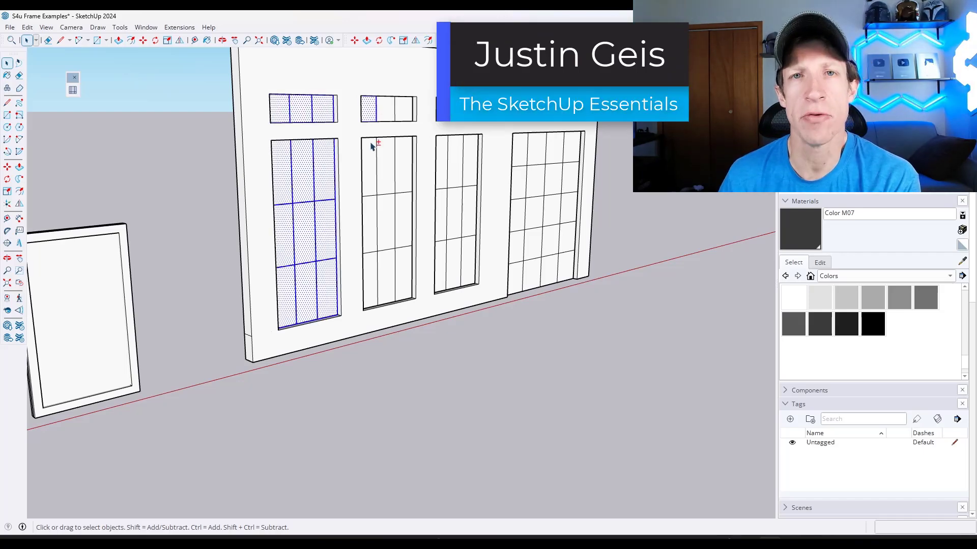
# Generate frames on the three gridded windows and the transoms above them with a 1/2" frame width, 1" frame height and 0" offset.
pyautogui.keyDown('ctrl'); pyautogui.tripleClick(373, 106); pyautogui.keyUp('ctrl')
pyautogui.keyDown('ctrl'); pyautogui.tripleClick(375, 164); pyautogui.keyUp('ctrl')
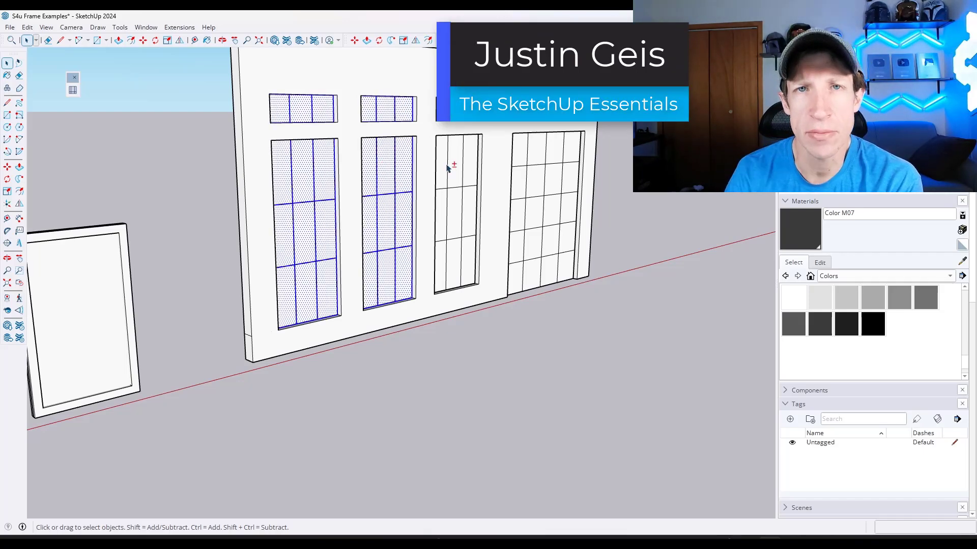
pyautogui.keyDown('ctrl'); pyautogui.tripleClick(444, 167); pyautogui.keyUp('ctrl')
pyautogui.click(73, 90)
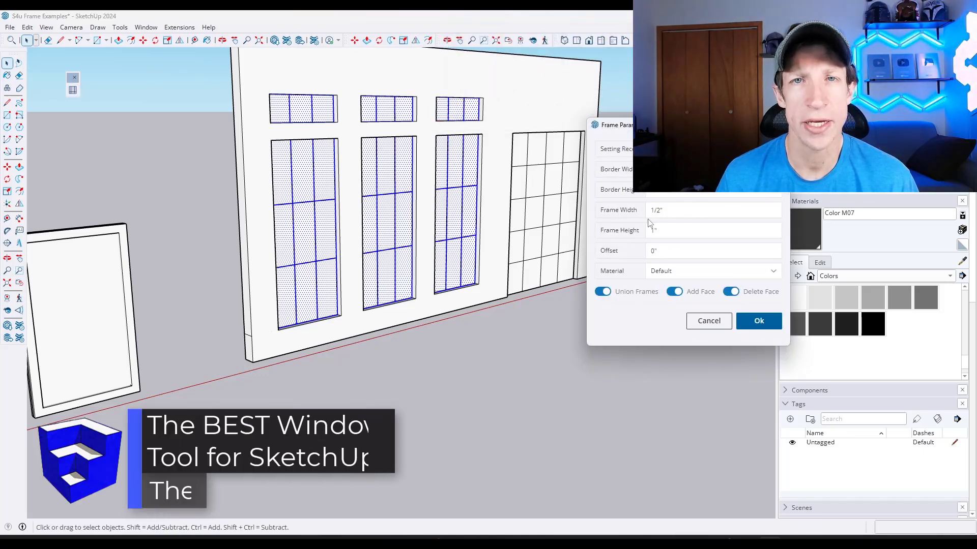
pyautogui.click(759, 324)
pyautogui.scroll(5, 331, 157)
pyautogui.moveTo(331, 158); pyautogui.dragTo(316, 140, button='middle')
pyautogui.scroll(-5, 427, 181)
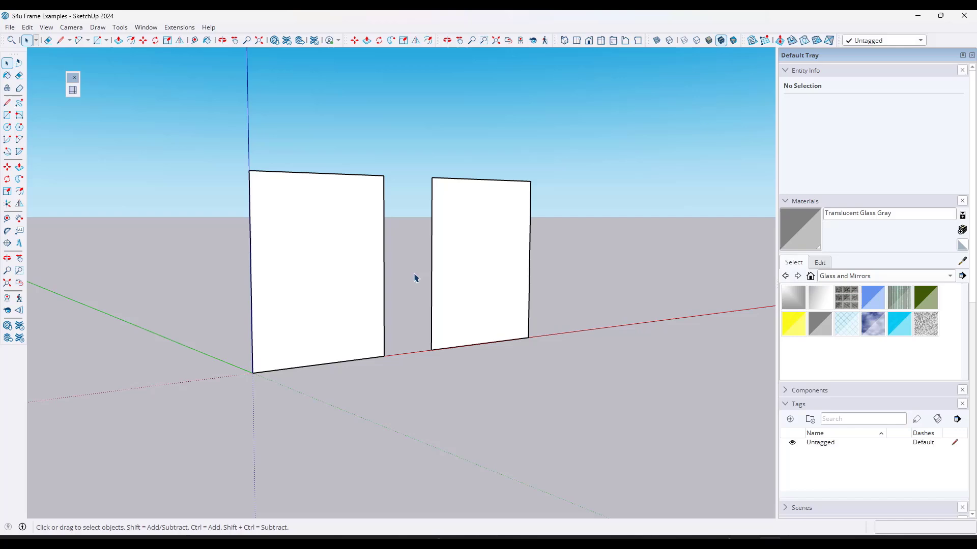
pyautogui.scroll(2, 415, 278)
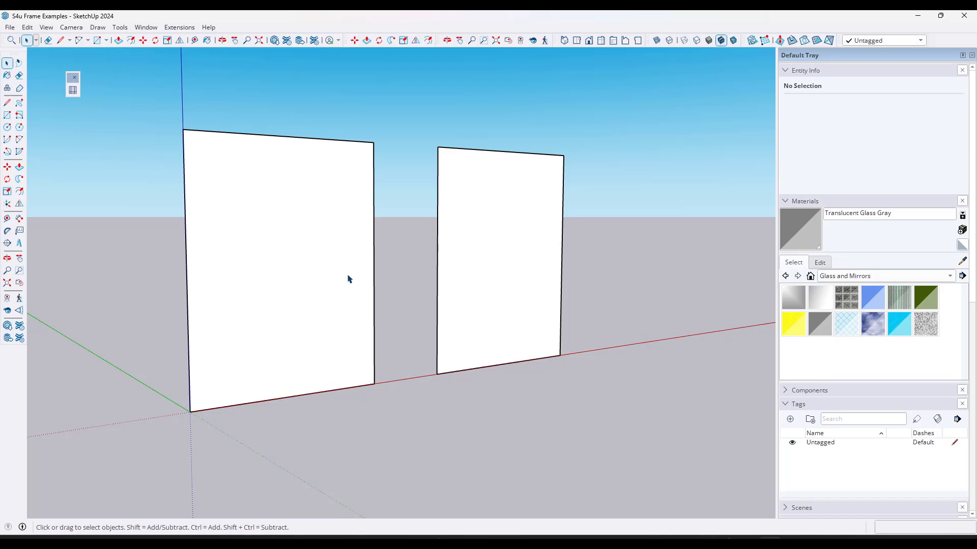
# Copy the smaller rectangle along the red axis to place a third panel beside it.
pyautogui.click(321, 278)
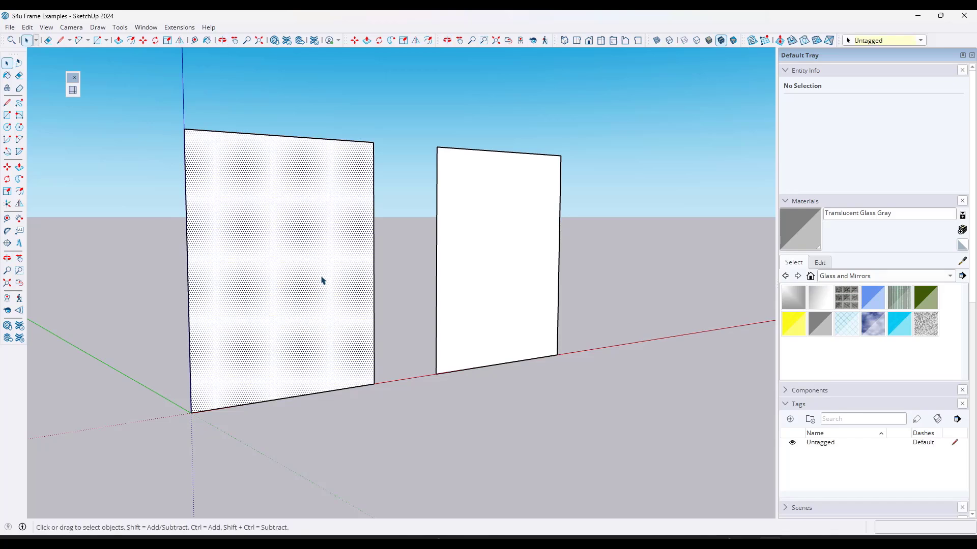
pyautogui.moveTo(296, 256); pyautogui.dragTo(225, 272, button='middle')
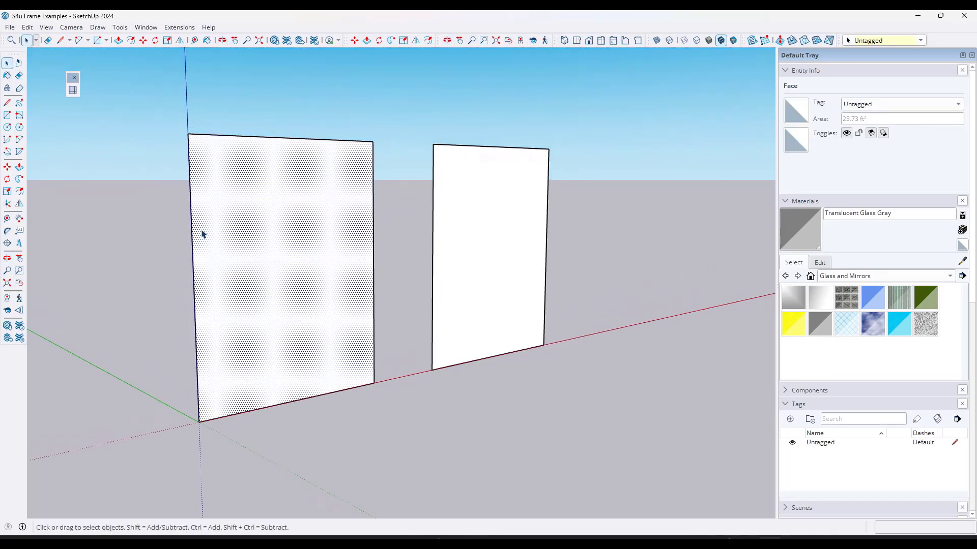
pyautogui.moveTo(206, 235); pyautogui.dragTo(228, 247, button='middle')
pyautogui.scroll(-2, 404, 240)
pyautogui.tripleClick(423, 239)
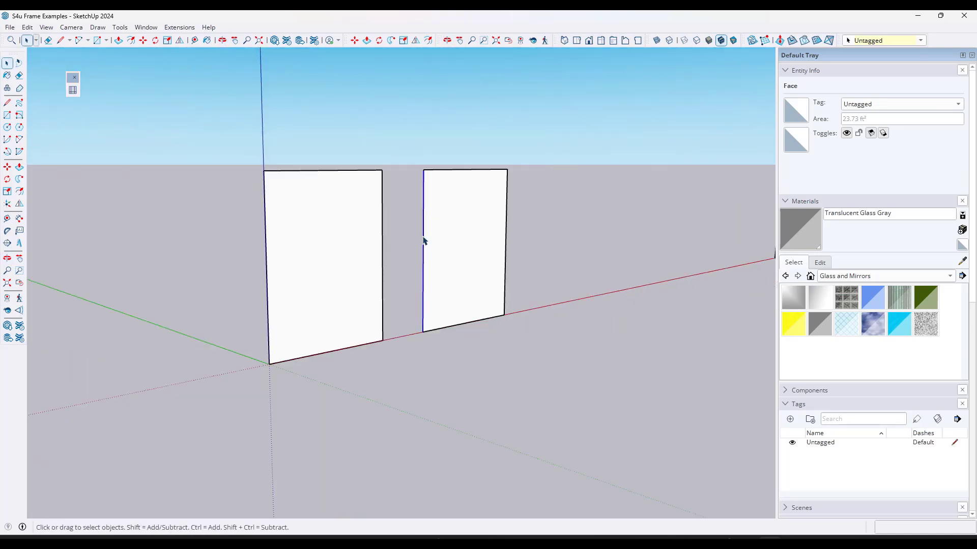
pyautogui.press('m')
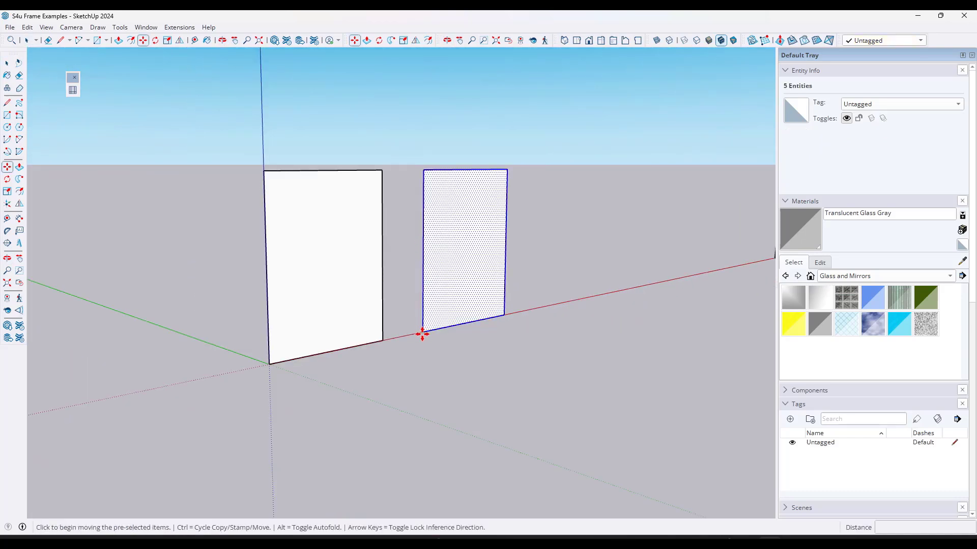
pyautogui.click(418, 335)
pyautogui.press('ctrl')
pyautogui.click(523, 310)
pyautogui.press('space')
# Offset the edges of the largest rectangle inward by about 1 5/16" to outline a frame border.
pyautogui.click(350, 243)
pyautogui.scroll(3, 326, 229)
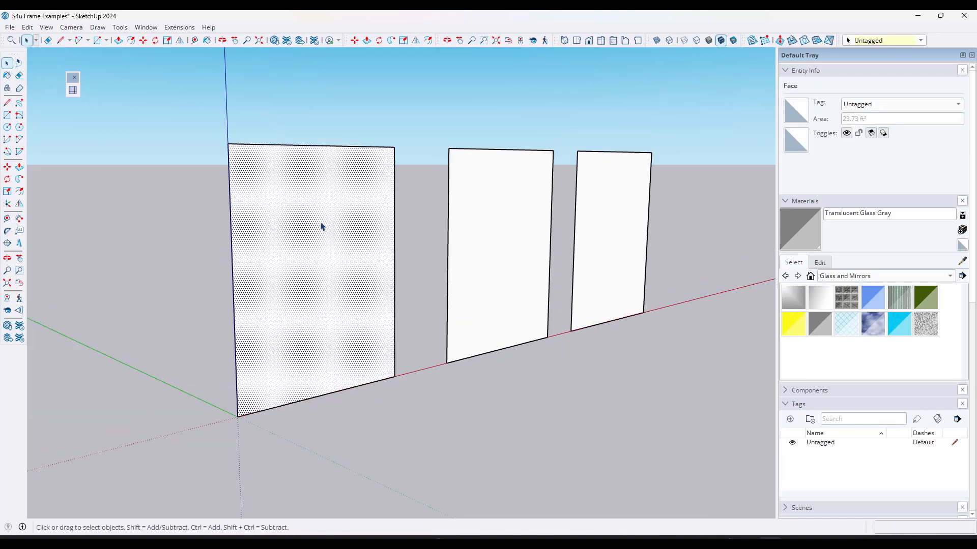
pyautogui.press('f')
pyautogui.click(237, 198)
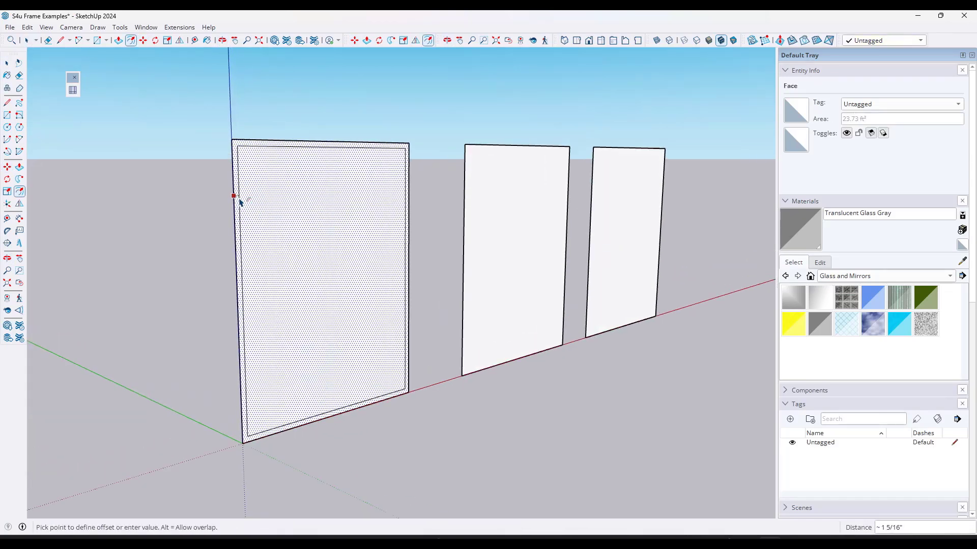
pyautogui.click(239, 199)
pyautogui.press('space')
# Push/Pull the border face of the largest rectangle outward to give the frame depth.
pyautogui.moveTo(275, 241); pyautogui.dragTo(288, 245, button='middle')
pyautogui.press('p')
pyautogui.click(240, 218)
pyautogui.click(247, 229)
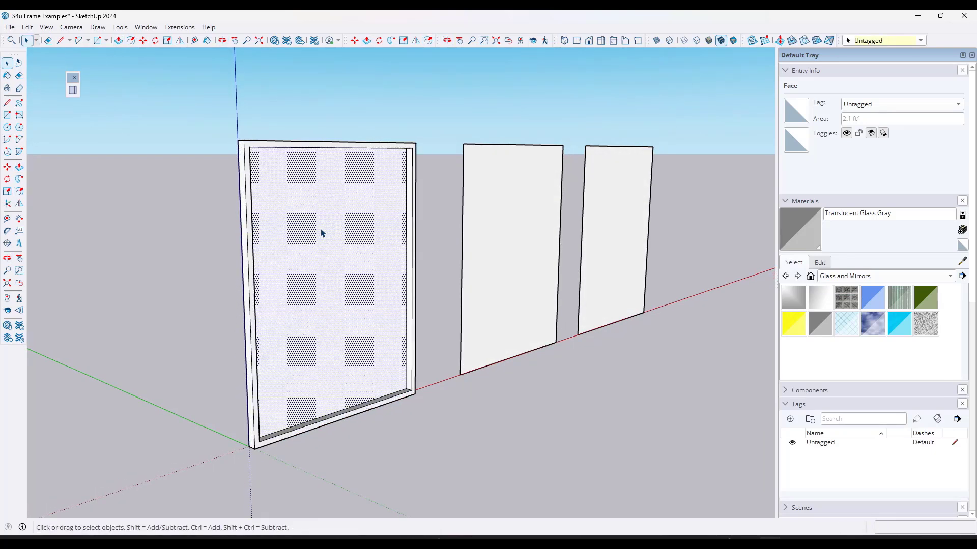
# Push/Pull the inner panel face of the framed rectangle forward so it sits shallower inside the frame.
pyautogui.click(340, 255)
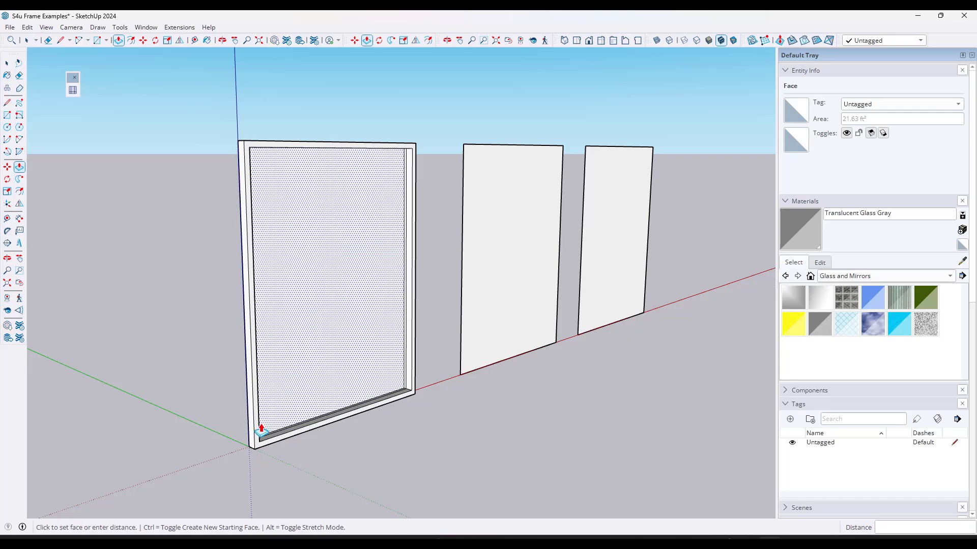
pyautogui.scroll(5, 259, 490)
pyautogui.click(244, 481)
pyautogui.press('space')
pyautogui.moveTo(261, 342); pyautogui.dragTo(615, 320, button='middle')
pyautogui.moveTo(527, 277); pyautogui.dragTo(292, 177, button='middle')
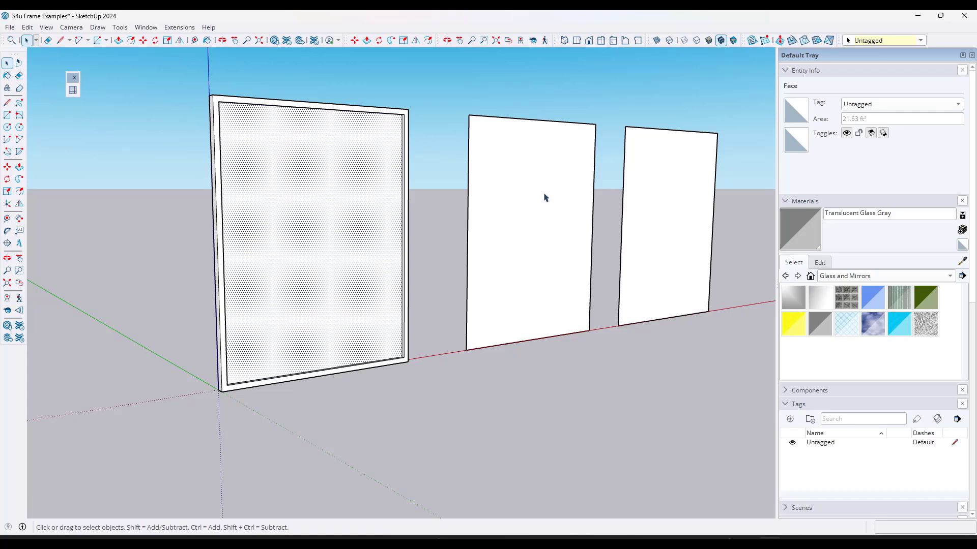
# Divide the middle rectangle into four panes with a vertical and a horizontal line between edge midpoints.
pyautogui.press('l')
pyautogui.click(536, 120)
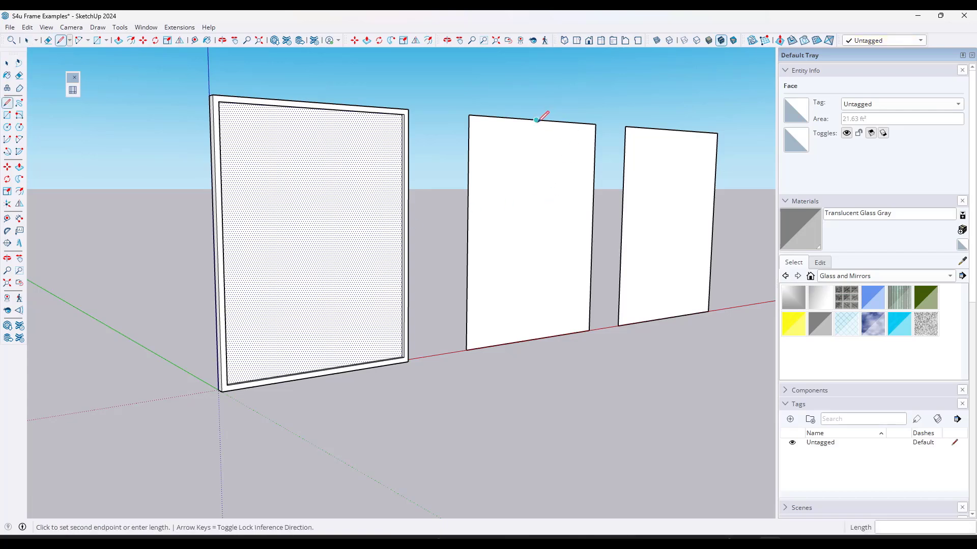
pyautogui.click(531, 339)
pyautogui.click(467, 235)
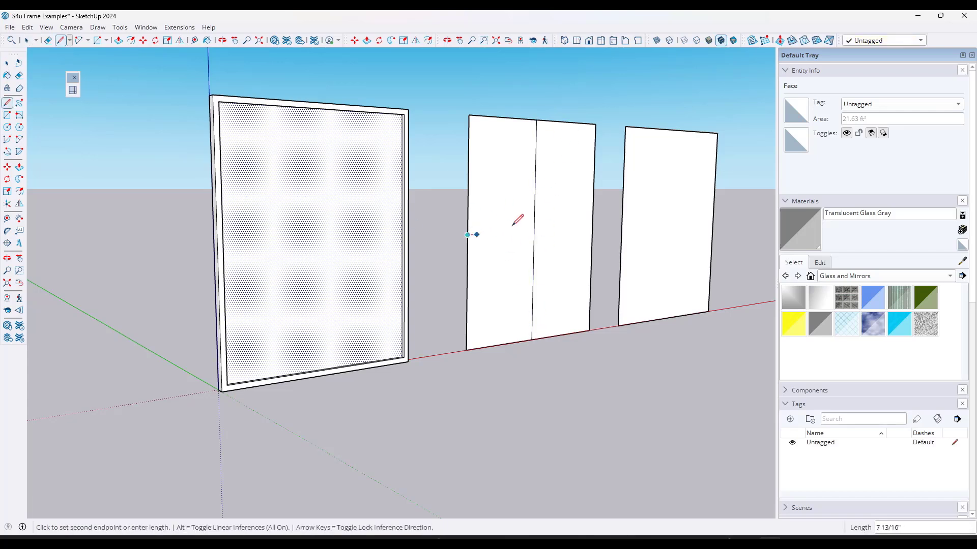
pyautogui.click(593, 225)
pyautogui.press('space')
# Offset the edges of the middle rectangle's upper-left pane inward to outline a narrow border.
pyautogui.scroll(-6, 430, 181)
pyautogui.scroll(6, 583, 185)
pyautogui.scroll(-4, 526, 184)
pyautogui.scroll(2, 306, 198)
pyautogui.click(307, 189)
pyautogui.press('f')
pyautogui.scroll(3, 303, 192)
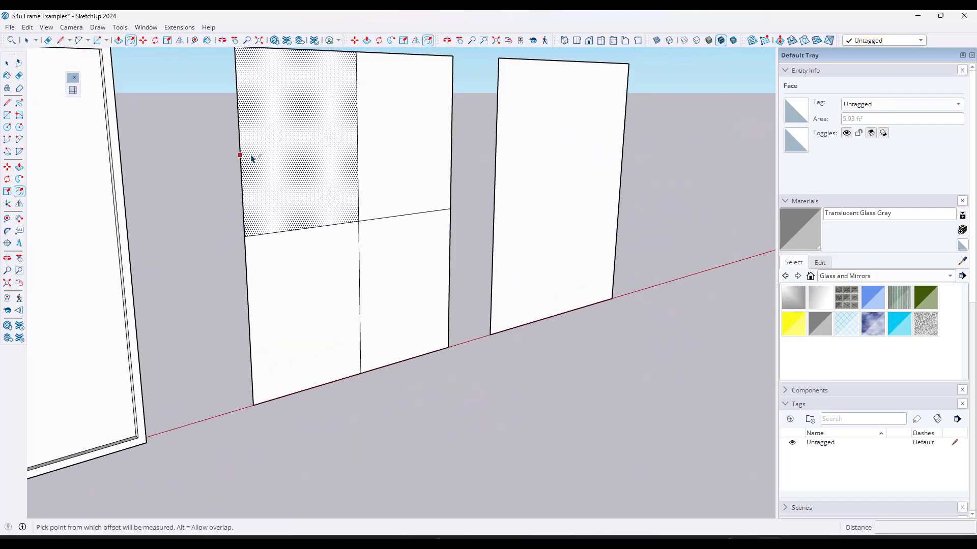
pyautogui.click(249, 158)
pyautogui.press('Return')
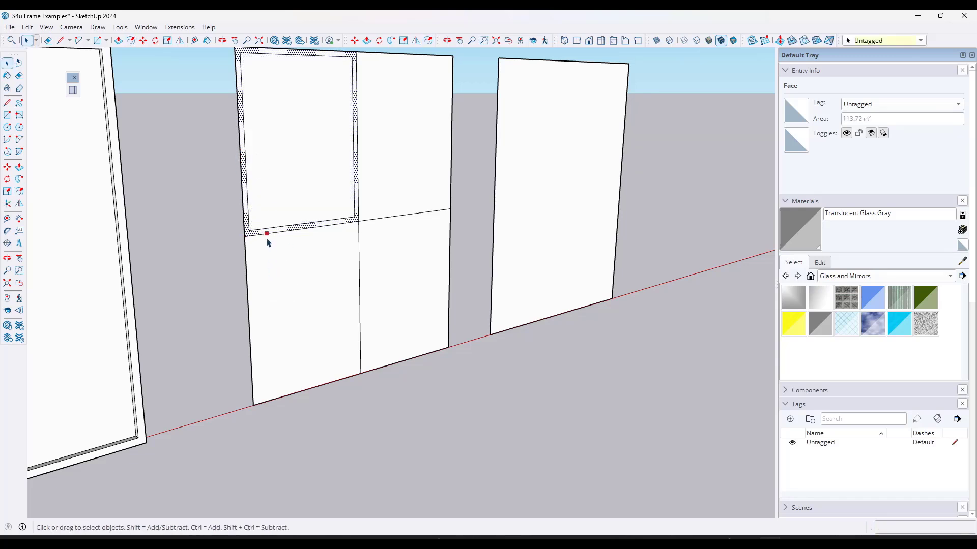
# Push/Pull the border of the upper-left pane outward into a raised frame.
pyautogui.moveTo(293, 220); pyautogui.dragTo(312, 234, button='middle')
pyautogui.press('p')
pyautogui.click(311, 233)
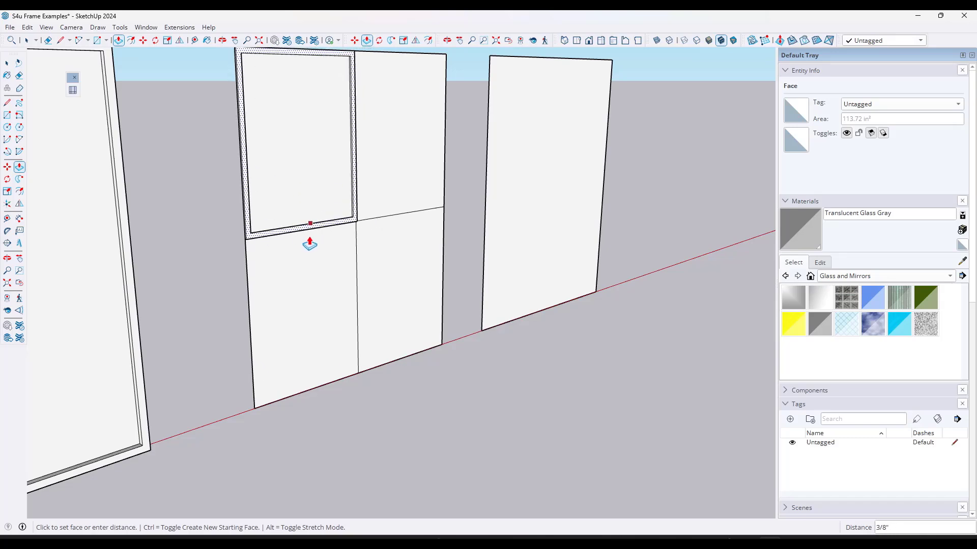
pyautogui.press('space')
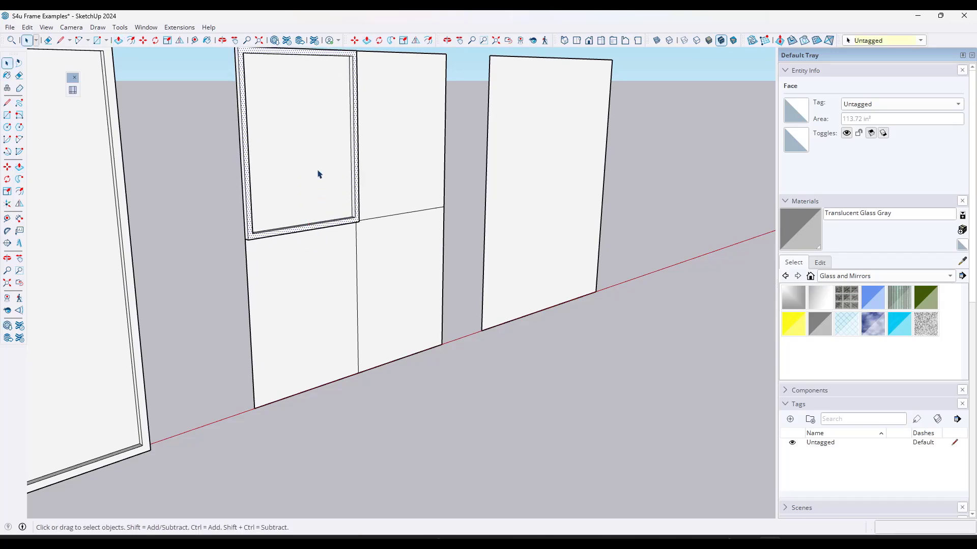
# Undo the offset and extrusion on the upper-left pane.
pyautogui.scroll(-3, 316, 285)
pyautogui.scroll(2, 340, 173)
pyautogui.scroll(-2, 303, 173)
pyautogui.hotkey('ctrl', 'z')
pyautogui.hotkey('ctrl', 'z')
pyautogui.moveTo(336, 231); pyautogui.dragTo(316, 210, button='middle')
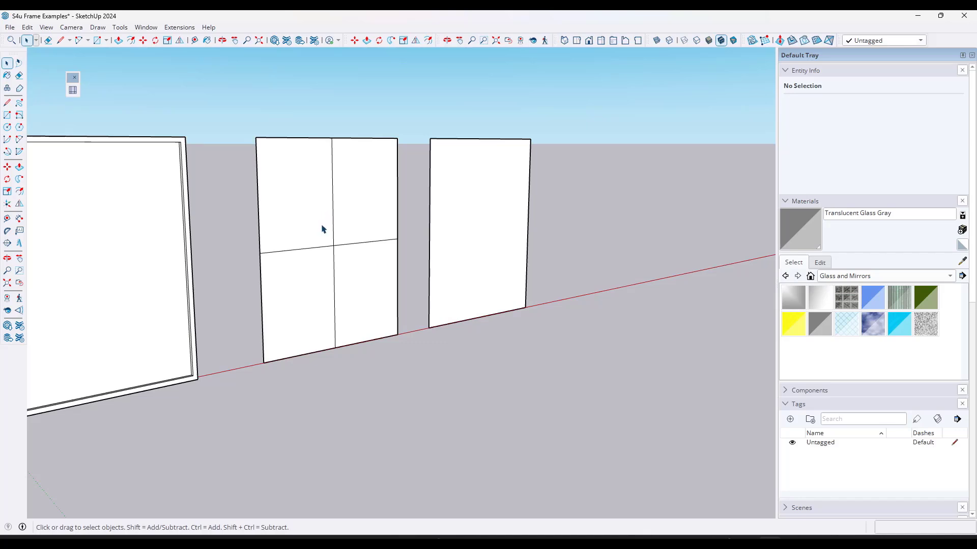
# Run Lattice Maker on the divided middle rectangle with 2" width and depth, 1" pane inset and 1/4" thick translucent blue panes.
pyautogui.moveTo(236, 104); pyautogui.dragTo(416, 382)
pyautogui.moveTo(362, 228); pyautogui.dragTo(357, 222, button='middle')
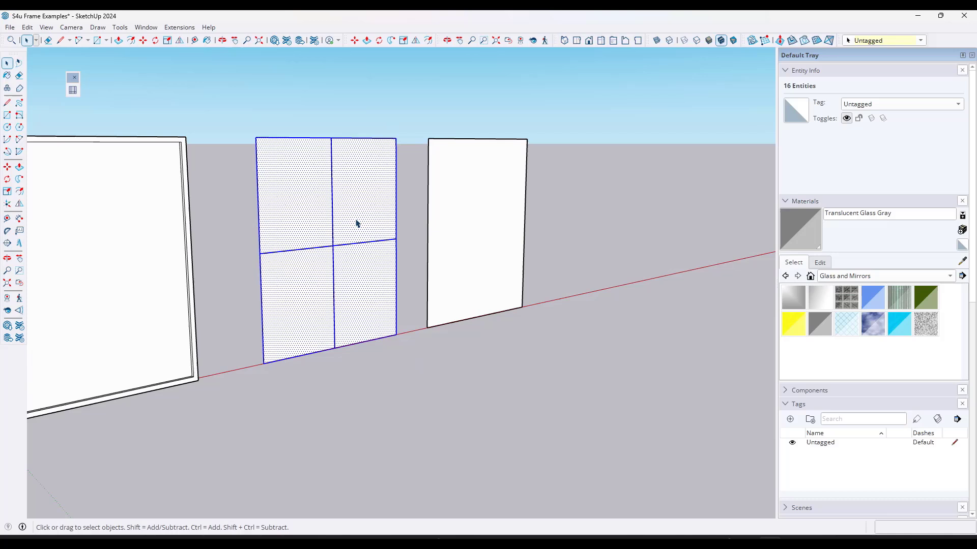
pyautogui.click(179, 28)
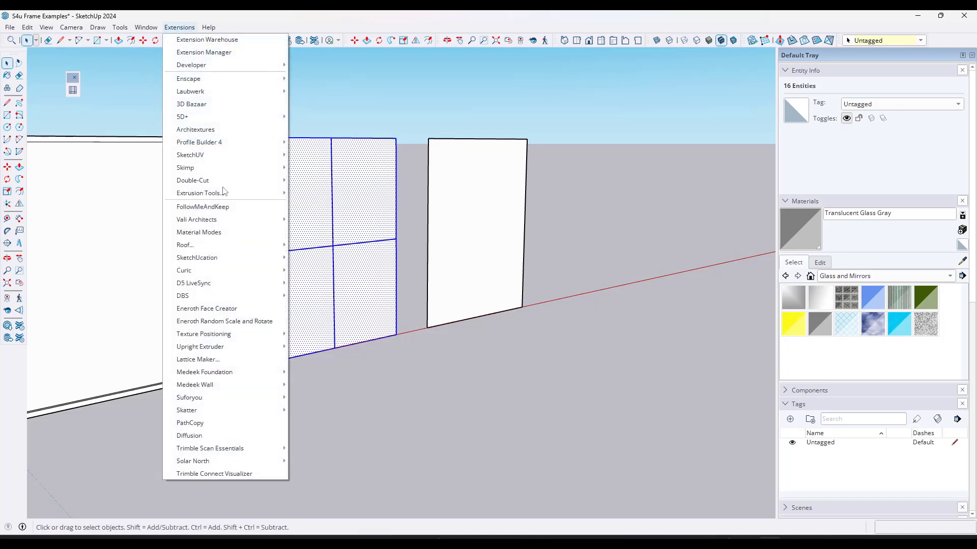
pyautogui.click(239, 360)
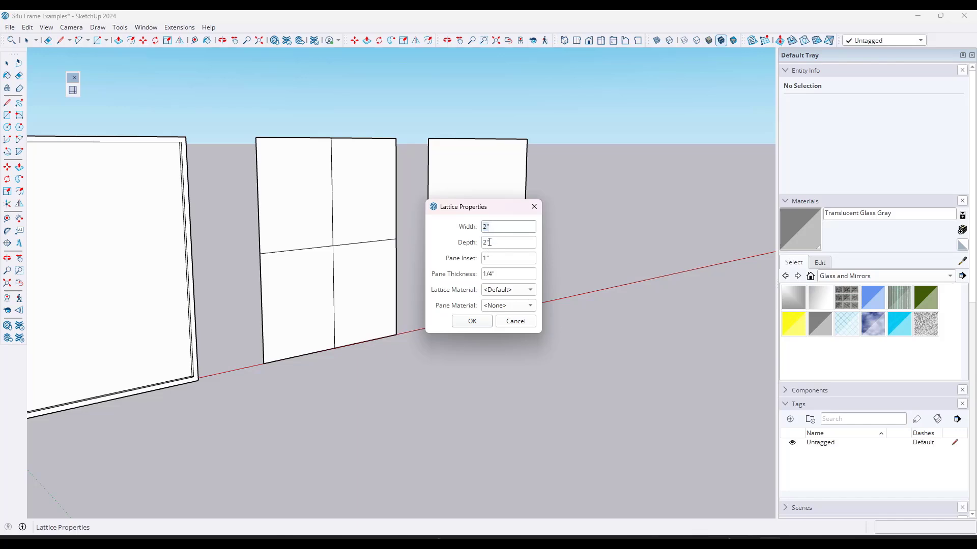
pyautogui.click(505, 293)
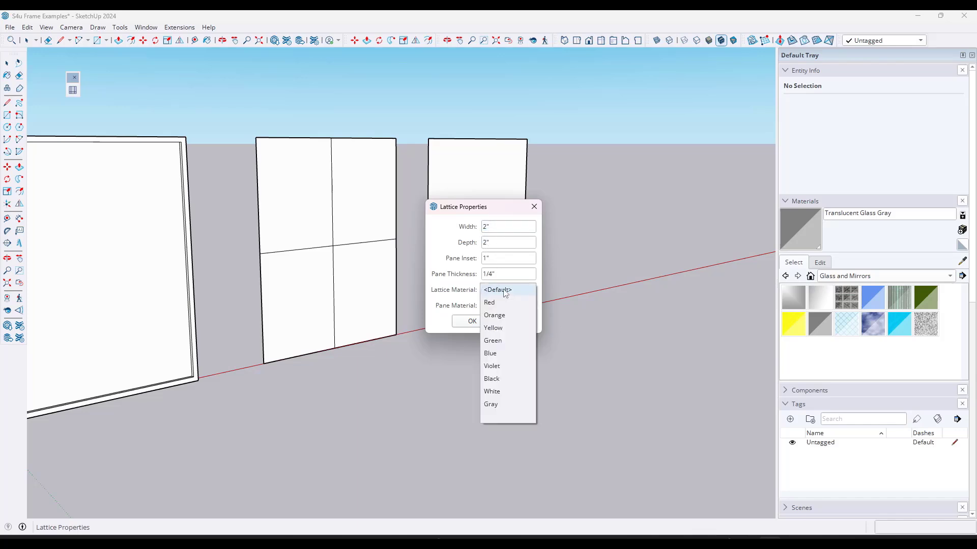
pyautogui.click(454, 291)
pyautogui.click(497, 305)
pyautogui.click(499, 323)
pyautogui.click(472, 322)
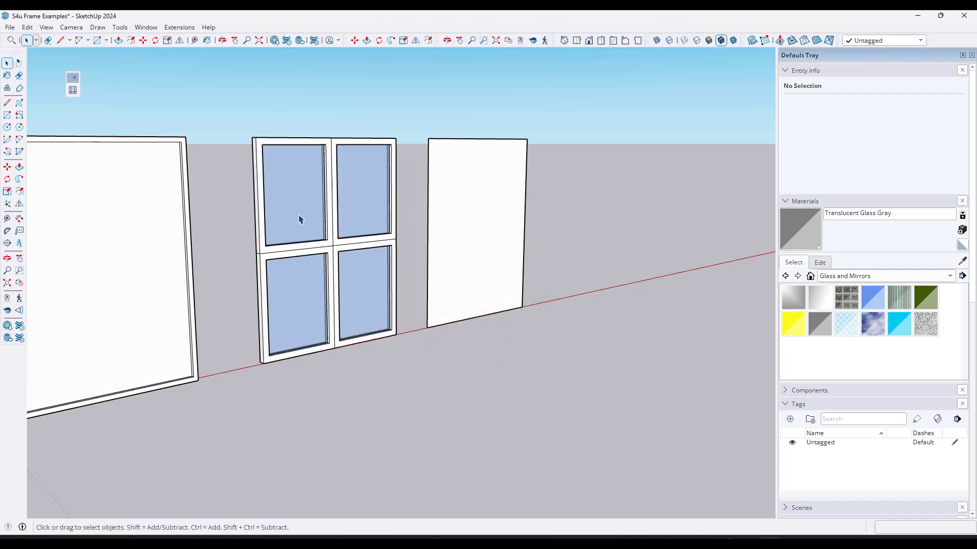
# Examine the lattice window's outer frame, dividing bars and recessed glass panes from several angles.
pyautogui.moveTo(290, 218); pyautogui.dragTo(344, 131, button='middle')
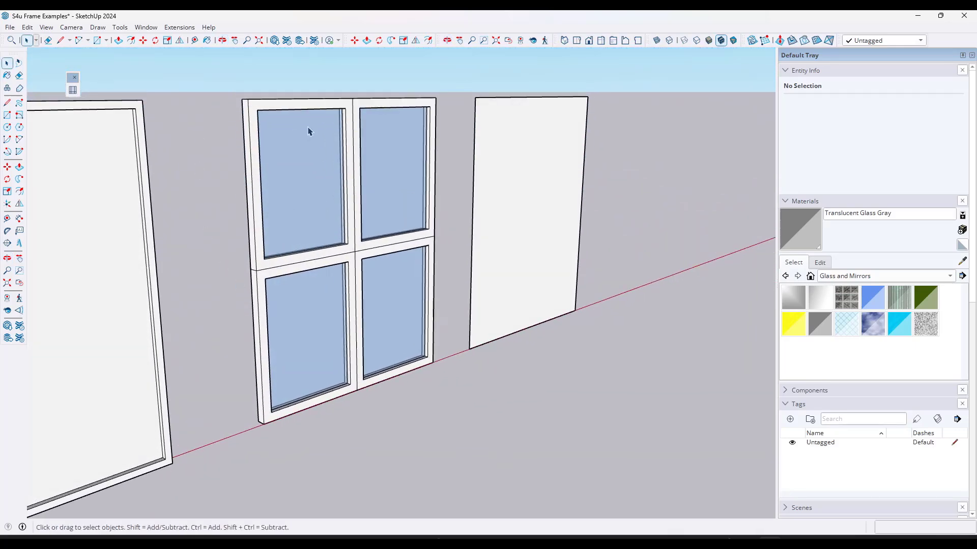
pyautogui.scroll(-3, 357, 221)
pyautogui.moveTo(368, 225); pyautogui.dragTo(365, 242, button='middle')
pyautogui.scroll(3, 363, 224)
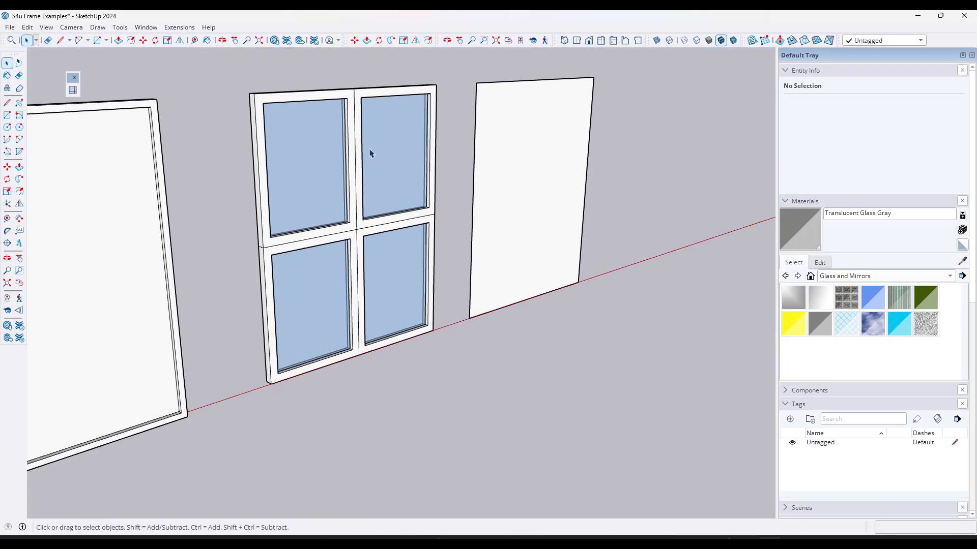
pyautogui.scroll(1, 368, 143)
pyautogui.scroll(-2, 352, 126)
pyautogui.moveTo(368, 173); pyautogui.dragTo(349, 179, button='middle')
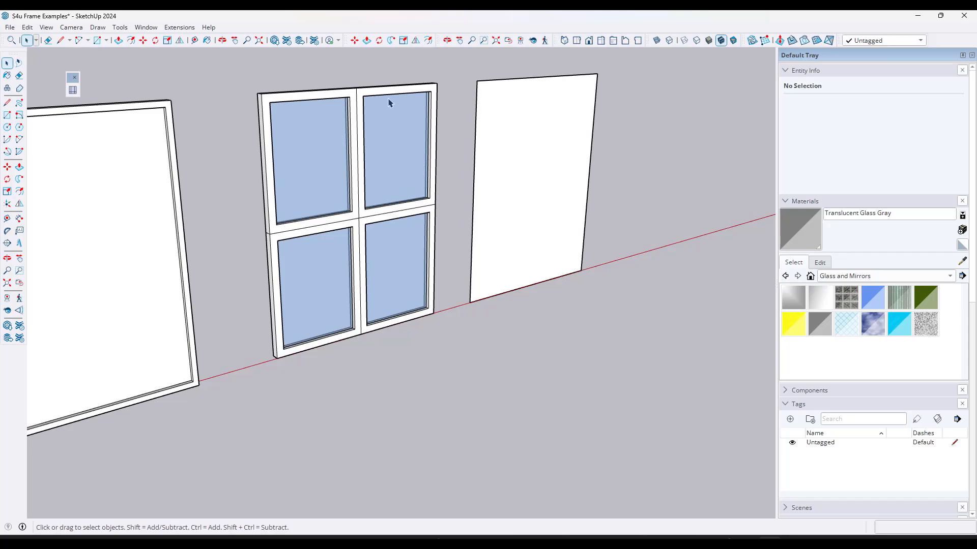
pyautogui.scroll(3, 372, 177)
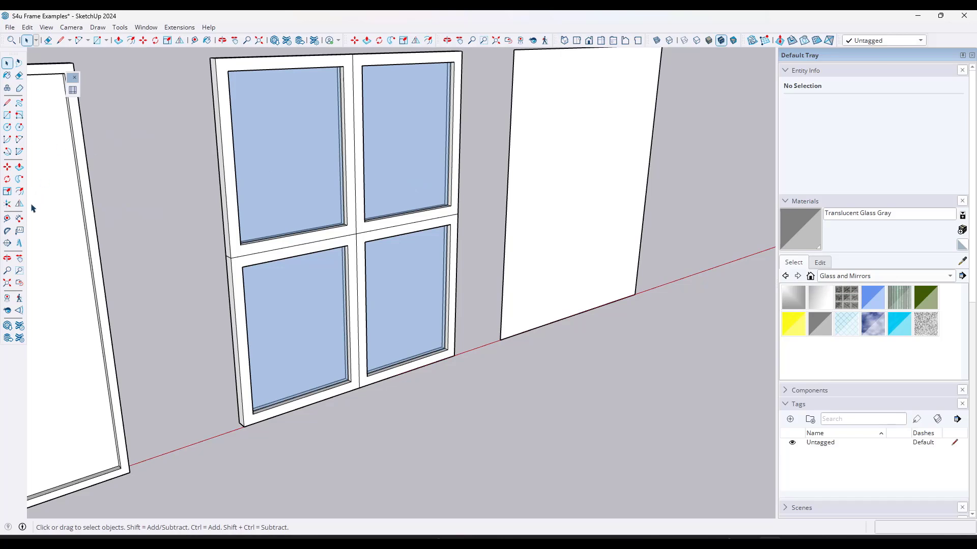
# Measure the width of the lattice window's frame members with the Tape Measure and review the whole window.
pyautogui.click(7, 218)
pyautogui.click(347, 224)
pyautogui.press('Escape')
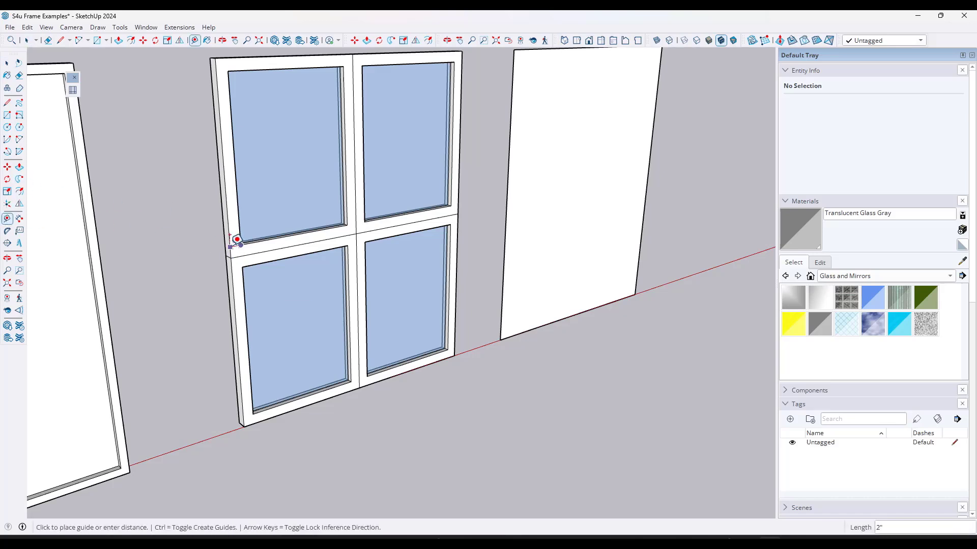
pyautogui.press('space')
pyautogui.scroll(-2, 400, 146)
pyautogui.moveTo(399, 145); pyautogui.dragTo(435, 115, button='middle')
pyautogui.scroll(-2, 379, 169)
pyautogui.scroll(1, 358, 168)
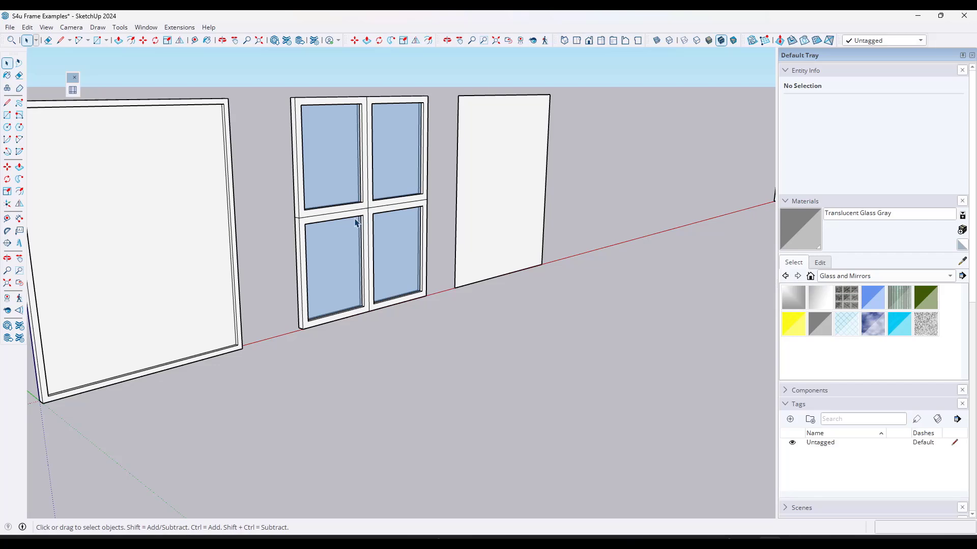
# Divide the remaining blank rectangle into four panes with vertical and horizontal midpoint lines, and select all of its geometry.
pyautogui.scroll(-3, 451, 212)
pyautogui.scroll(3, 438, 163)
pyautogui.scroll(-2, 442, 135)
pyautogui.scroll(2, 429, 116)
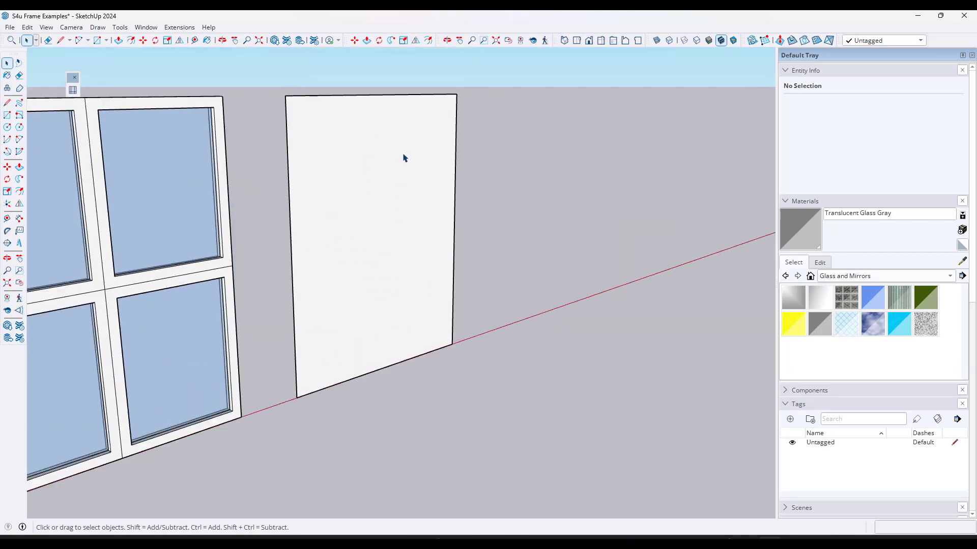
pyautogui.press('l')
pyautogui.click(379, 95)
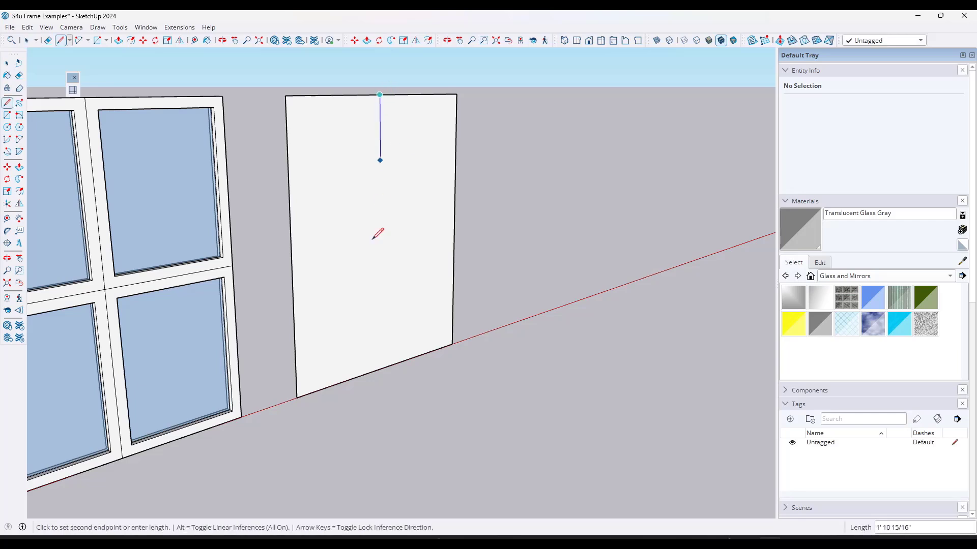
pyautogui.click(382, 356)
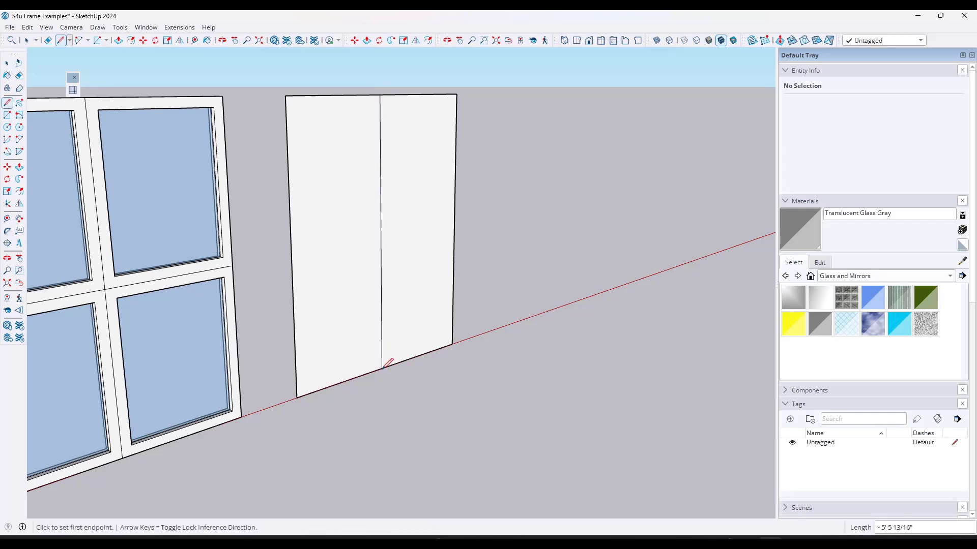
pyautogui.click(291, 246)
pyautogui.click(454, 217)
pyautogui.press('space')
pyautogui.moveTo(268, 76); pyautogui.dragTo(496, 424)
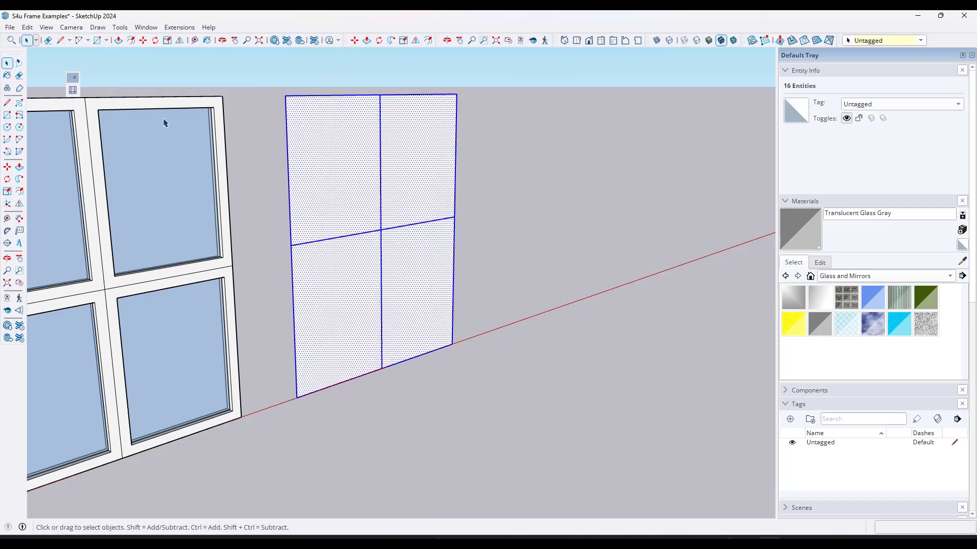
# Run S4U Frame on the selected four-pane rectangle with 2" border width and height, 2" frame width and height, Union Frames and Add Face enabled.
pyautogui.click(73, 91)
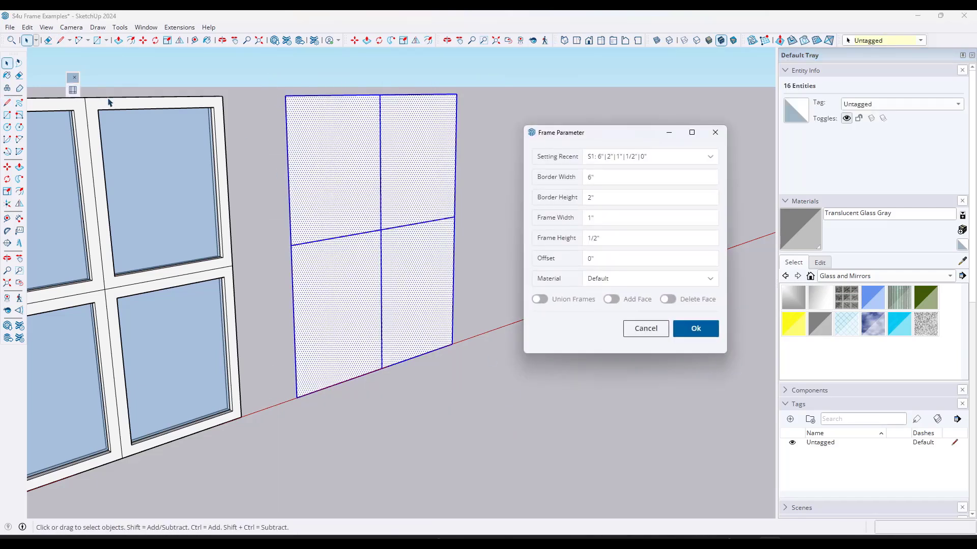
pyautogui.doubleClick(599, 176)
pyautogui.click(574, 223)
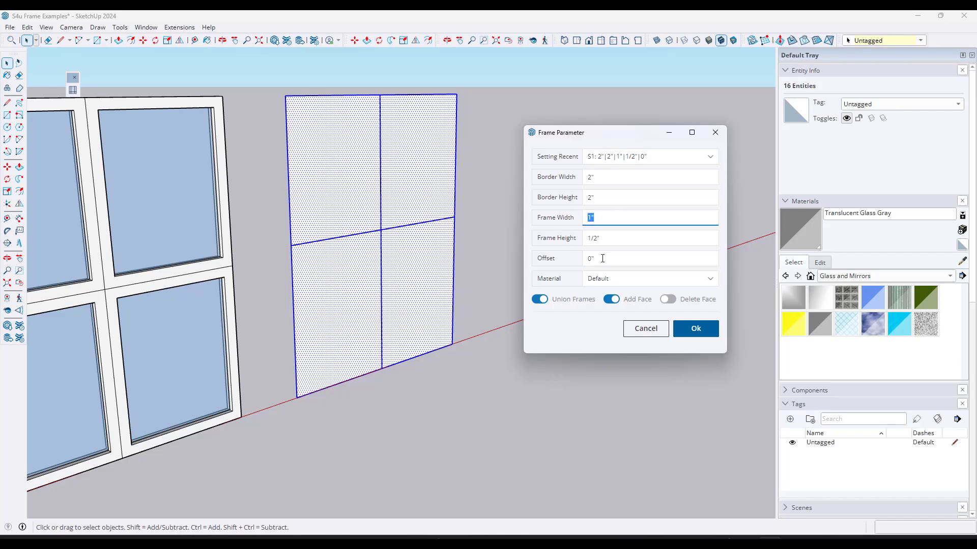
pyautogui.press('Tab')
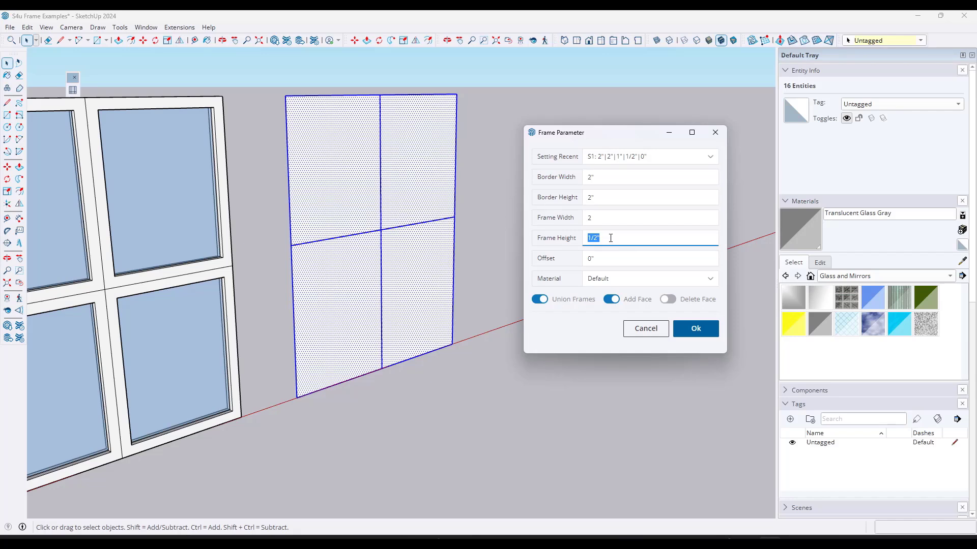
pyautogui.write('2')
pyautogui.click(693, 331)
# Examine the four-pane frame from several angles beside the lattice window, and close the frame parameters.
pyautogui.moveTo(394, 211); pyautogui.dragTo(403, 191, button='middle')
pyautogui.scroll(3, 401, 189)
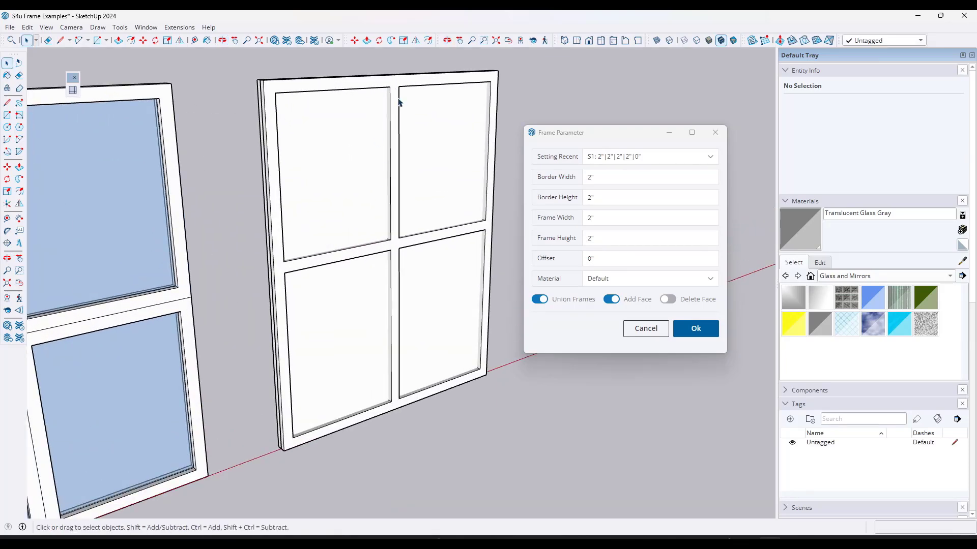
pyautogui.moveTo(405, 279); pyautogui.dragTo(401, 214, button='middle')
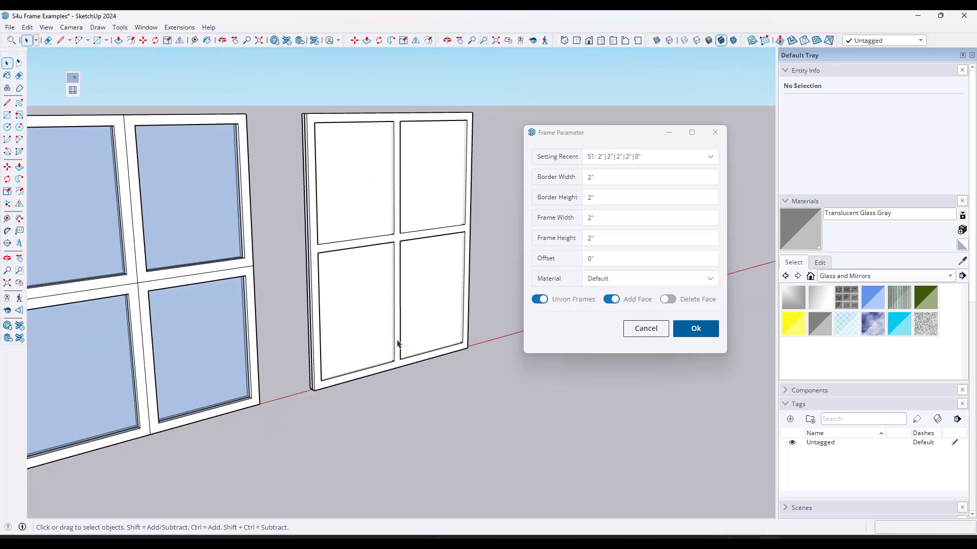
pyautogui.moveTo(241, 232)
pyautogui.mouseDown(button='middle')
pyautogui.moveTo(337, 235)
pyautogui.moveTo(179, 254)
pyautogui.mouseUp(button='middle')
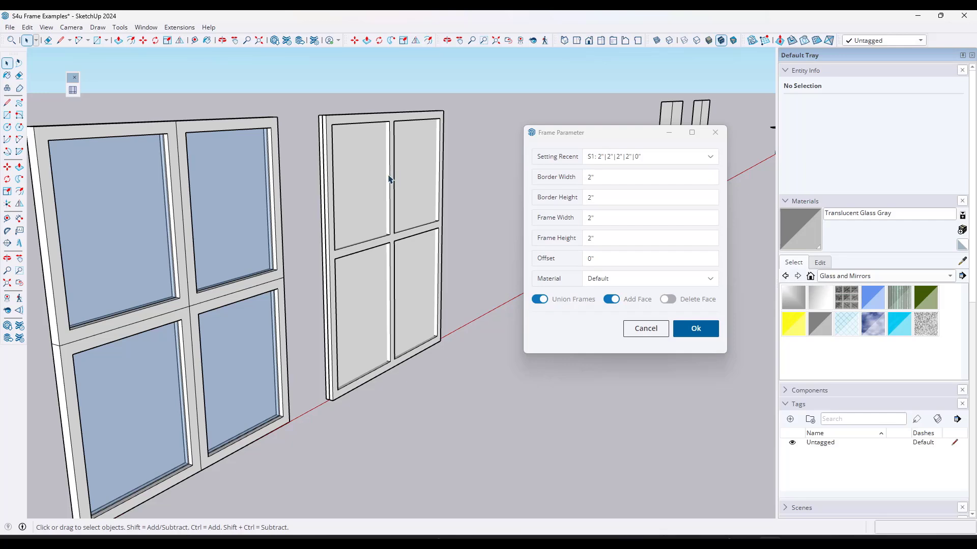
pyautogui.click(645, 334)
pyautogui.scroll(-5, 304, 260)
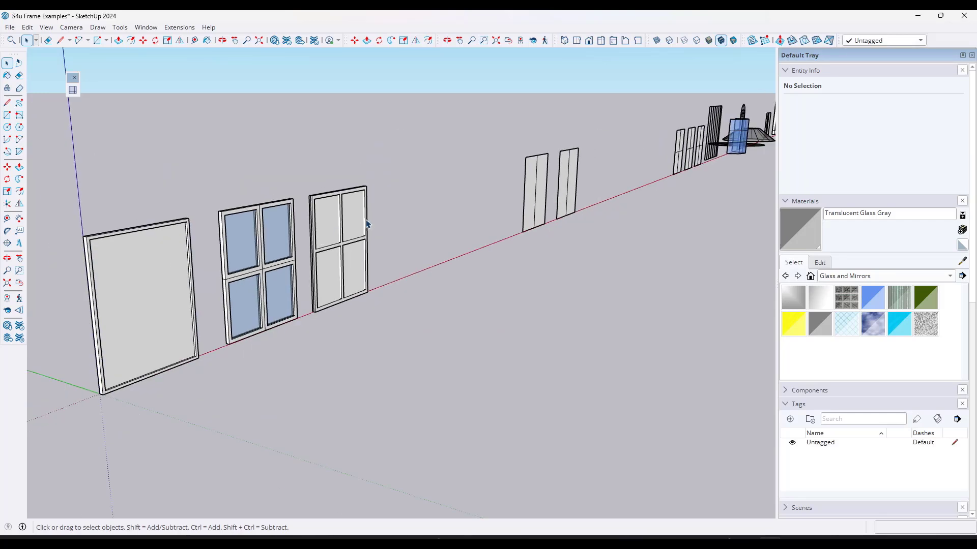
pyautogui.scroll(4, 389, 217)
pyautogui.moveTo(388, 218); pyautogui.dragTo(472, 486, button='middle')
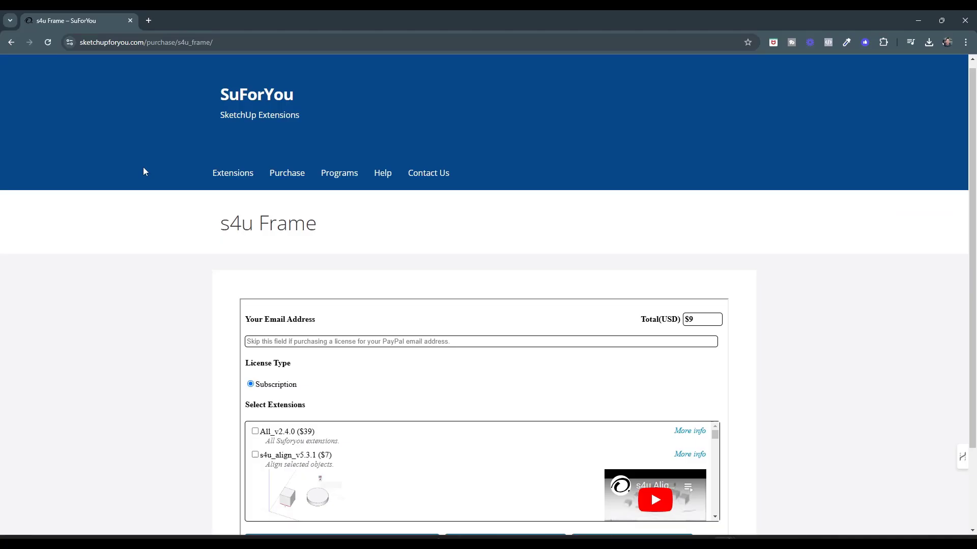
# Switch to the s4u Frame purchase page in the browser and find the s4u_frame_v4.3.1 entry and its price.
pyautogui.scroll(-2, 148, 224)
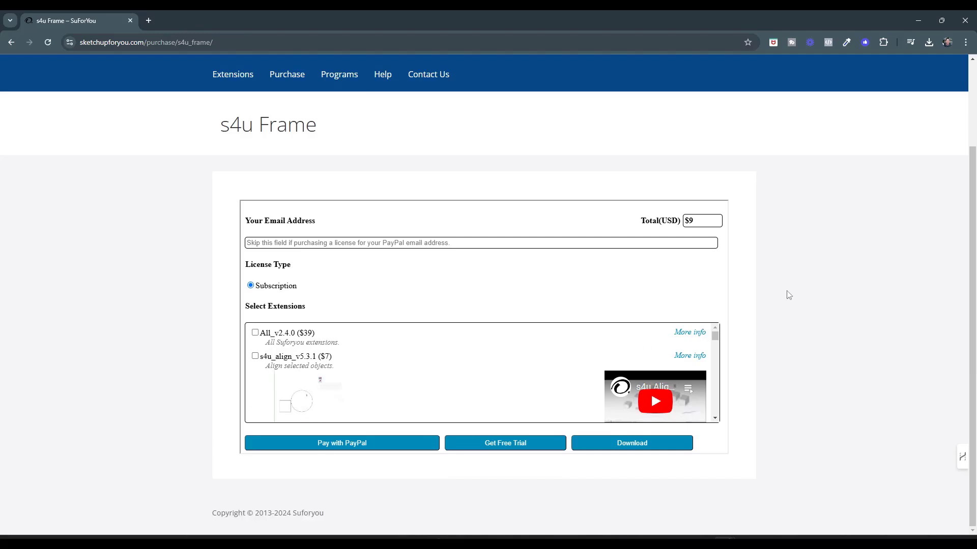
pyautogui.scroll(-6, 549, 351)
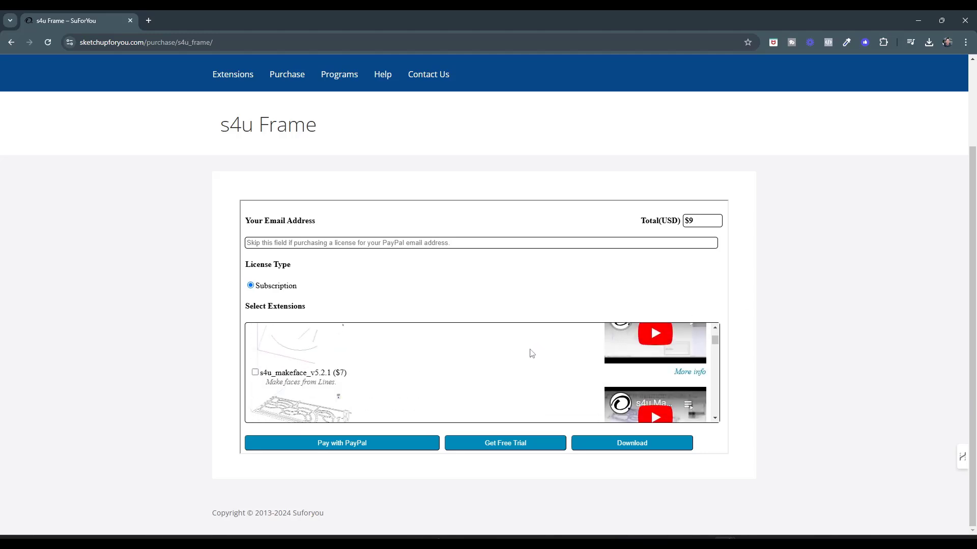
pyautogui.scroll(-8, 458, 361)
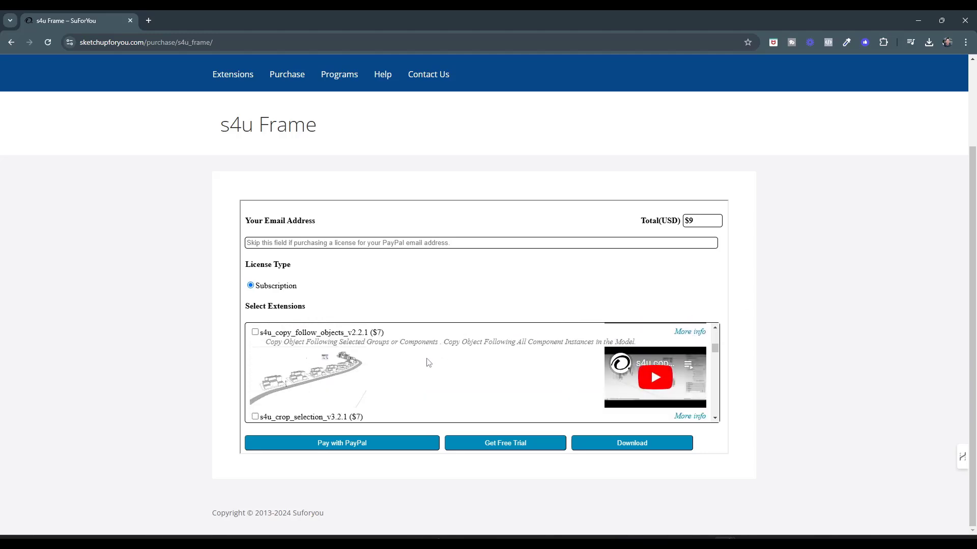
pyautogui.scroll(-8, 430, 367)
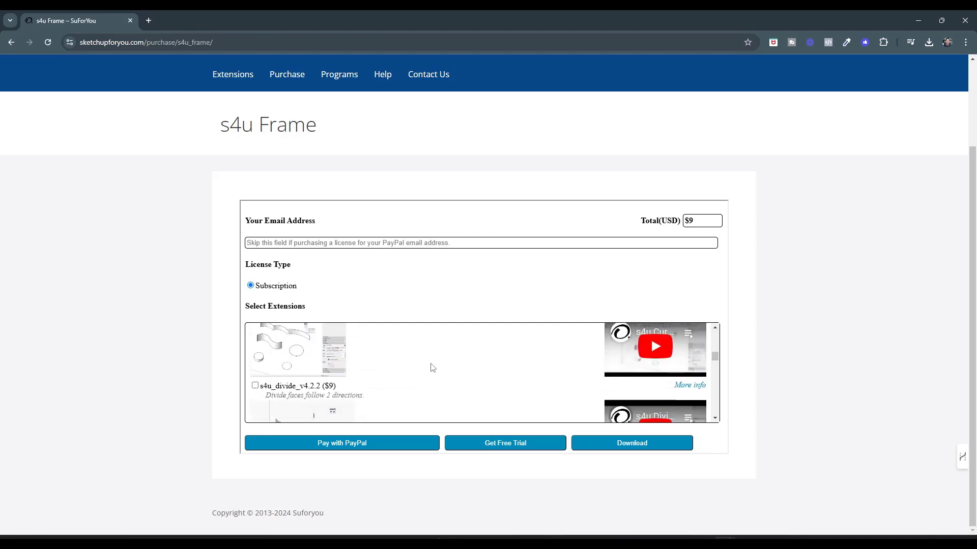
pyautogui.scroll(-3, 432, 369)
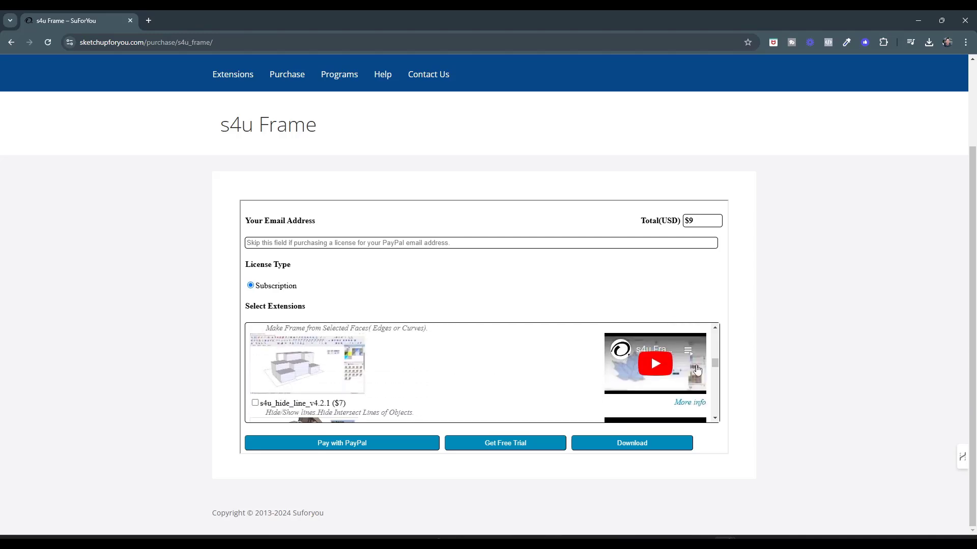
pyautogui.moveTo(714, 366); pyautogui.dragTo(717, 366)
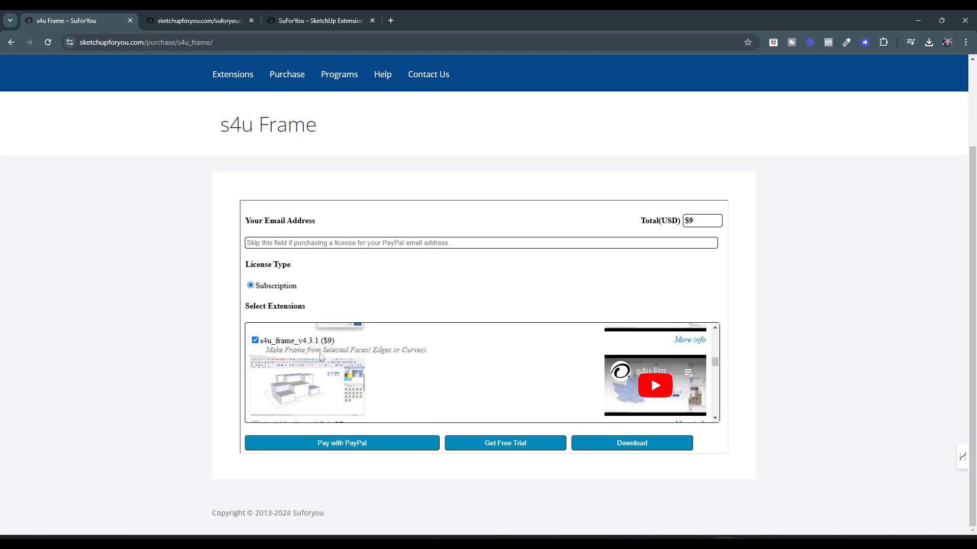
pyautogui.moveTo(323, 341); pyautogui.dragTo(333, 340)
pyautogui.click(331, 341)
pyautogui.scroll(-2, 552, 382)
pyautogui.scroll(2, 308, 392)
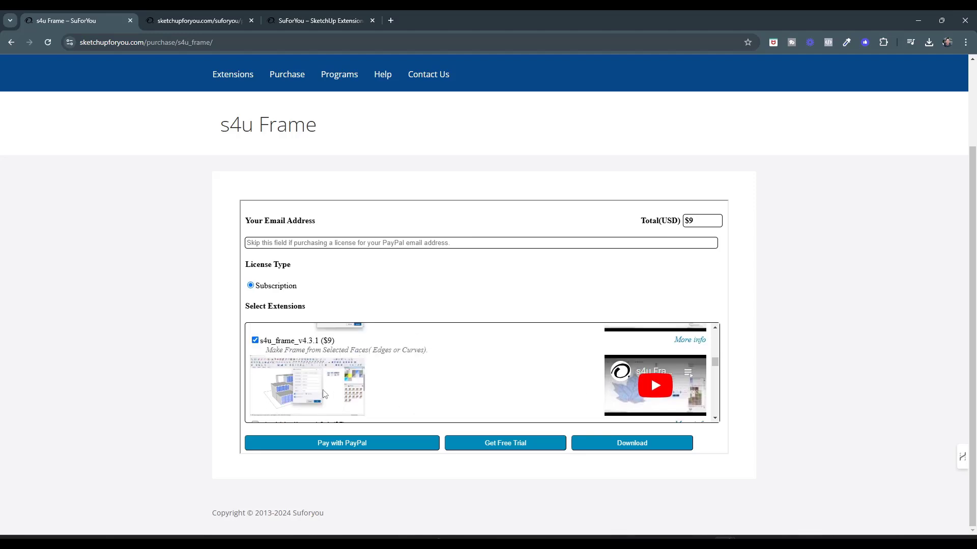
# Review the all-extensions bundle, the subscription license type and the s4u_frame listing, and return to SketchUp.
pyautogui.scroll(6, 417, 388)
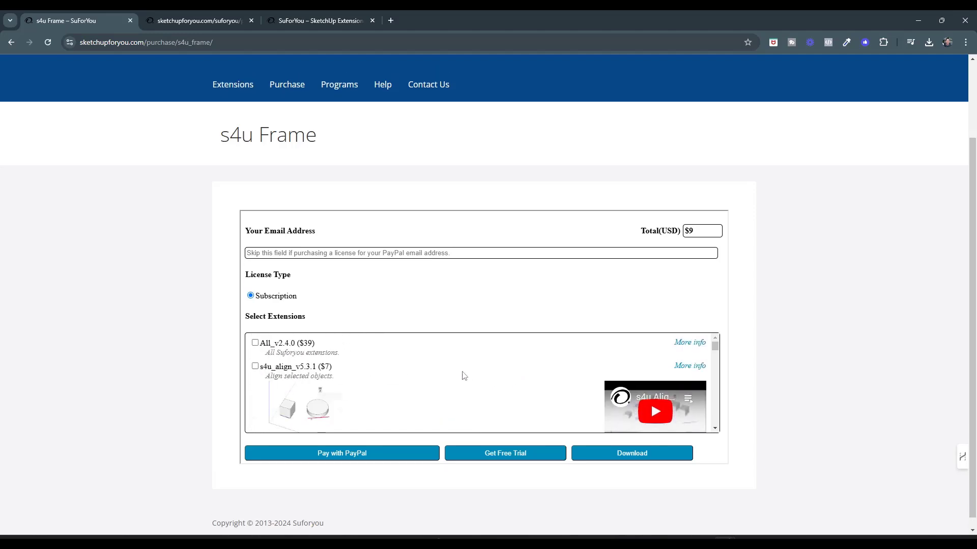
pyautogui.scroll(-2, 841, 227)
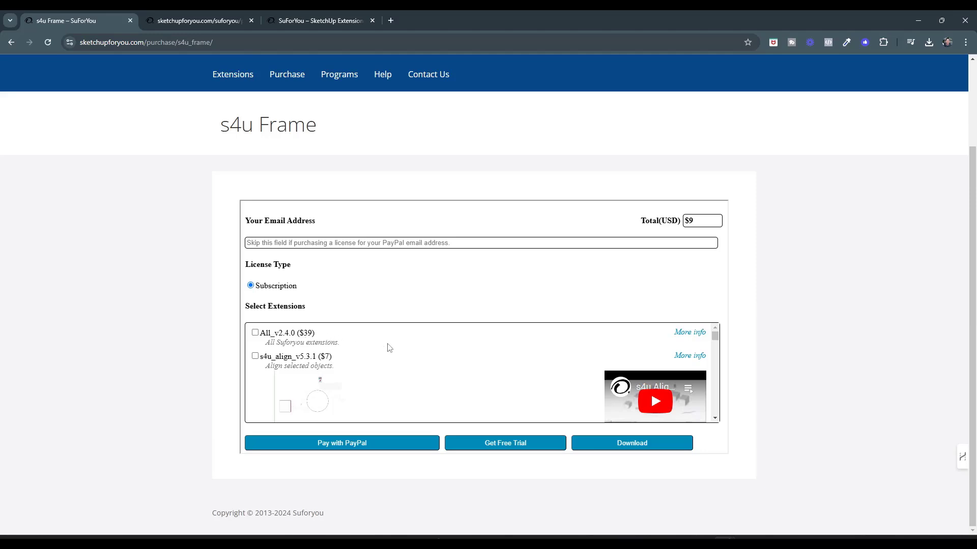
pyautogui.moveTo(715, 337)
pyautogui.mouseDown()
pyautogui.moveTo(724, 374)
pyautogui.moveTo(720, 338)
pyautogui.mouseUp()
pyautogui.scroll(1, 356, 338)
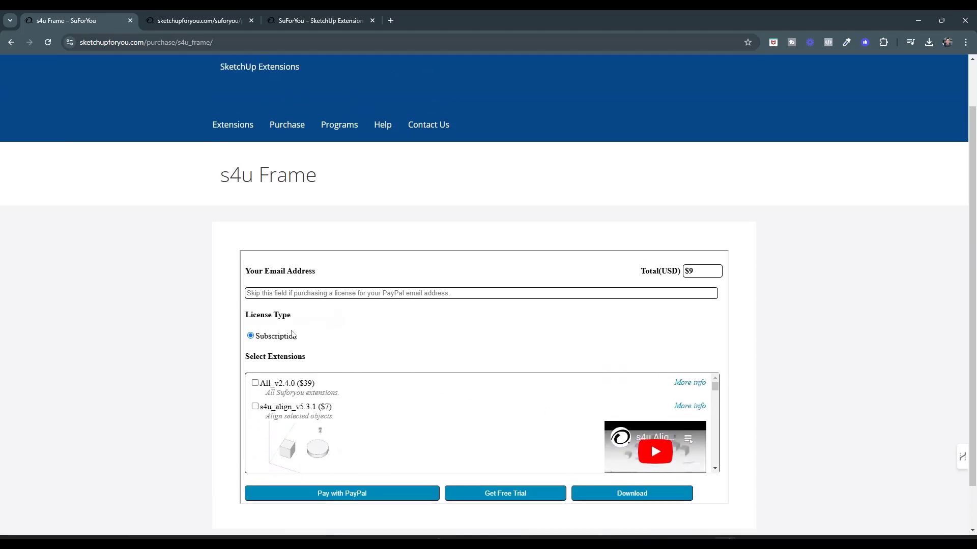
pyautogui.scroll(-10, 433, 399)
pyautogui.scroll(-5, 464, 417)
pyautogui.scroll(-5, 377, 414)
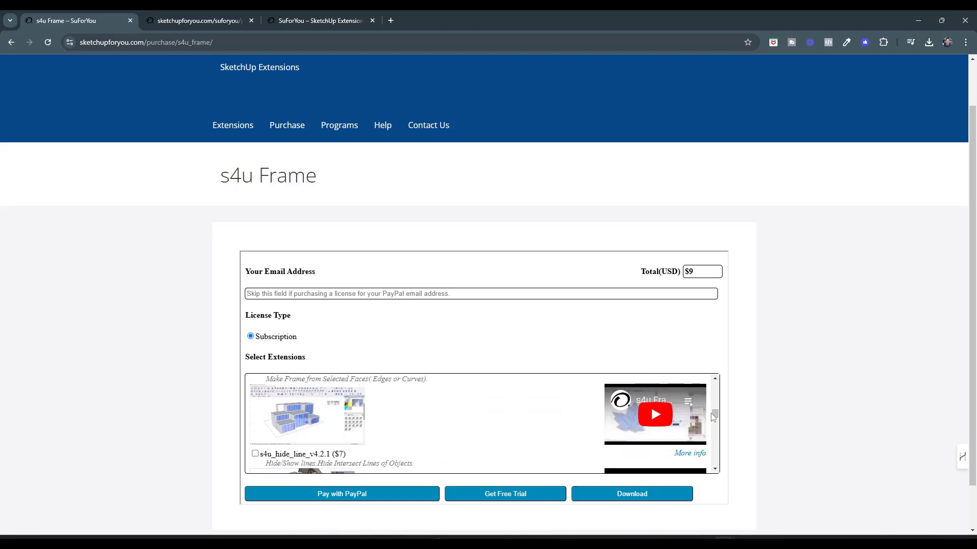
pyautogui.scroll(1, 298, 414)
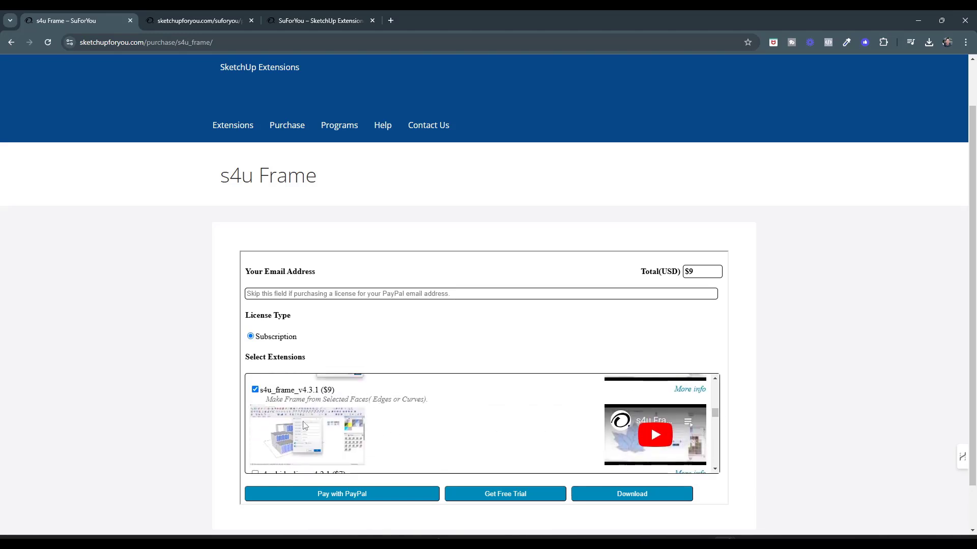
pyautogui.click(918, 21)
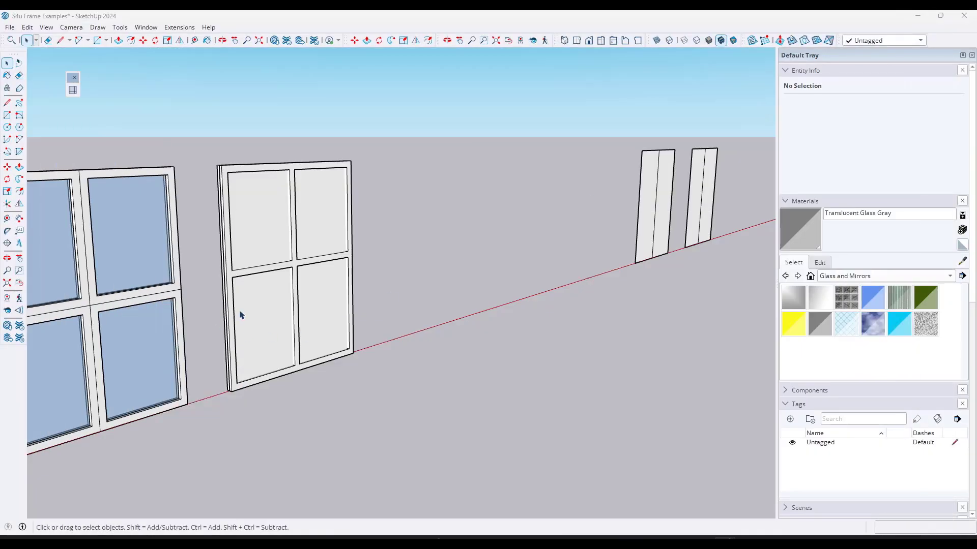
# Select all geometry of the nearer two-panel rectangle along the red axis and open the S4U Frame parameters for it.
pyautogui.scroll(-2, 241, 315)
pyautogui.scroll(5, 599, 202)
pyautogui.scroll(-4, 612, 197)
pyautogui.scroll(2, 575, 198)
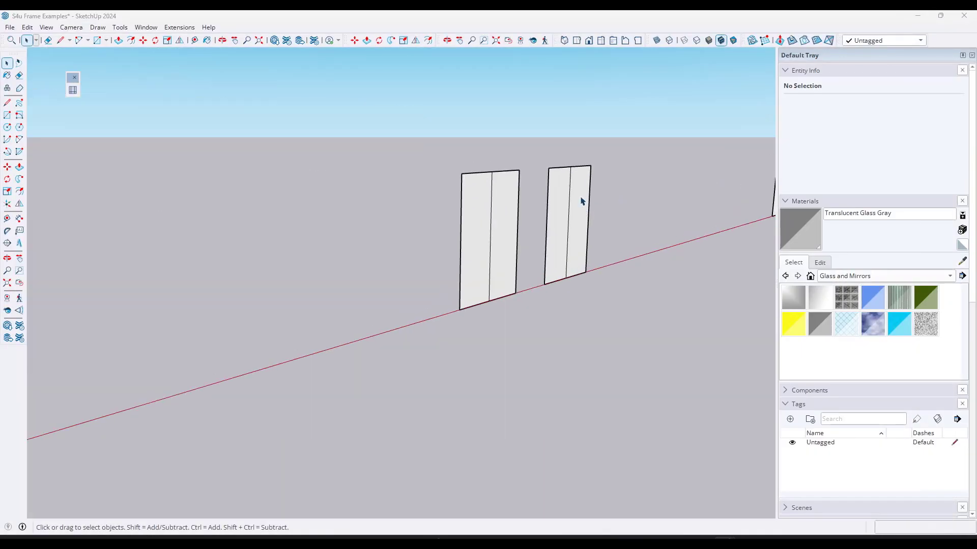
pyautogui.scroll(3, 580, 199)
pyautogui.scroll(1, 547, 229)
pyautogui.scroll(1, 279, 199)
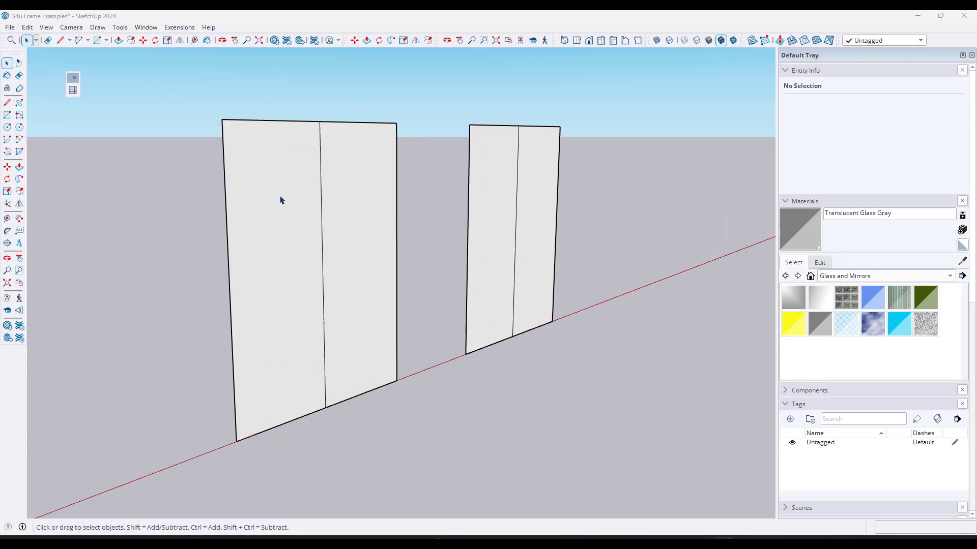
pyautogui.click(305, 190)
pyautogui.moveTo(160, 86); pyautogui.dragTo(448, 509)
pyautogui.click(73, 90)
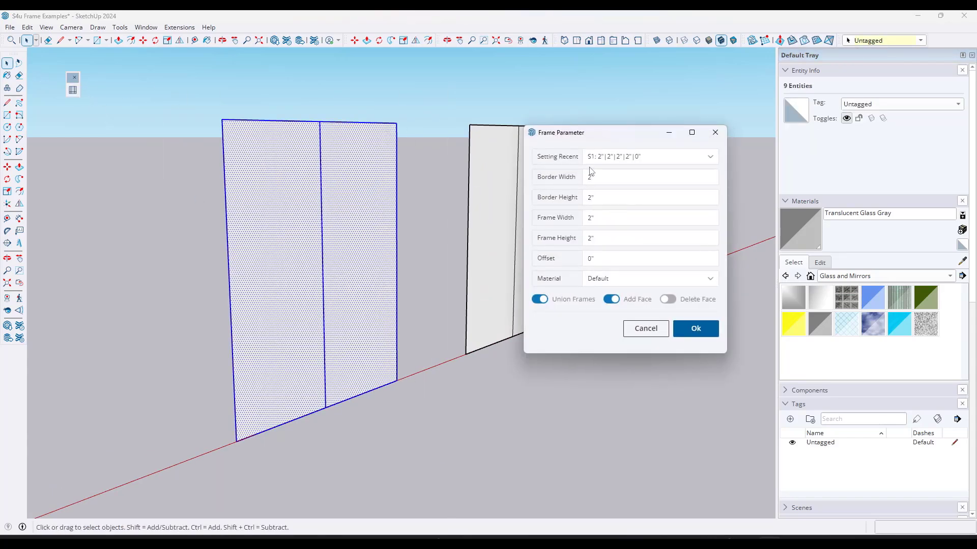
pyautogui.moveTo(599, 137); pyautogui.dragTo(662, 130)
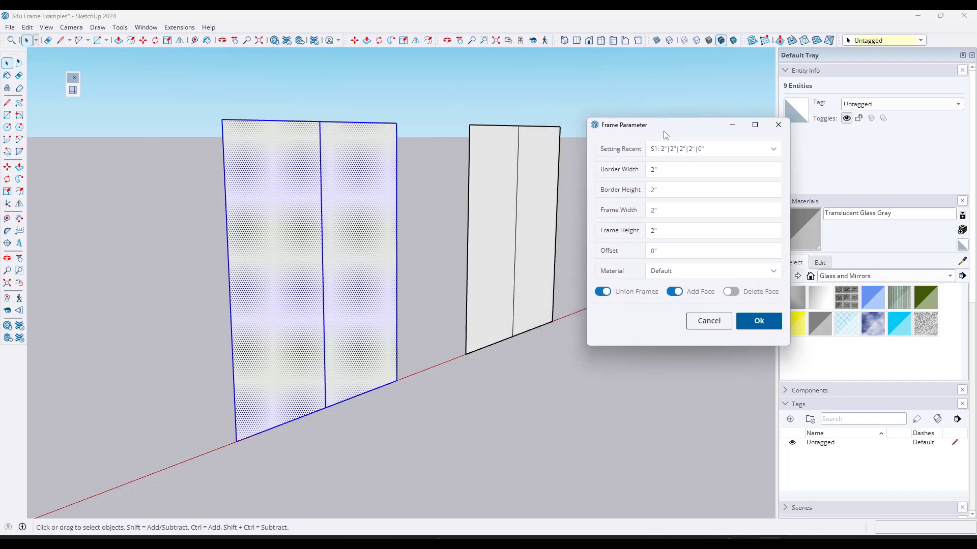
# Look through the list of recent S4U Frame settings without choosing a different one.
pyautogui.click(696, 159)
pyautogui.scroll(-2, 720, 282)
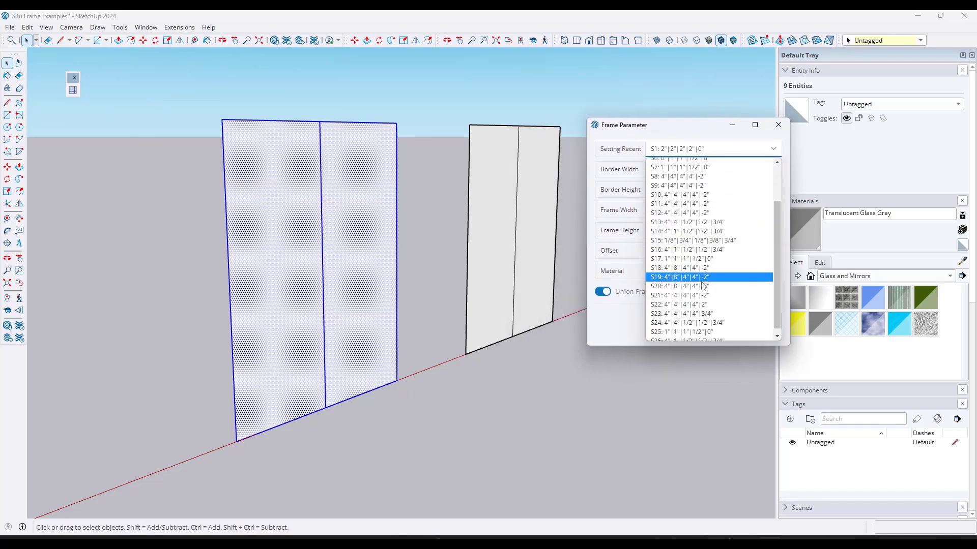
pyautogui.scroll(2, 666, 204)
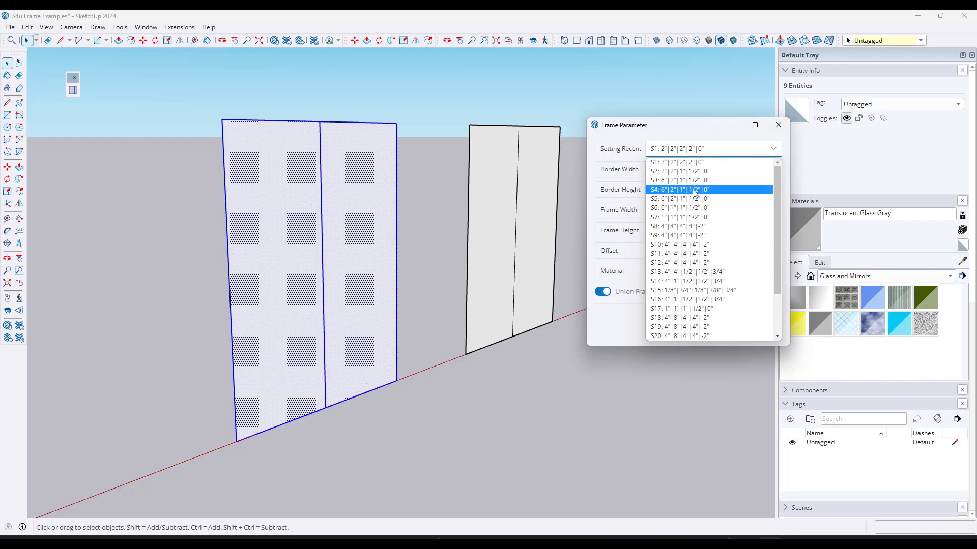
pyautogui.scroll(-2, 682, 264)
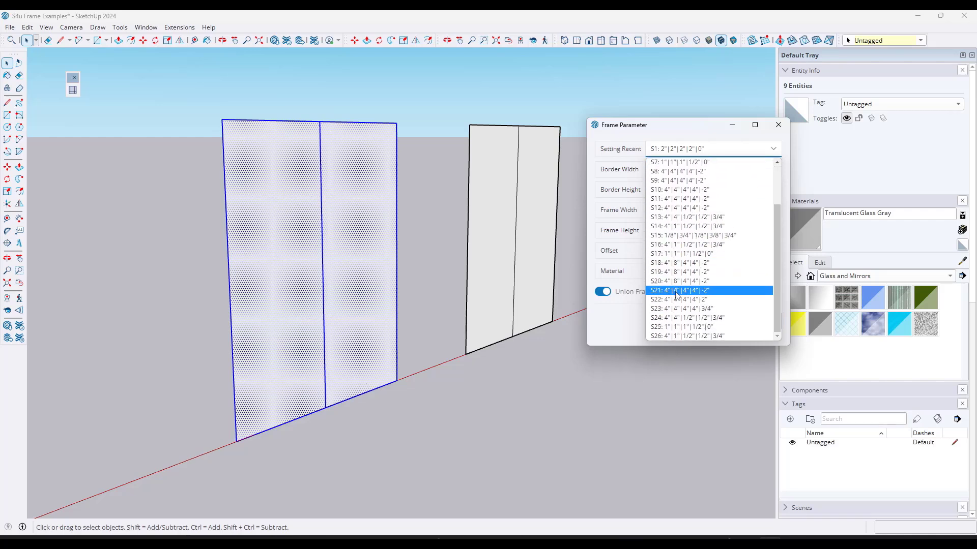
pyautogui.click(593, 223)
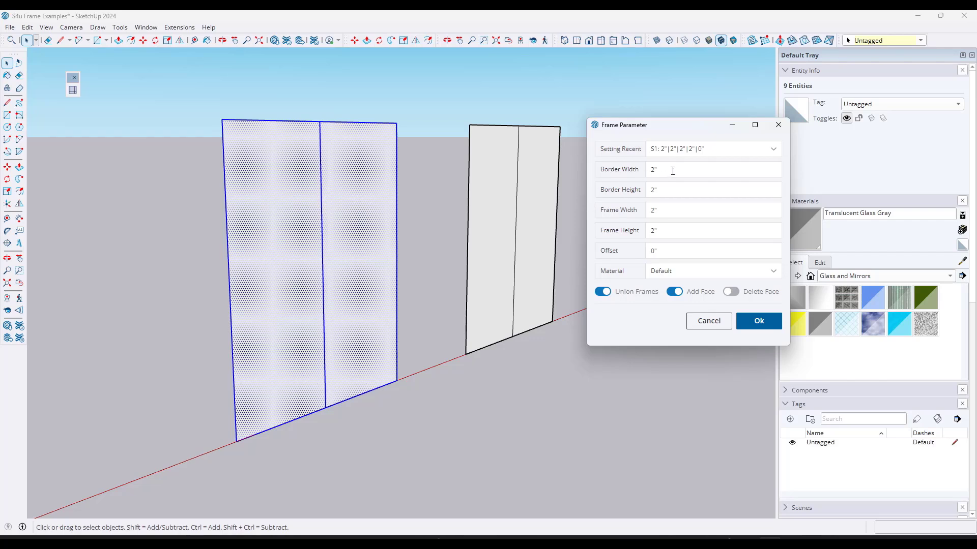
# Generate the two-panel frame with 2" border width, 6" border height, 1/2" frame width, 1" frame height and 0" offset.
pyautogui.scroll(1, 322, 155)
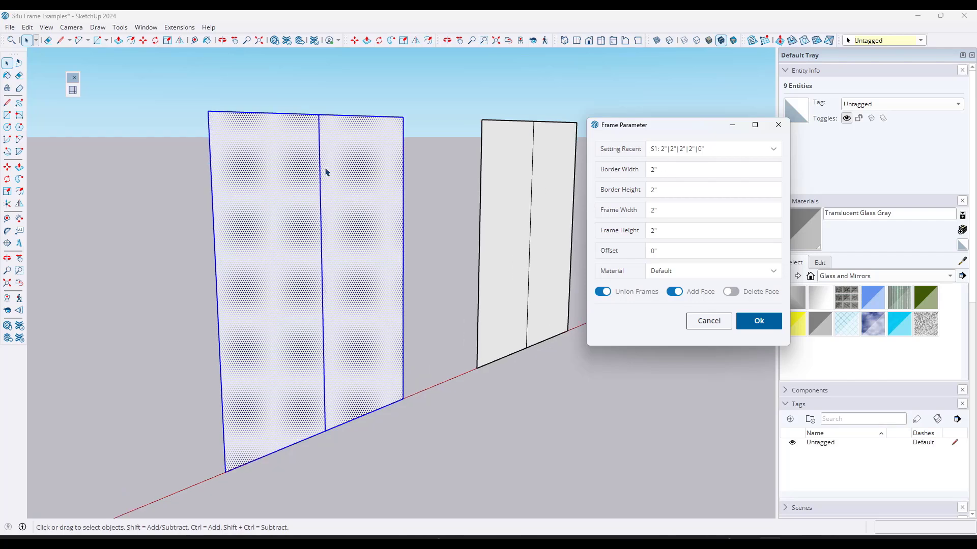
pyautogui.doubleClick(662, 191)
pyautogui.write('6')
pyautogui.press('Tab')
pyautogui.press('Tab')
pyautogui.click(759, 326)
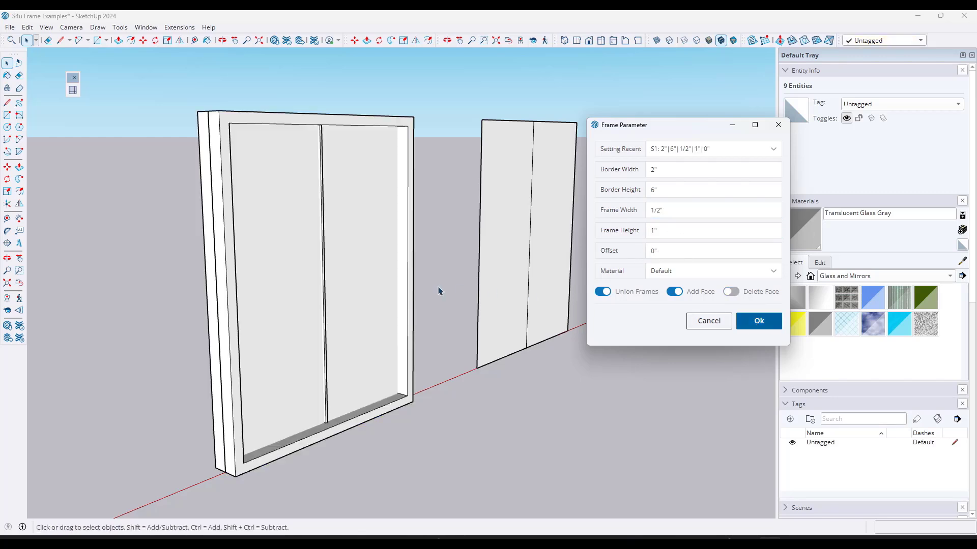
# Examine the deep border and thin divider of the new two-panel frame from above and from the front.
pyautogui.moveTo(279, 203); pyautogui.dragTo(213, 234, button='middle')
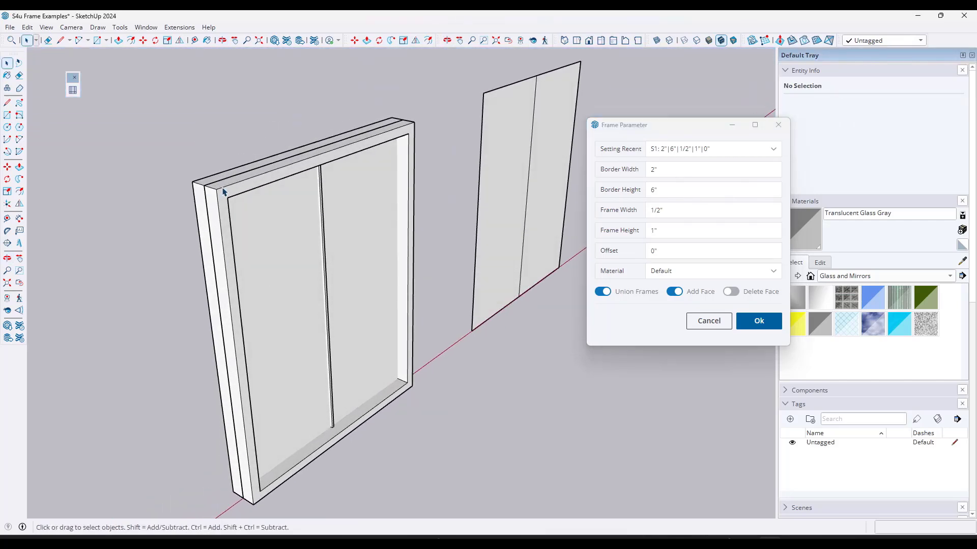
pyautogui.moveTo(314, 397); pyautogui.dragTo(166, 220, button='middle')
pyautogui.scroll(-5, 209, 203)
pyautogui.scroll(4, 194, 205)
pyautogui.scroll(-2, 211, 221)
pyautogui.scroll(5, 325, 196)
pyautogui.scroll(-2, 383, 184)
# Select the second two-panel rectangle and generate its frame with the same sizes and an offset of 6".
pyautogui.moveTo(332, 96); pyautogui.dragTo(529, 404)
pyautogui.click(648, 250)
pyautogui.doubleClick(648, 249)
pyautogui.write('6')
pyautogui.click(759, 320)
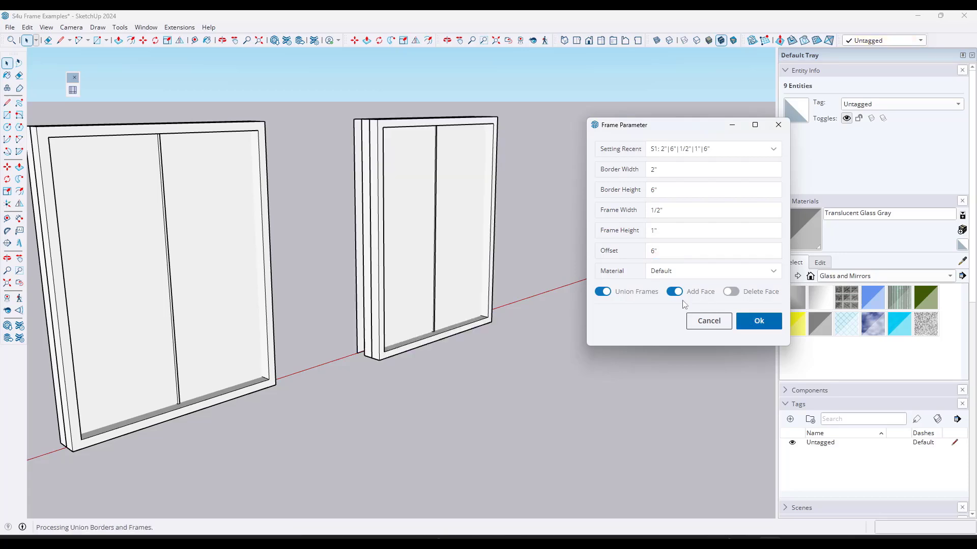
# Examine the gap between the offset frame and its original face, comparing it with the neighbouring frame.
pyautogui.moveTo(404, 217); pyautogui.dragTo(387, 114, button='middle')
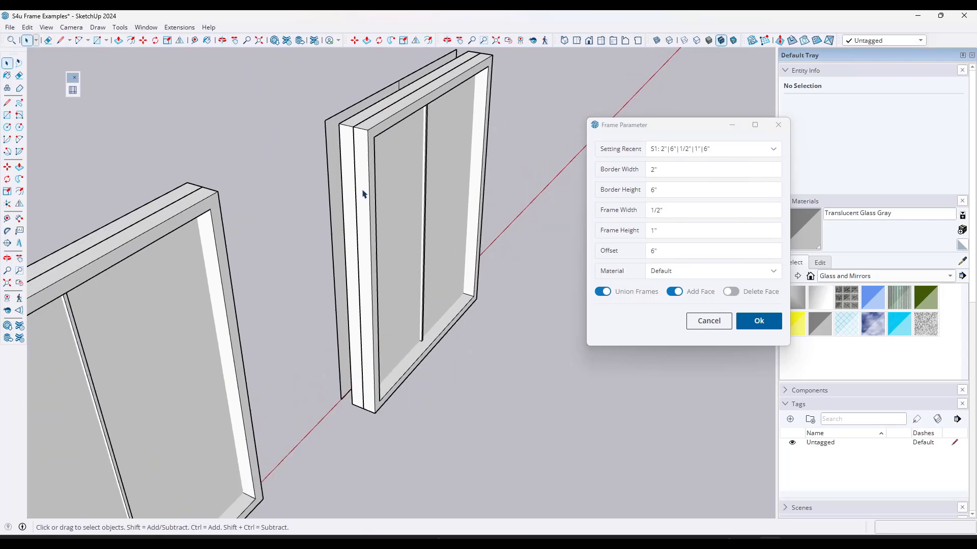
pyautogui.scroll(-3, 363, 196)
pyautogui.moveTo(364, 189); pyautogui.dragTo(633, 271, button='middle')
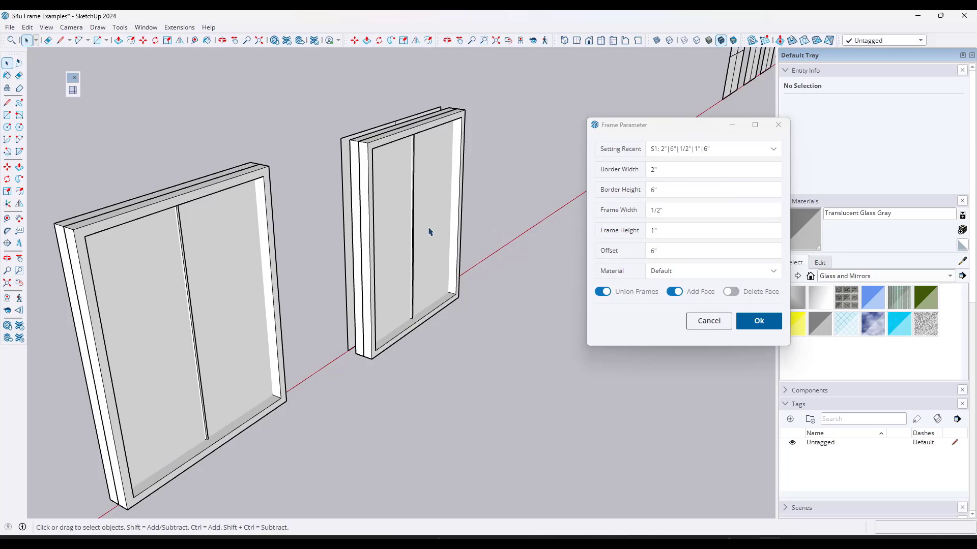
# Select the first four-panel rectangle and generate its frame with a border height of 2" and an offset of 0".
pyautogui.moveTo(429, 231); pyautogui.dragTo(321, 191, button='middle')
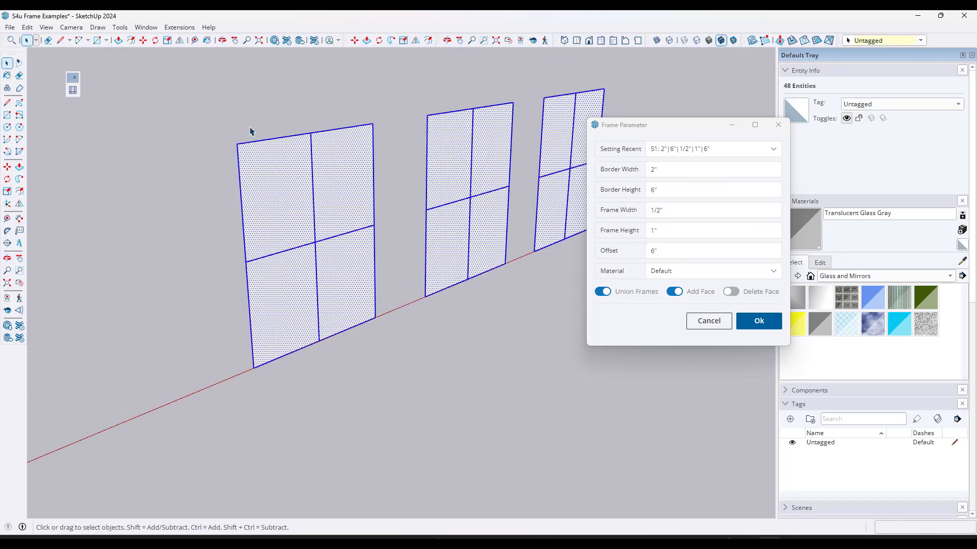
pyautogui.moveTo(250, 131); pyautogui.dragTo(264, 133, button='middle')
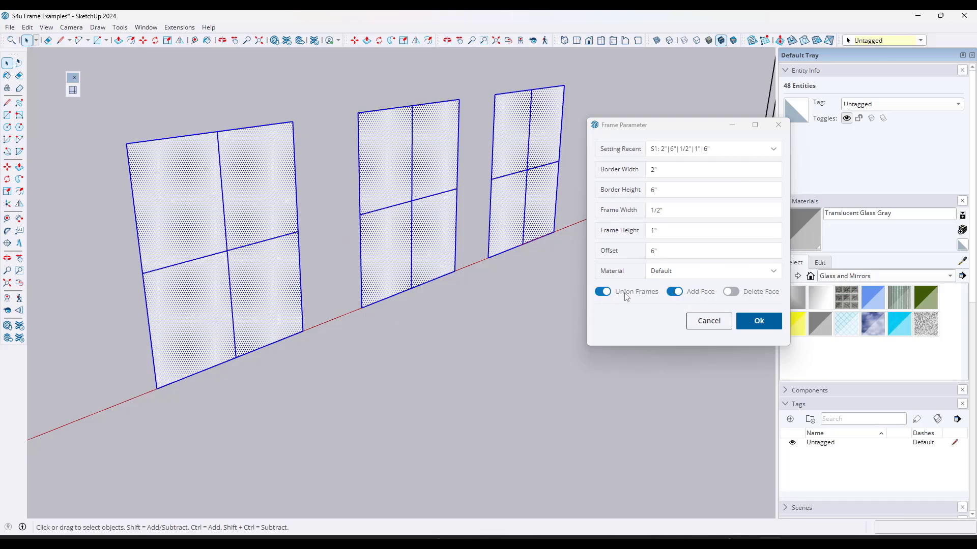
pyautogui.click(272, 326)
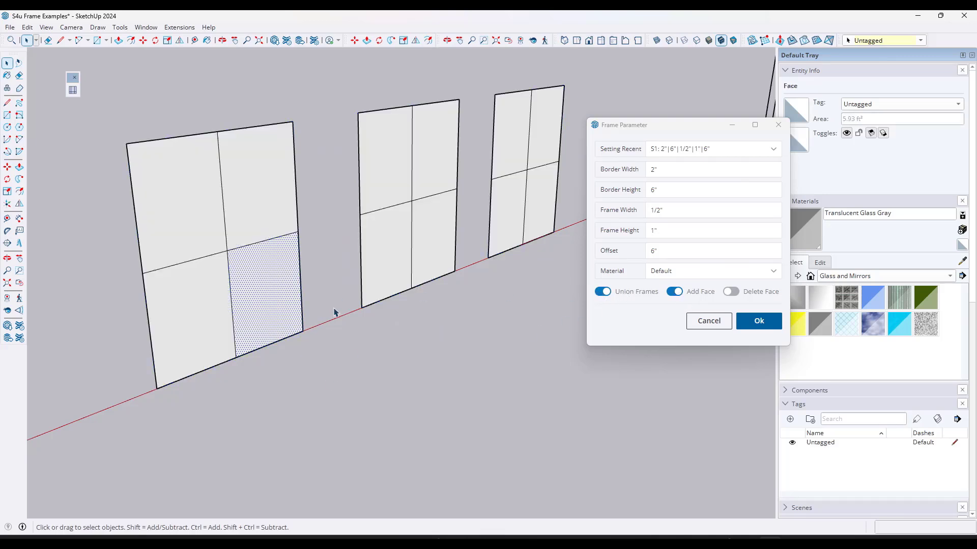
pyautogui.scroll(-2, 333, 309)
pyautogui.moveTo(139, 120); pyautogui.dragTo(348, 407)
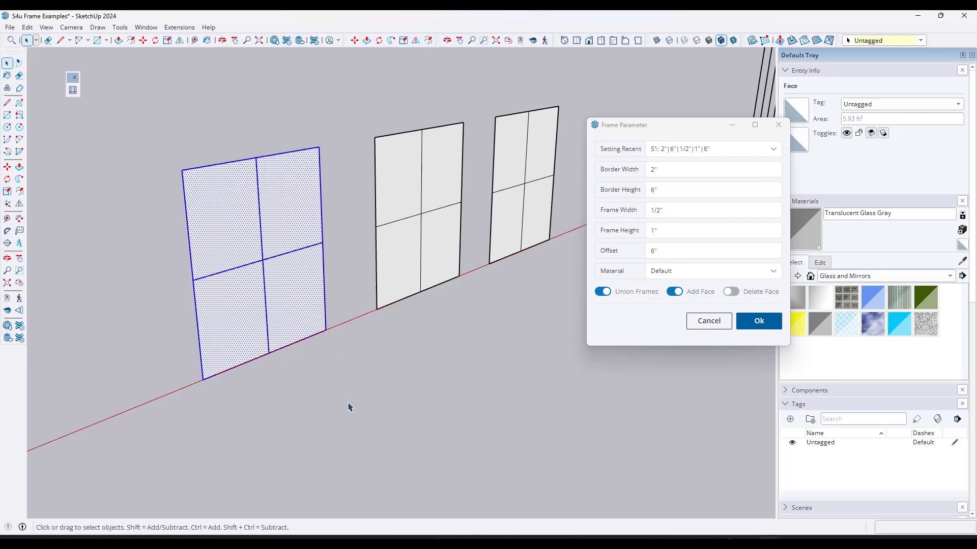
pyautogui.click(671, 167)
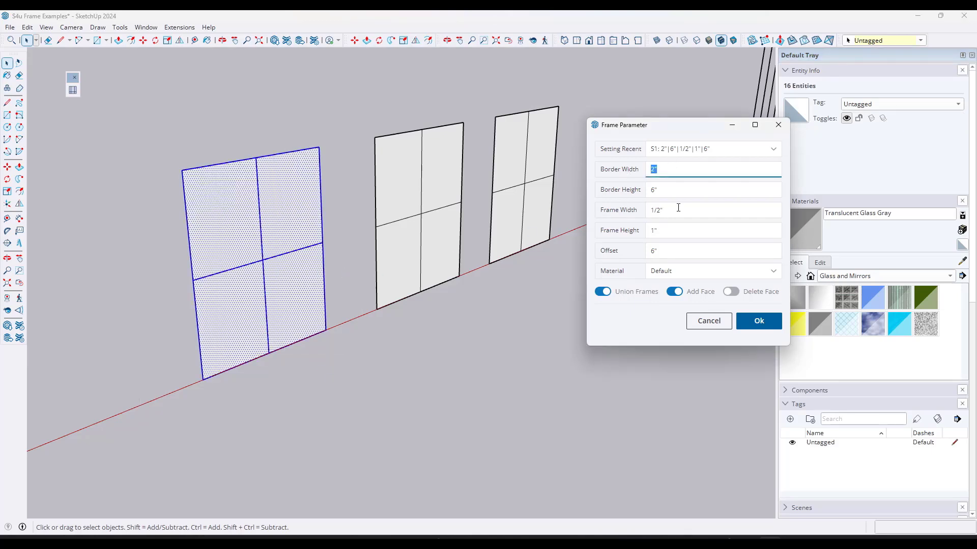
pyautogui.click(673, 187)
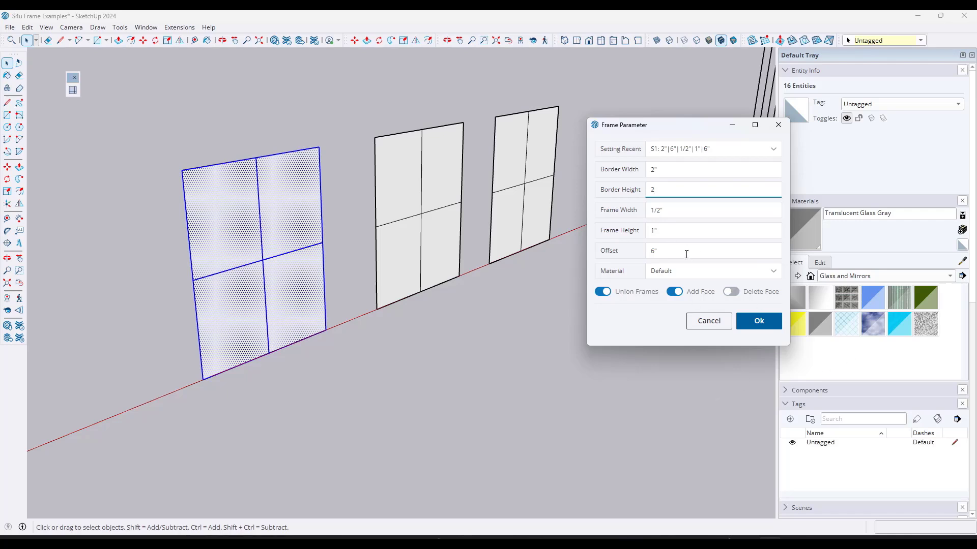
pyautogui.click(671, 252)
pyautogui.click(769, 328)
pyautogui.scroll(3, 203, 255)
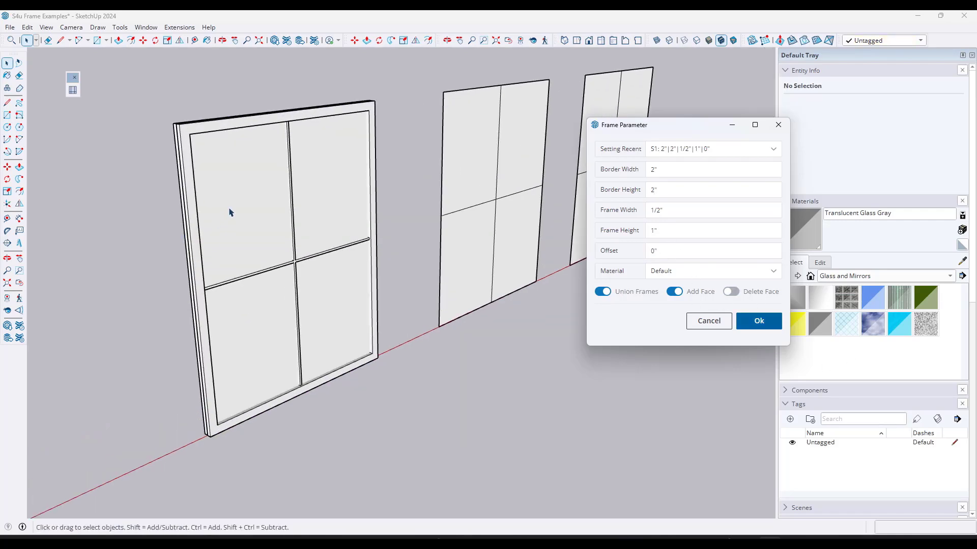
# Check the individual pane faces inside the new four-panel frame by selecting them in turn.
pyautogui.moveTo(229, 212); pyautogui.dragTo(232, 190, button='middle')
pyautogui.click(231, 191)
pyautogui.click(312, 203)
pyautogui.click(328, 268)
pyautogui.click(253, 280)
pyautogui.click(216, 235)
pyautogui.click(201, 237)
pyautogui.click(223, 236)
pyautogui.click(342, 260)
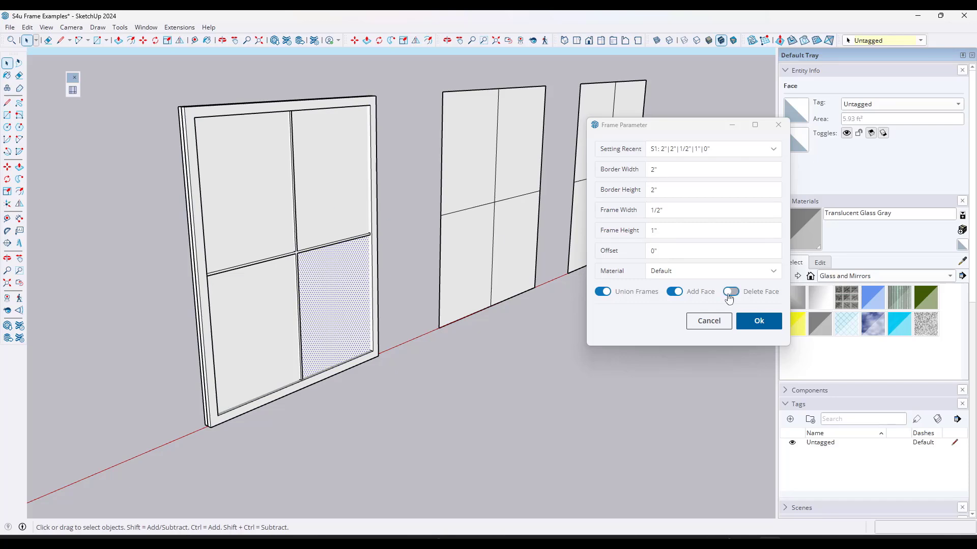
# Undo the four-panel frame, reselect its four pane faces and regenerate it with Delete Face turned on.
pyautogui.hotkey('ctrl', 'z')
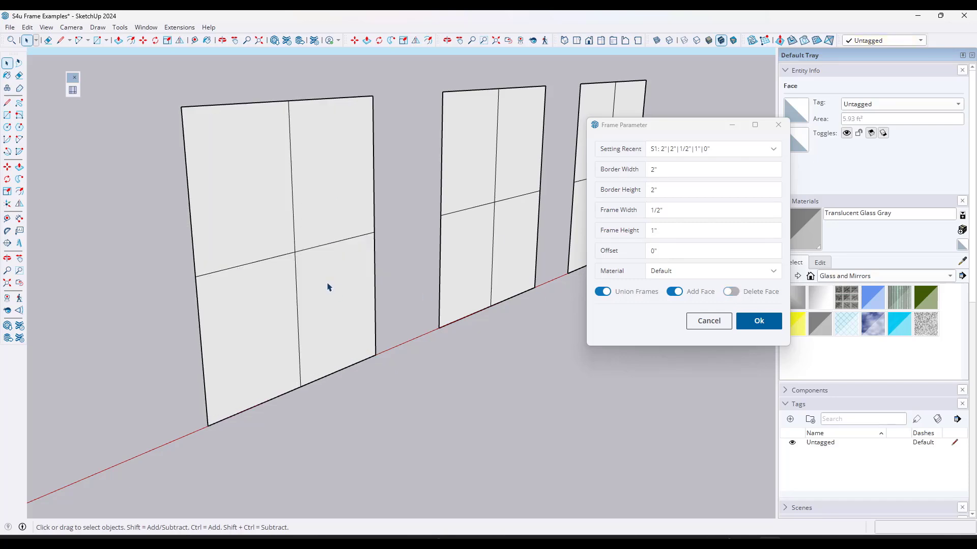
pyautogui.moveTo(275, 241); pyautogui.dragTo(272, 247, button='middle')
pyautogui.click(277, 244)
pyautogui.keyDown('shift'); pyautogui.click(317, 228); pyautogui.keyUp('shift')
pyautogui.keyDown('shift'); pyautogui.click(273, 301); pyautogui.keyUp('shift')
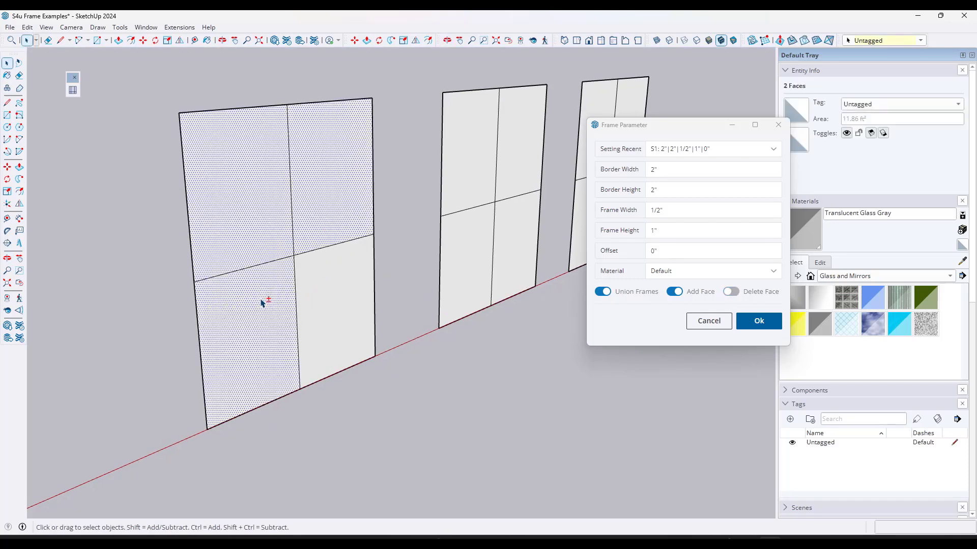
pyautogui.keyDown('shift'); pyautogui.click(343, 297); pyautogui.keyUp('shift')
pyautogui.click(731, 292)
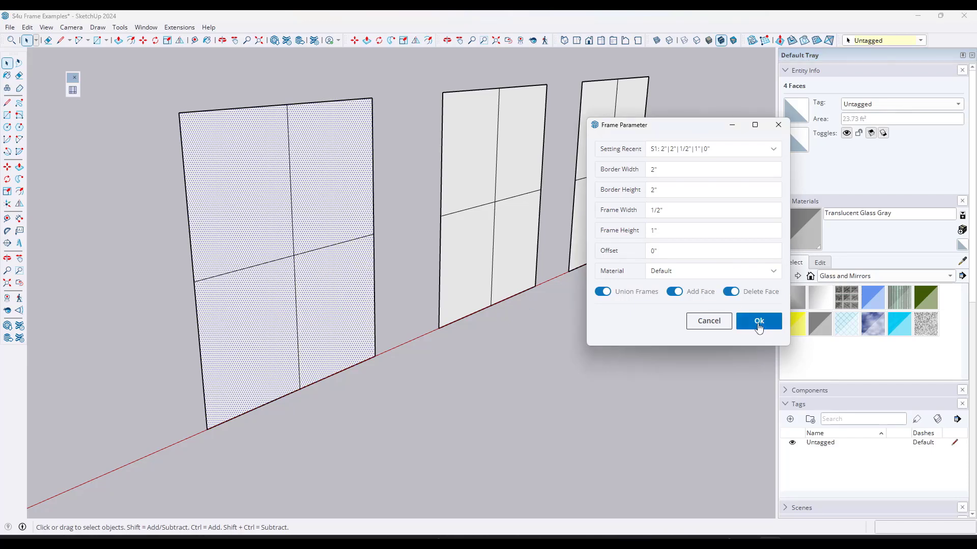
pyautogui.click(761, 328)
# Open the new frame group and paint its inner face group with Translucent Glass Blue.
pyautogui.click(277, 230)
pyautogui.moveTo(285, 229); pyautogui.dragTo(293, 202, button='middle')
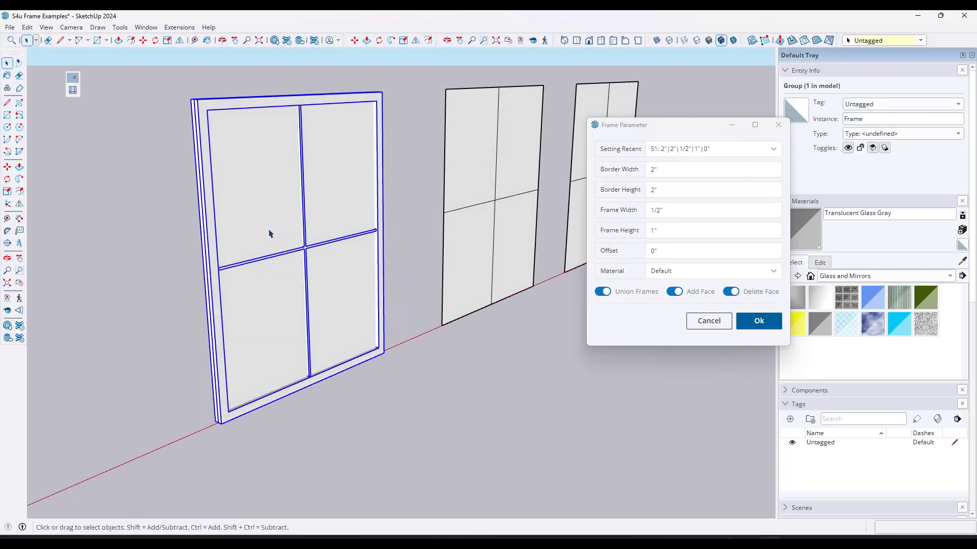
pyautogui.doubleClick(261, 208)
pyautogui.click(336, 188)
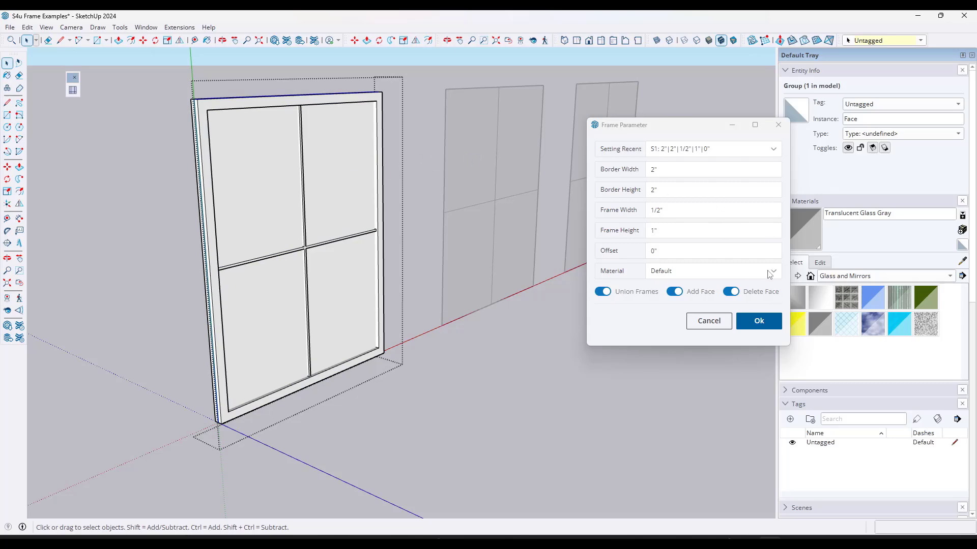
pyautogui.click(868, 298)
pyautogui.click(334, 169)
pyautogui.moveTo(334, 170)
pyautogui.mouseDown(button='middle')
pyautogui.moveTo(377, 191)
pyautogui.moveTo(344, 207)
pyautogui.moveTo(405, 197)
pyautogui.mouseUp(button='middle')
pyautogui.click(404, 193)
pyautogui.scroll(1, 307, 175)
pyautogui.scroll(-2, 309, 178)
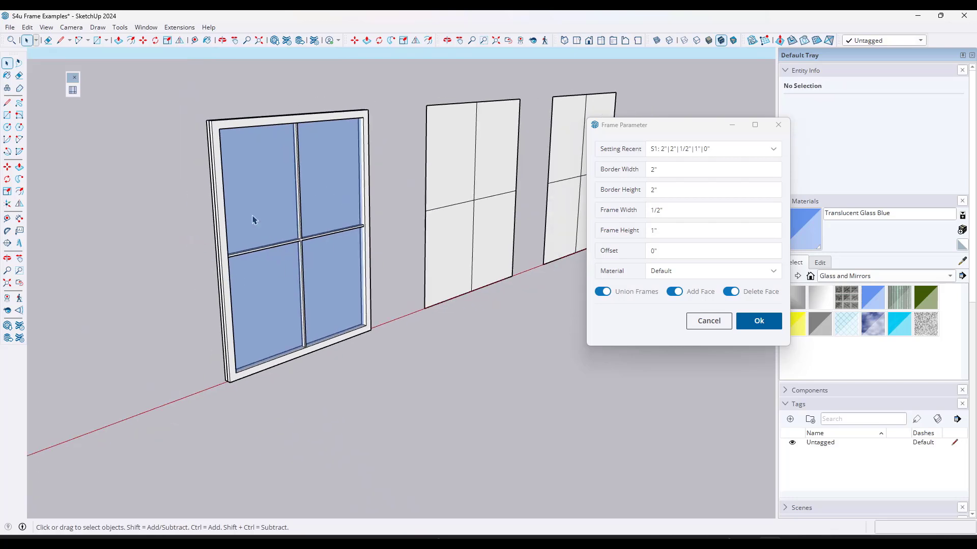
# Paint all four panes of the middle four-panel rectangle with Translucent Glass Gray.
pyautogui.moveTo(499, 156); pyautogui.dragTo(330, 176, button='middle')
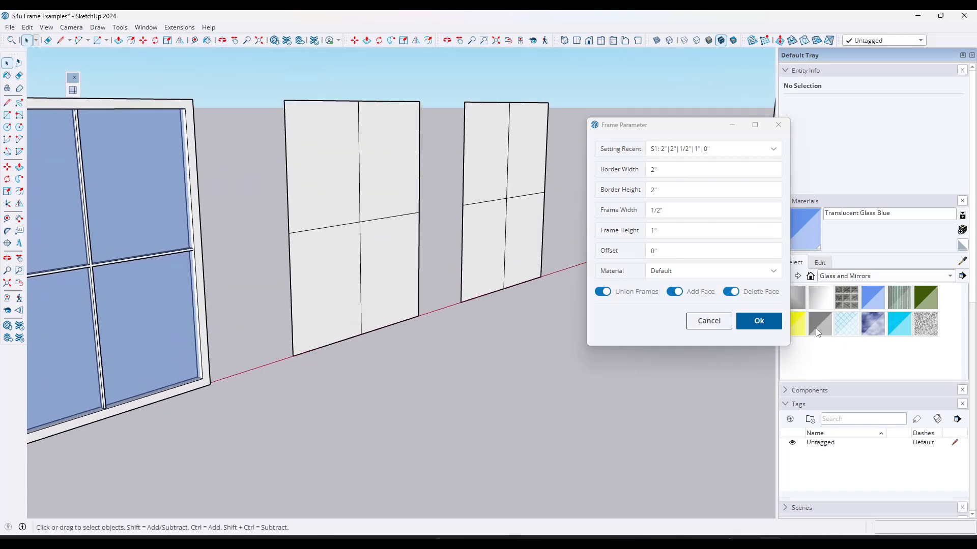
pyautogui.click(817, 332)
pyautogui.click(345, 164)
pyautogui.click(382, 162)
pyautogui.click(396, 240)
pyautogui.click(343, 255)
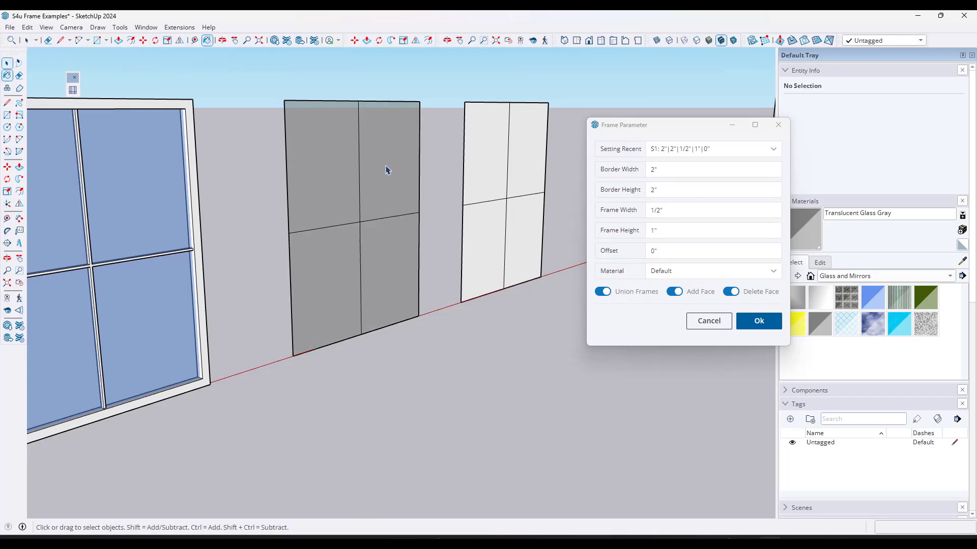
pyautogui.press('space')
# Select the whole gray glass rectangle and generate its frame with Delete Face on and the Default material.
pyautogui.moveTo(385, 166); pyautogui.dragTo(338, 138, button='middle')
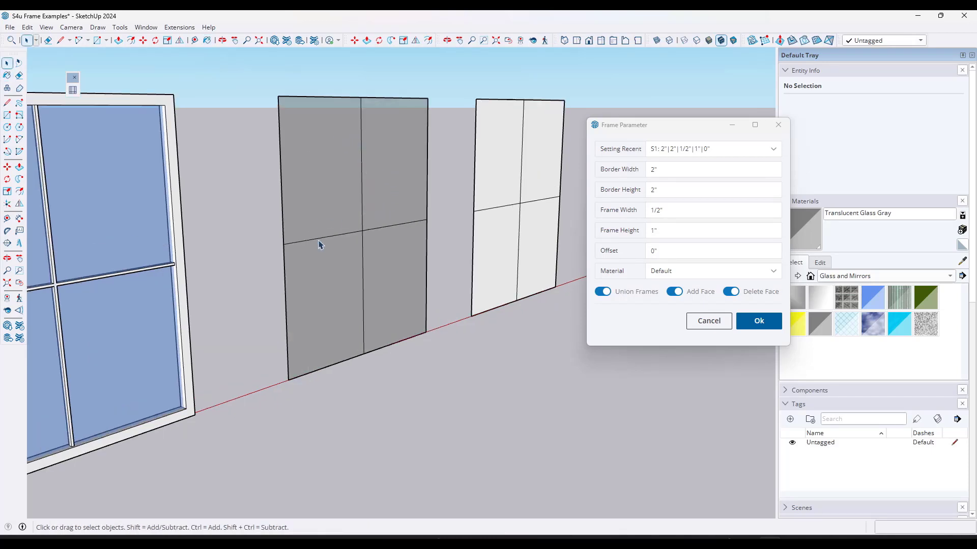
pyautogui.tripleClick(324, 214)
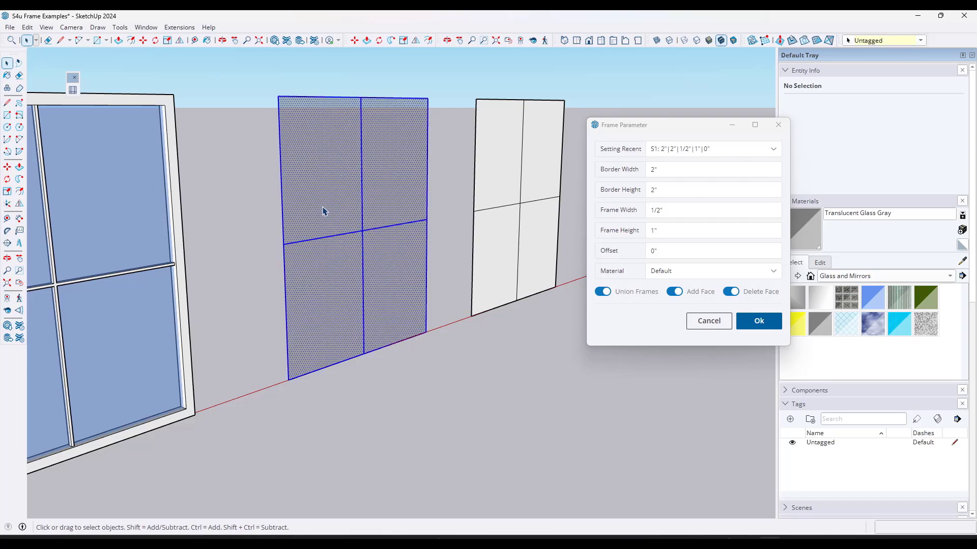
pyautogui.click(744, 327)
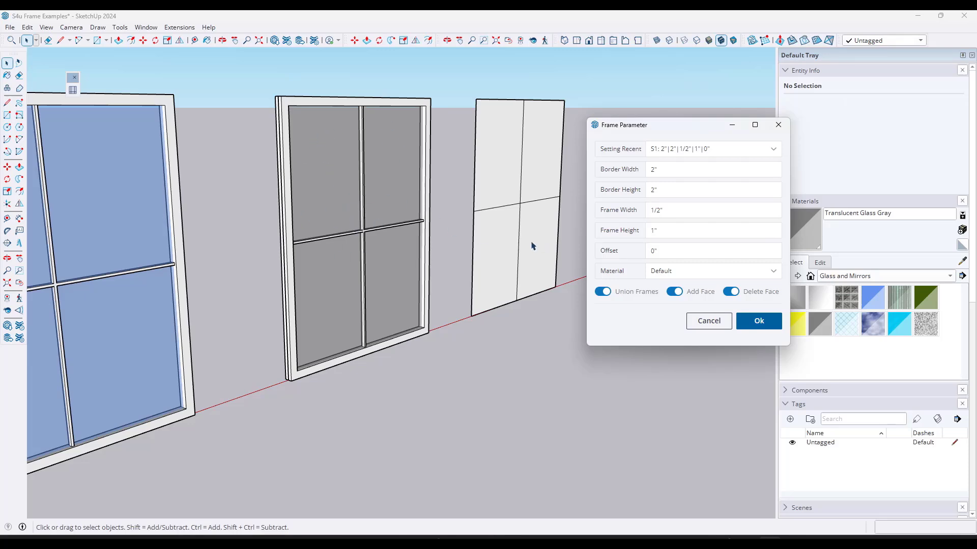
pyautogui.scroll(-3, 373, 243)
# Try generating the last gray four-panel rectangle's frame with the frame material set to Face.
pyautogui.click(669, 273)
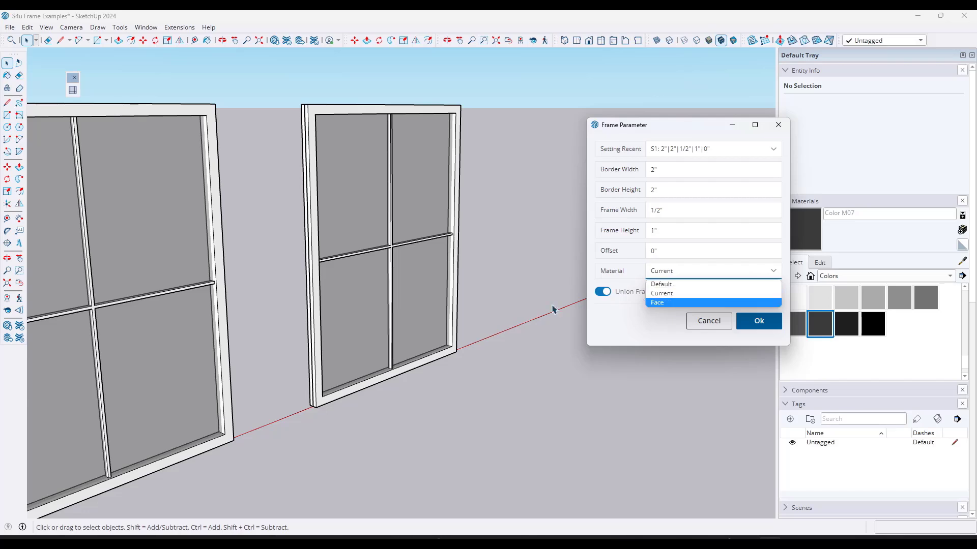
pyautogui.click(513, 245)
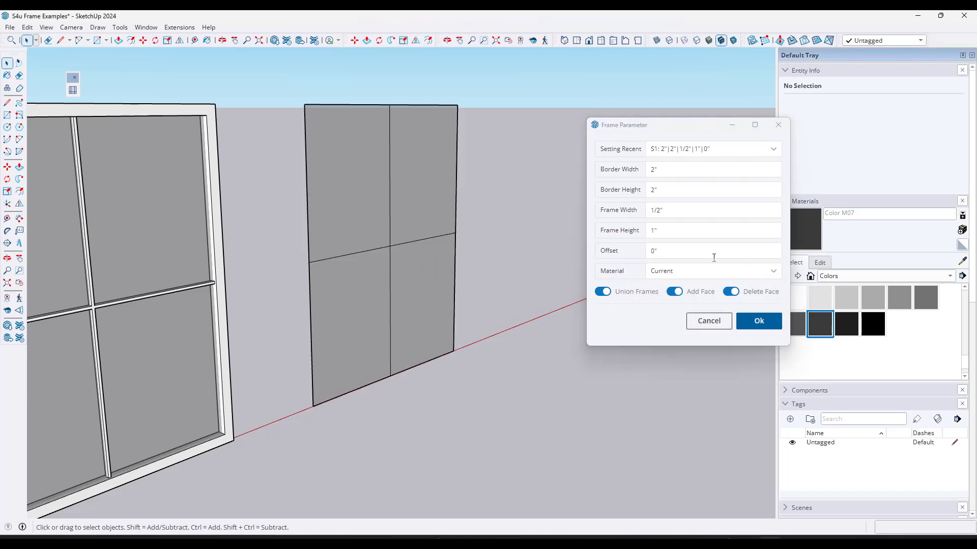
pyautogui.click(712, 269)
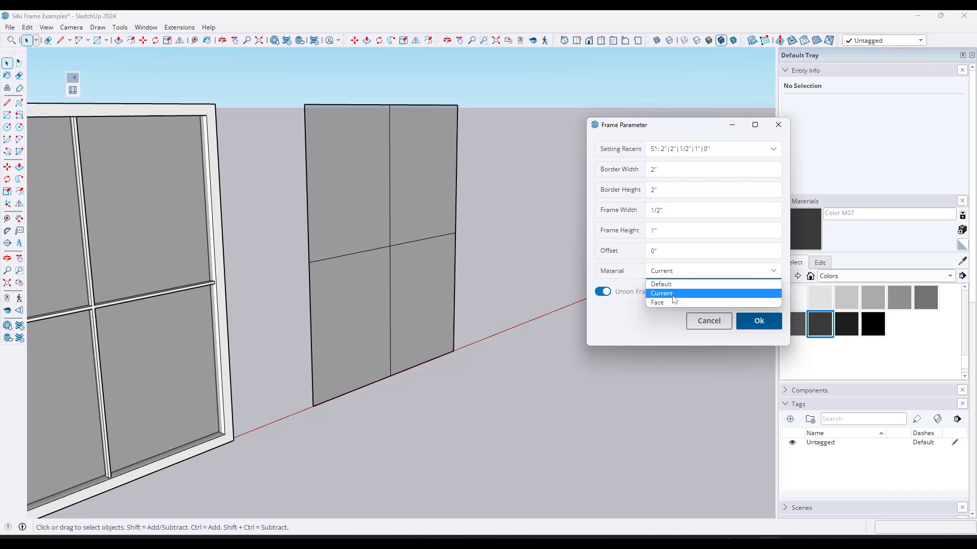
pyautogui.click(385, 196)
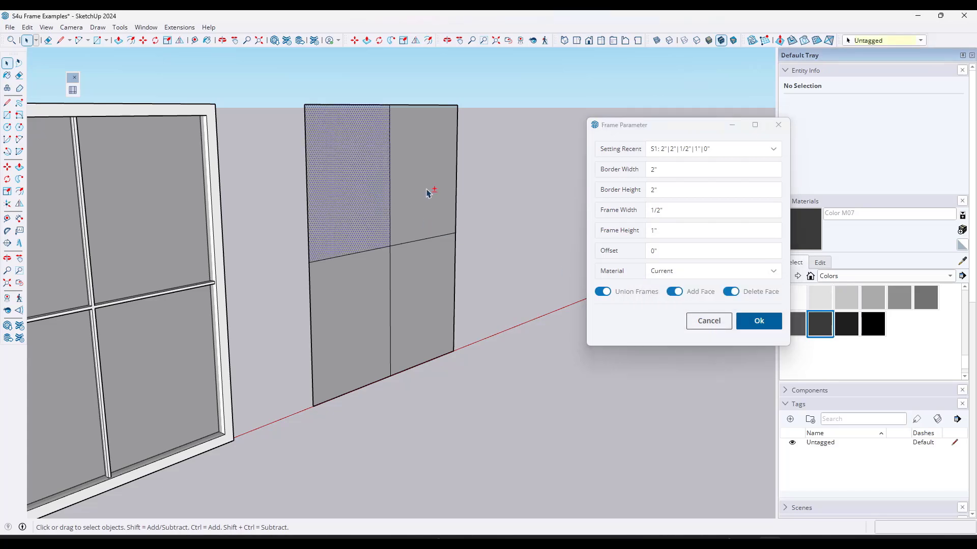
pyautogui.keyDown('shift'); pyautogui.click(428, 188); pyautogui.keyUp('shift')
pyautogui.keyDown('shift'); pyautogui.click(418, 285); pyautogui.keyUp('shift')
pyautogui.keyDown('shift'); pyautogui.click(368, 292); pyautogui.keyUp('shift')
pyautogui.click(682, 274)
pyautogui.click(676, 303)
pyautogui.click(758, 320)
# Look over the frame made with the Face material and undo it.
pyautogui.moveTo(425, 262); pyautogui.dragTo(407, 206, button='middle')
pyautogui.scroll(-4, 385, 223)
pyautogui.hotkey('ctrl', 'z')
pyautogui.scroll(3, 407, 206)
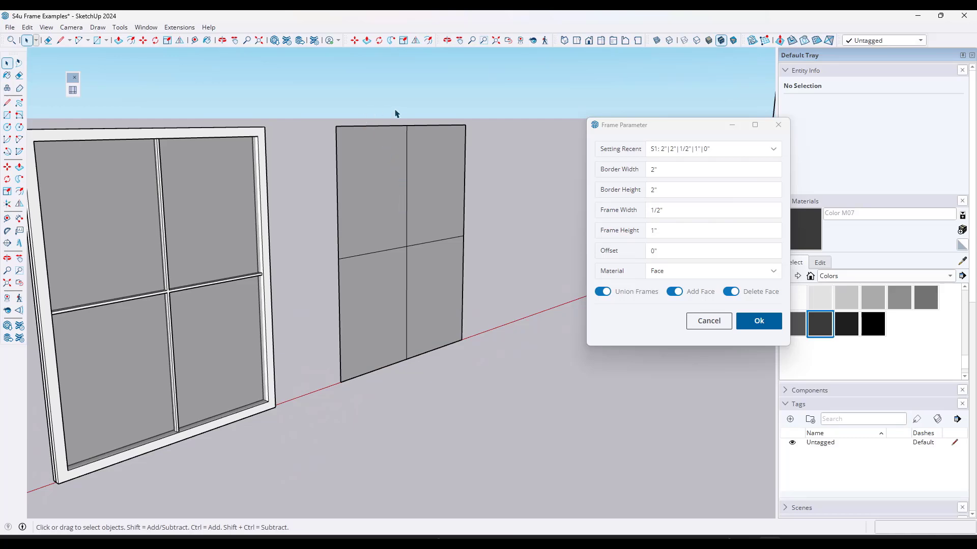
# Open the neighbouring white frame group and paint all of its border and divider geometry with Color M07.
pyautogui.scroll(-2, 369, 217)
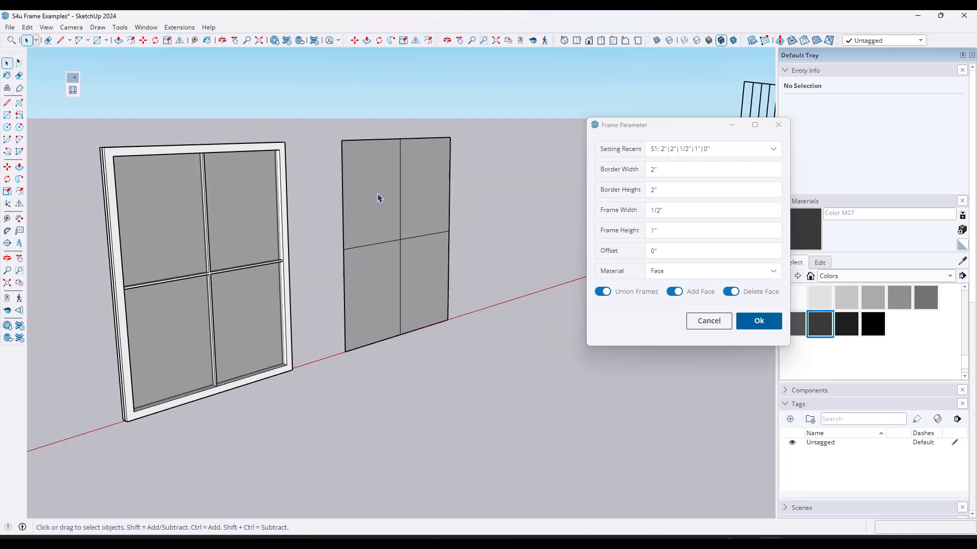
pyautogui.click(288, 208)
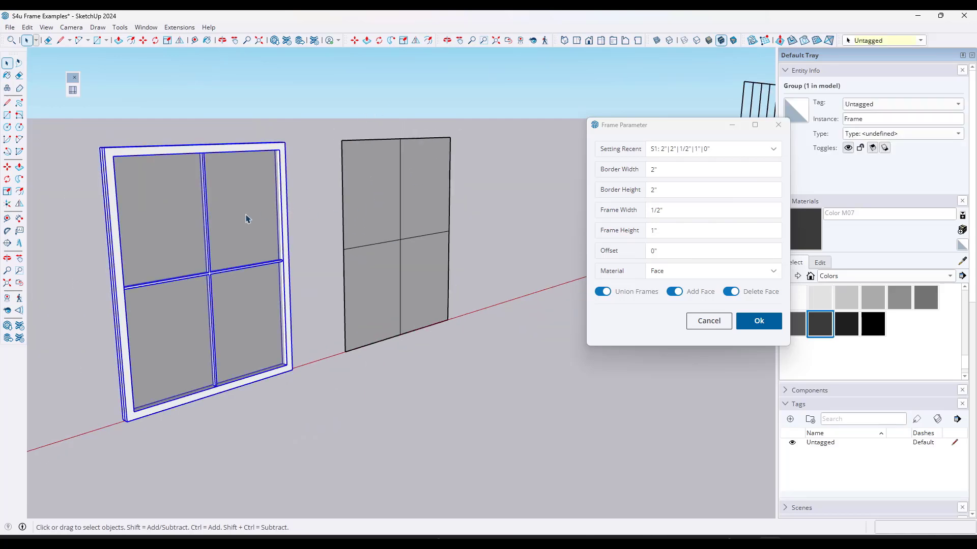
pyautogui.doubleClick(283, 218)
pyautogui.click(285, 220)
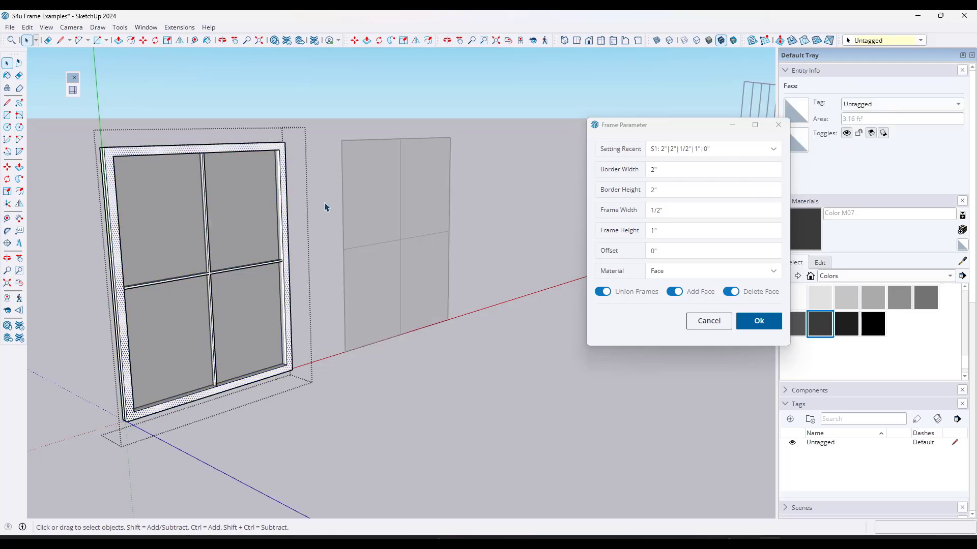
pyautogui.moveTo(325, 207); pyautogui.dragTo(173, 214, button='middle')
pyautogui.tripleClick(172, 214)
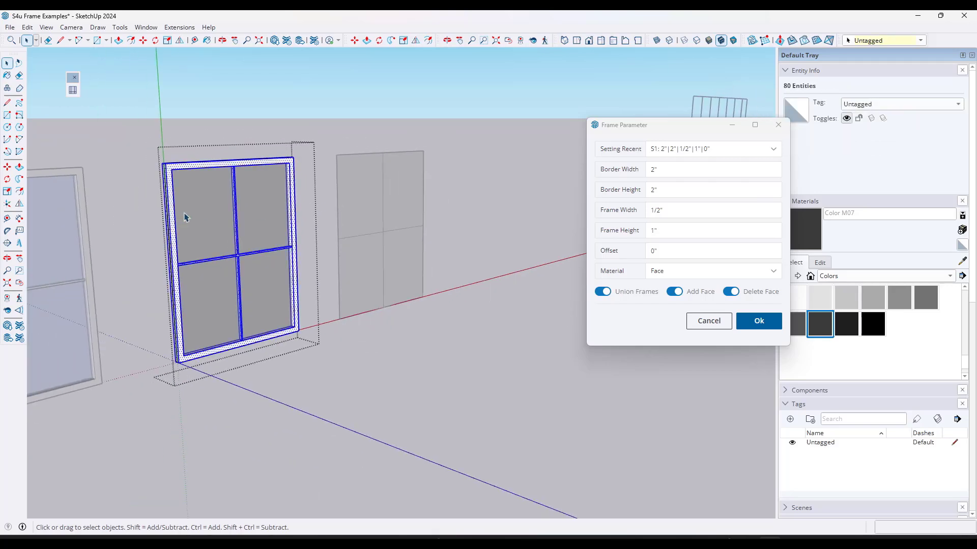
pyautogui.click(800, 234)
pyautogui.click(173, 212)
pyautogui.press('space')
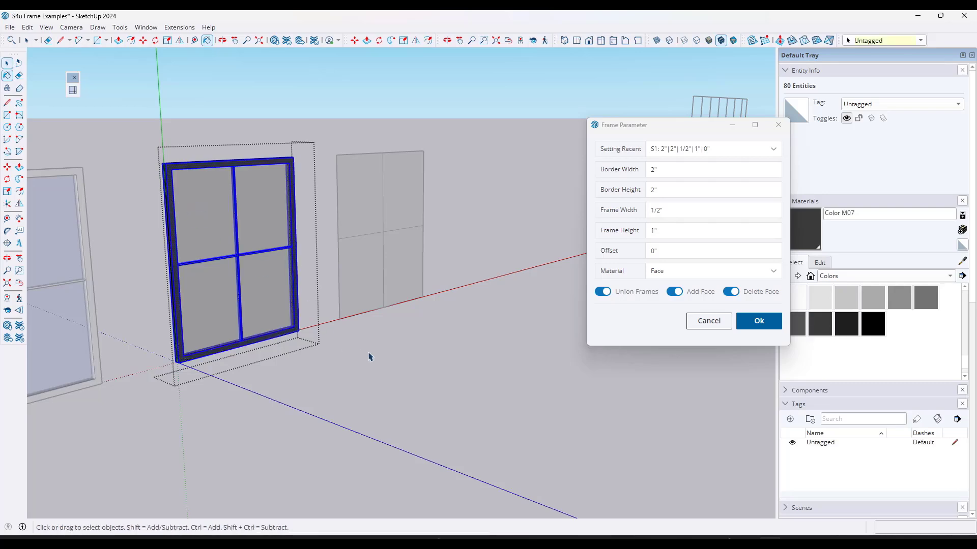
pyautogui.click(368, 354)
# Select the whole last gray rectangle and generate its frame with Union Frames off and the Default material.
pyautogui.moveTo(210, 203); pyautogui.dragTo(256, 211, button='middle')
pyautogui.moveTo(295, 181); pyautogui.dragTo(395, 189, button='middle')
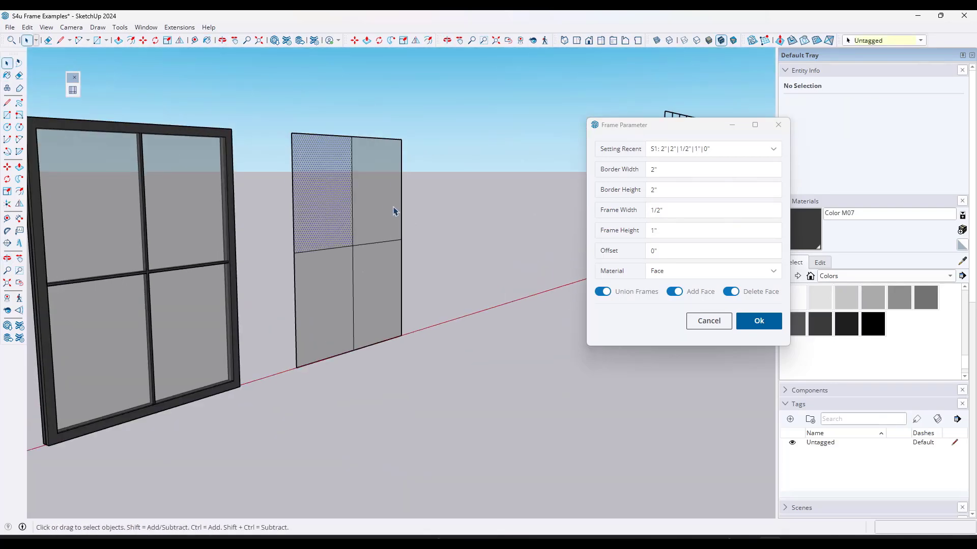
pyautogui.click(342, 216)
pyautogui.moveTo(342, 216); pyautogui.dragTo(343, 222, button='middle')
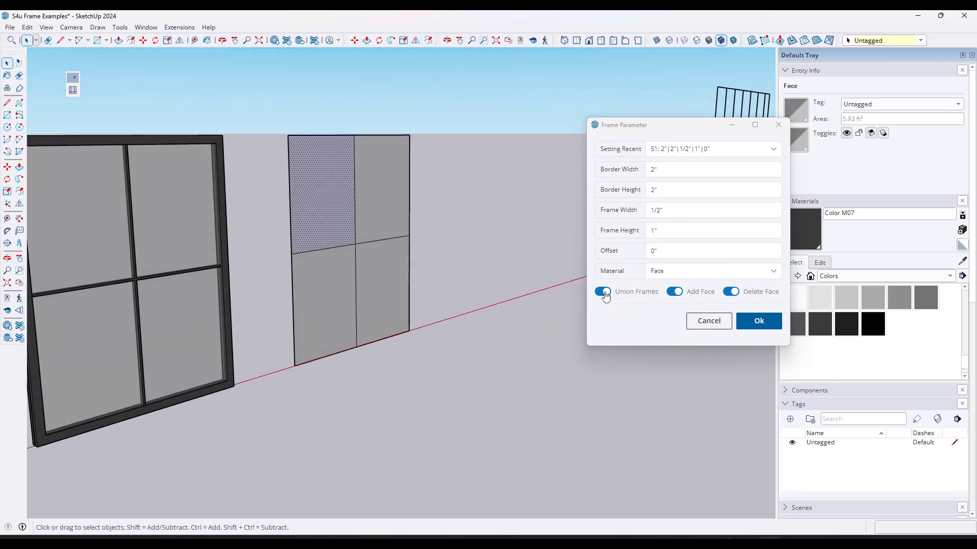
pyautogui.tripleClick(312, 179)
pyautogui.scroll(3, 366, 203)
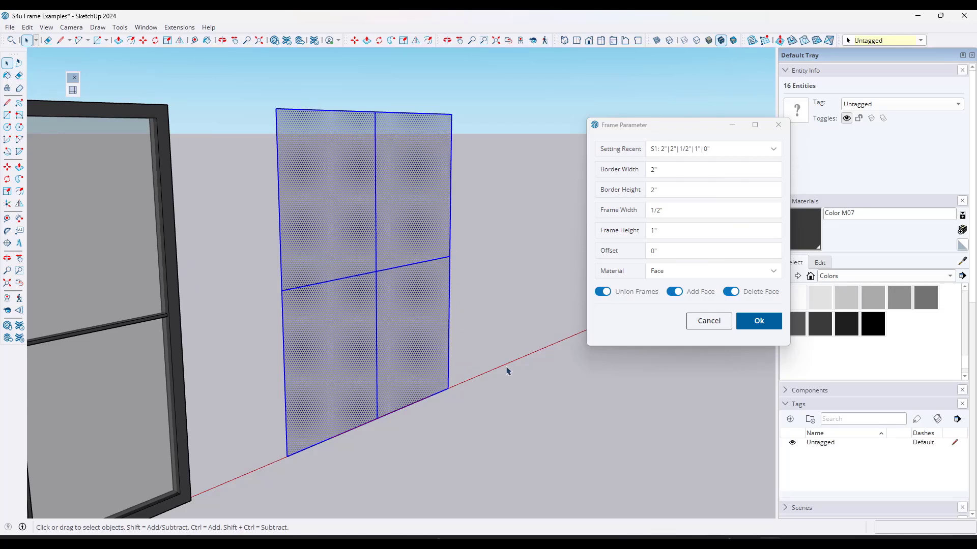
pyautogui.click(599, 292)
pyautogui.click(742, 323)
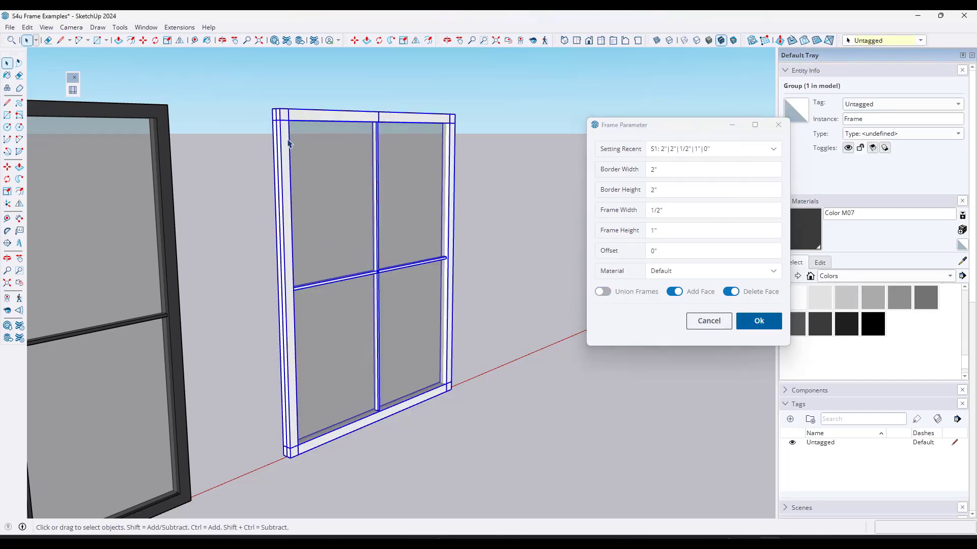
# Open the non-unioned frame group and try moving its left border upright away as a separate piece.
pyautogui.doubleClick(291, 148)
pyautogui.click(287, 142)
pyautogui.press('m')
pyautogui.click(285, 136)
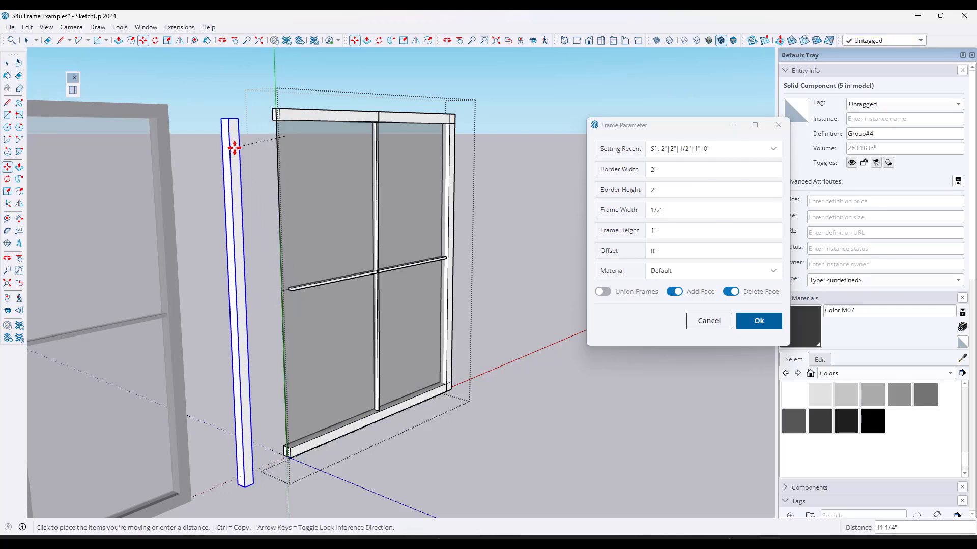
pyautogui.press('Escape')
pyautogui.press('space')
# Try moving the top border rail out of the frame as a separate piece.
pyautogui.keyDown('ctrl'); pyautogui.click(407, 122); pyautogui.keyUp('ctrl')
pyautogui.press('m')
pyautogui.click(407, 122)
pyautogui.press('Escape')
pyautogui.press('space')
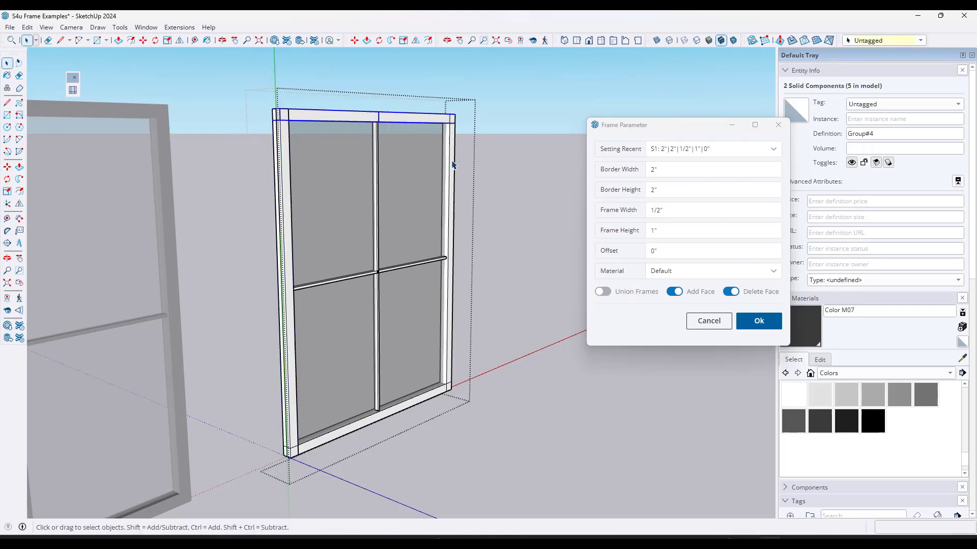
# Try moving the right border upright out of the non-unioned frame as a separate piece.
pyautogui.click(454, 165)
pyautogui.press('m')
pyautogui.click(453, 164)
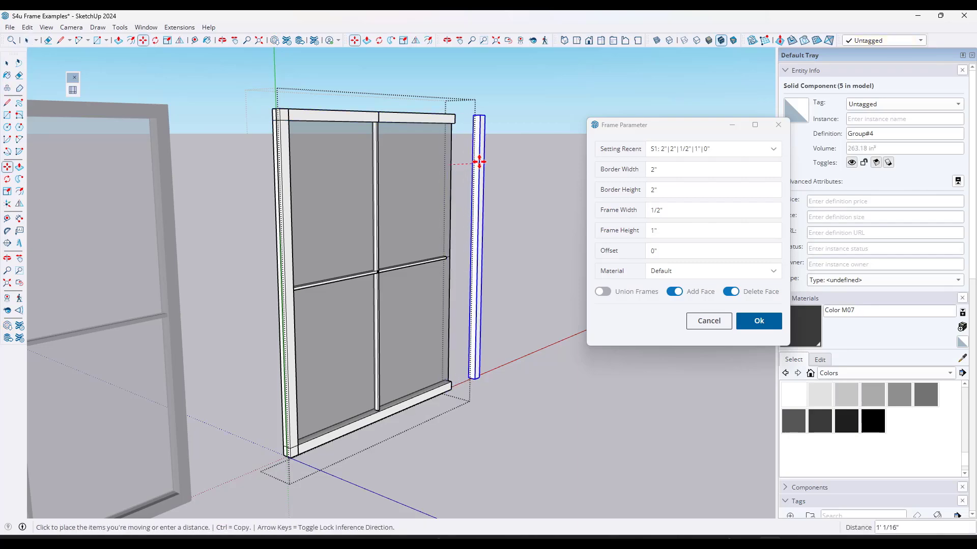
pyautogui.press('Escape')
pyautogui.press('space')
# Compare how the dividers meet at the centre of the non-unioned white frame and of the dark painted frame.
pyautogui.click(366, 275)
pyautogui.scroll(4, 379, 275)
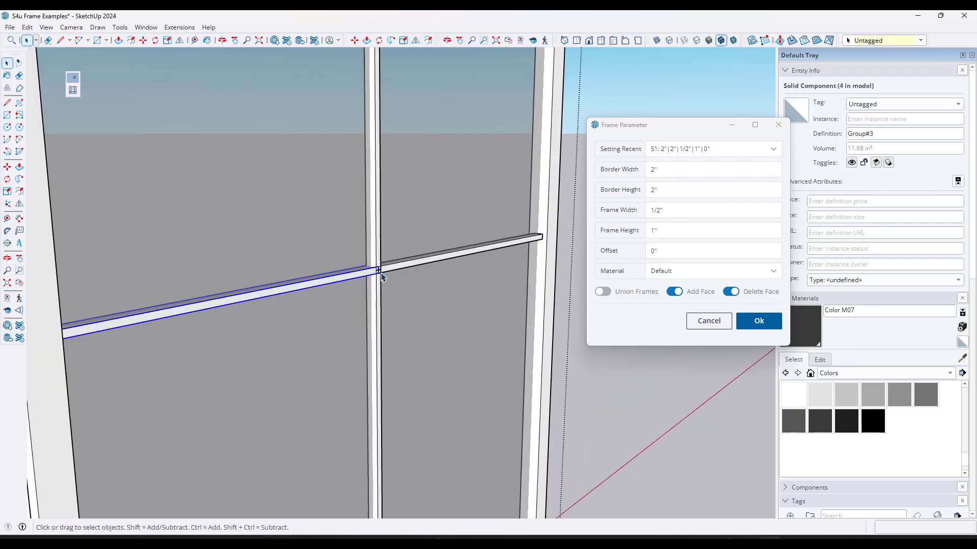
pyautogui.scroll(-2, 397, 265)
pyautogui.scroll(-4, 381, 257)
pyautogui.click(484, 246)
pyautogui.scroll(6, 179, 296)
pyautogui.scroll(3, 275, 312)
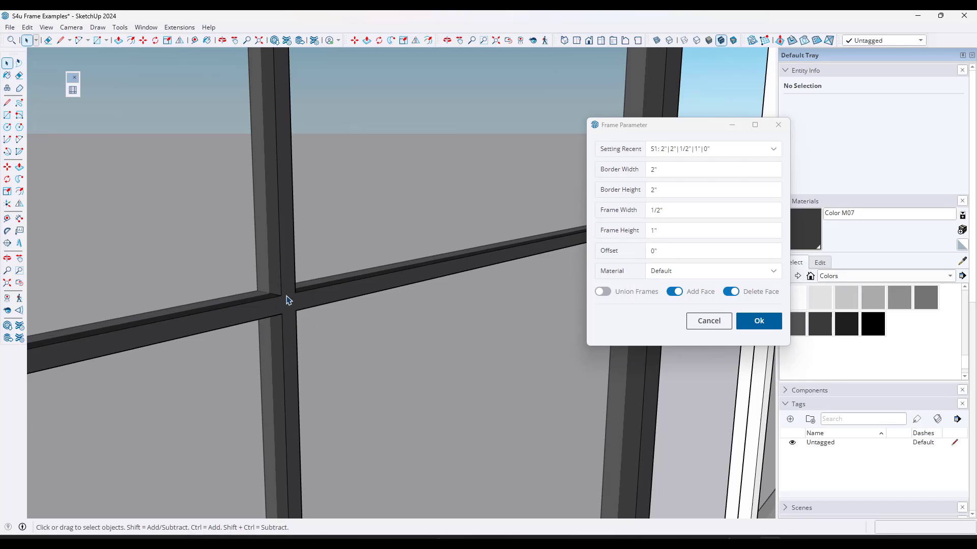
pyautogui.scroll(-3, 300, 292)
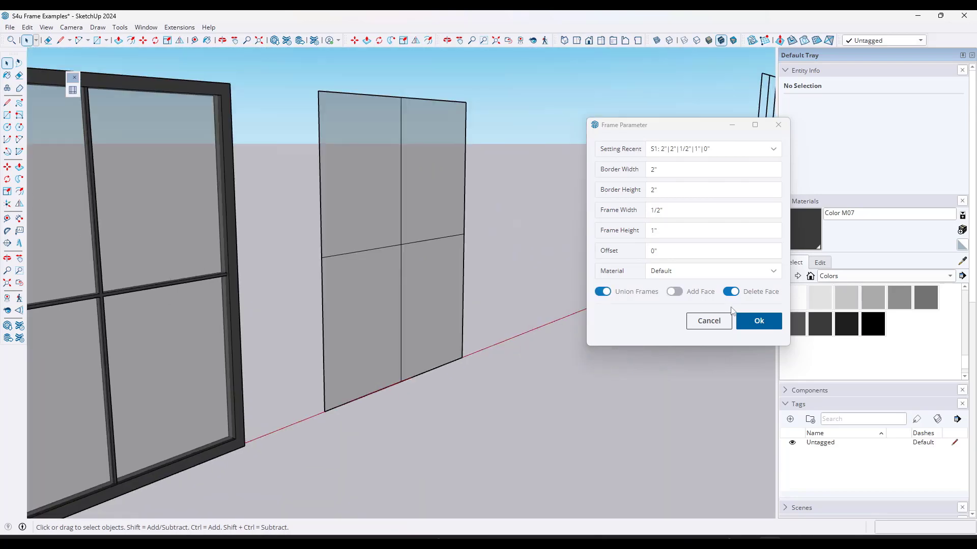
# Generate a frame from the rectangle's four faces with Union Frames on and Add Face off.
pyautogui.click(603, 291)
pyautogui.keyDown('shift'); pyautogui.click(361, 202); pyautogui.keyUp('shift')
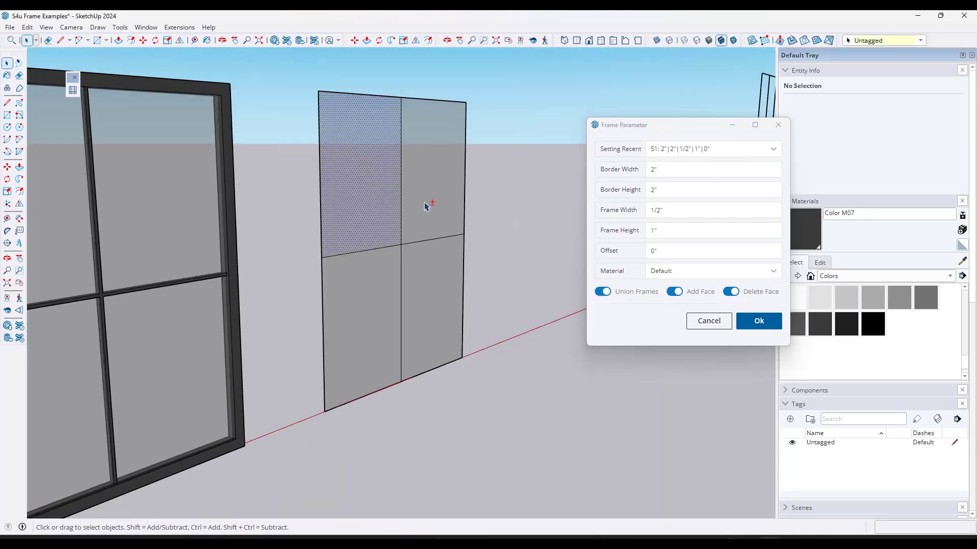
pyautogui.keyDown('shift'); pyautogui.click(427, 205); pyautogui.keyUp('shift')
pyautogui.keyDown('shift'); pyautogui.click(424, 259); pyautogui.keyUp('shift')
pyautogui.keyDown('shift'); pyautogui.click(367, 285); pyautogui.keyUp('shift')
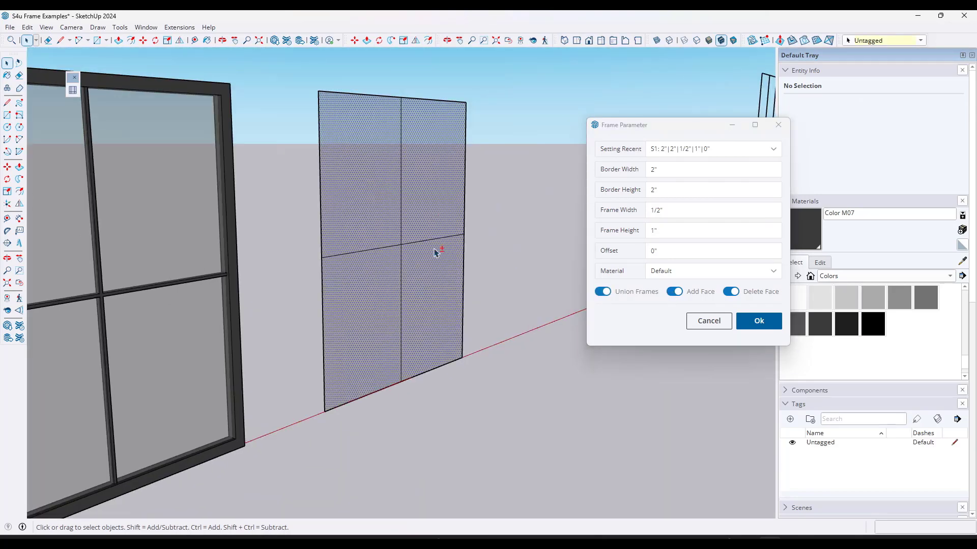
pyautogui.click(675, 292)
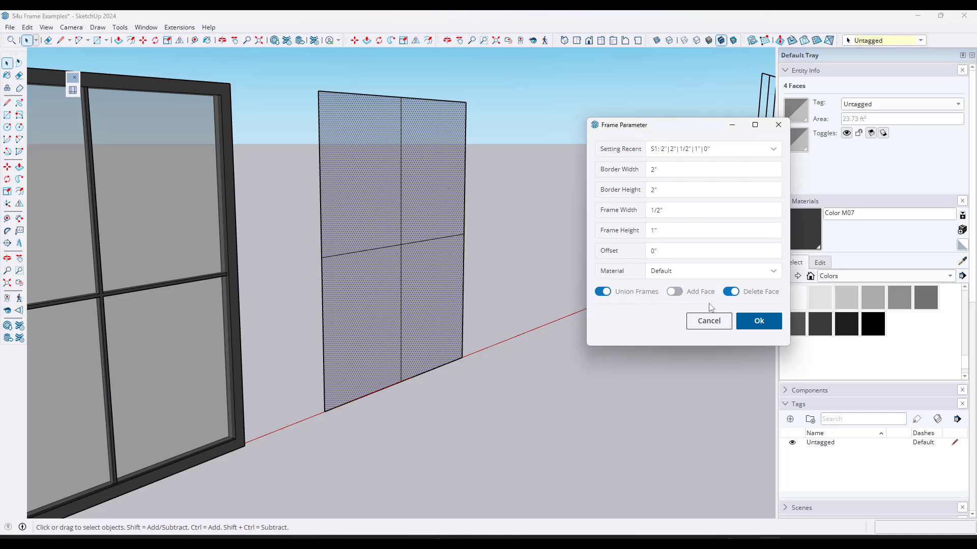
pyautogui.click(738, 320)
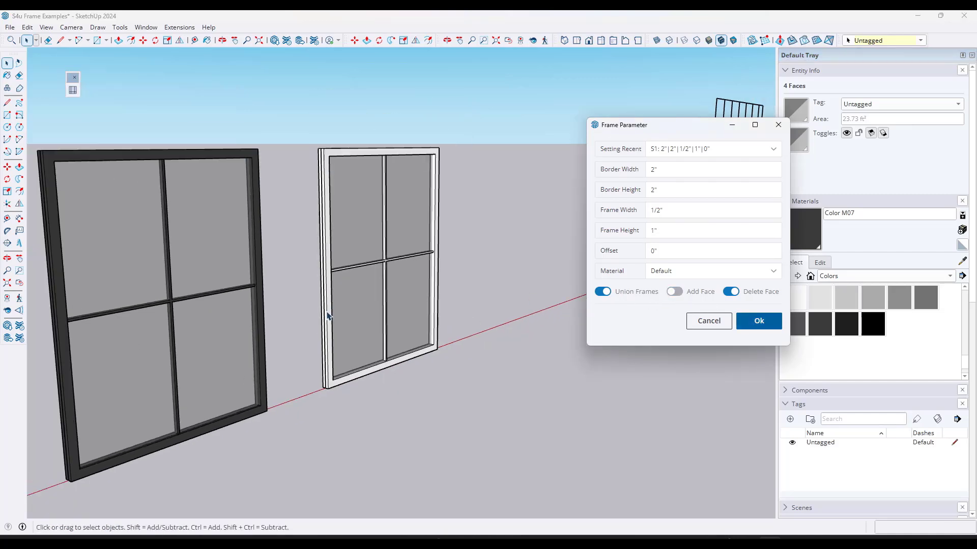
# Try moving the new frame group about 5' 5 11/16" away from its source faces and inspect its openings.
pyautogui.click(328, 300)
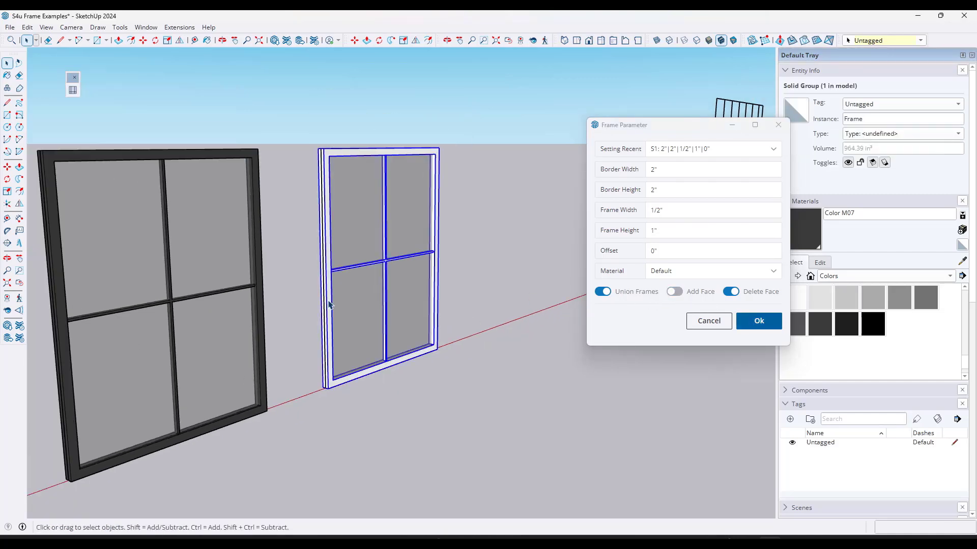
pyautogui.press('m')
pyautogui.click(327, 300)
pyautogui.click(464, 269)
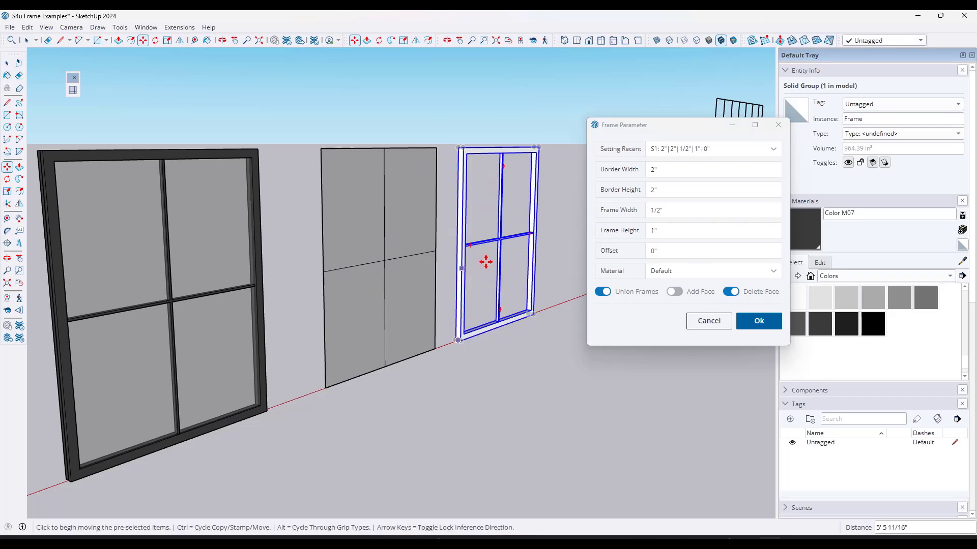
pyautogui.scroll(4, 524, 232)
pyautogui.moveTo(521, 231); pyautogui.dragTo(504, 226, button='middle')
pyautogui.scroll(-5, 505, 227)
pyautogui.scroll(8, 499, 187)
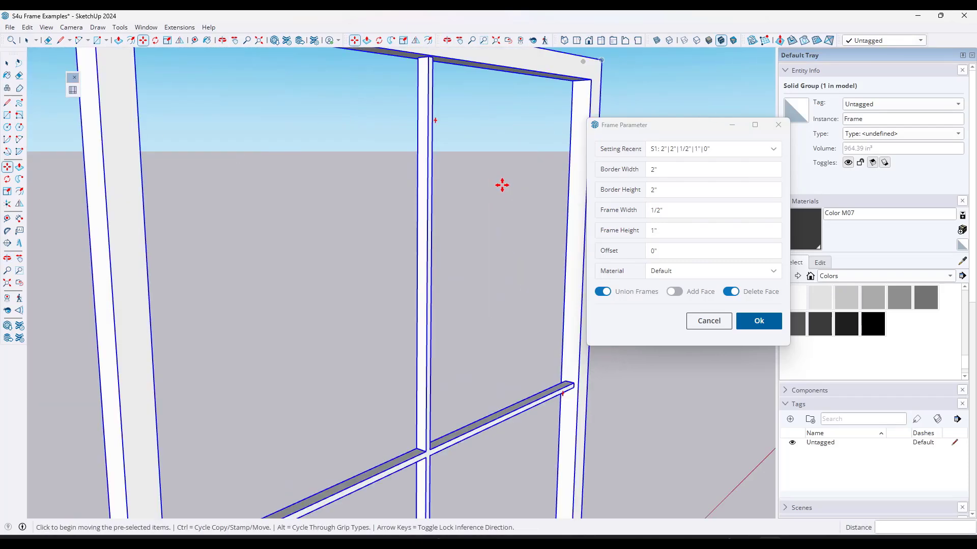
pyautogui.scroll(-6, 502, 185)
pyautogui.press('space')
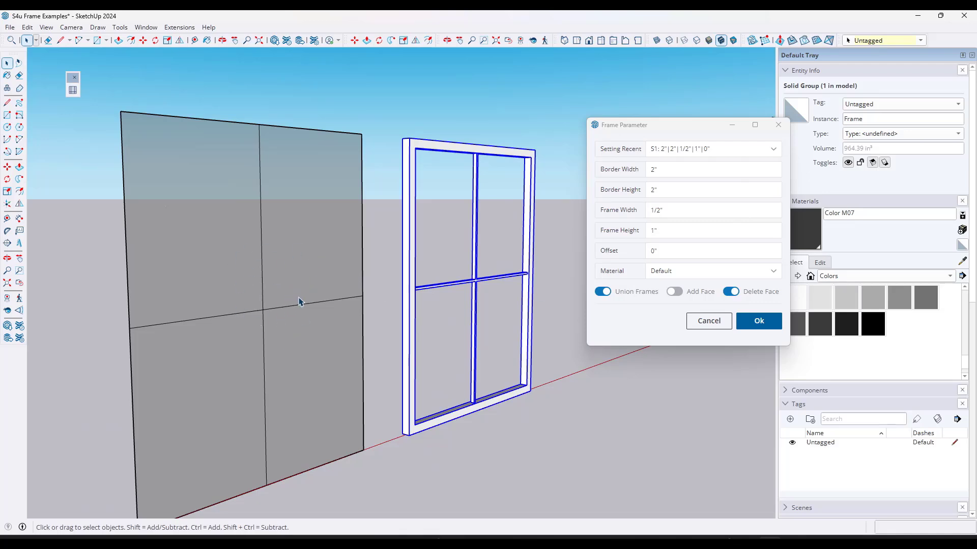
pyautogui.scroll(-5, 290, 303)
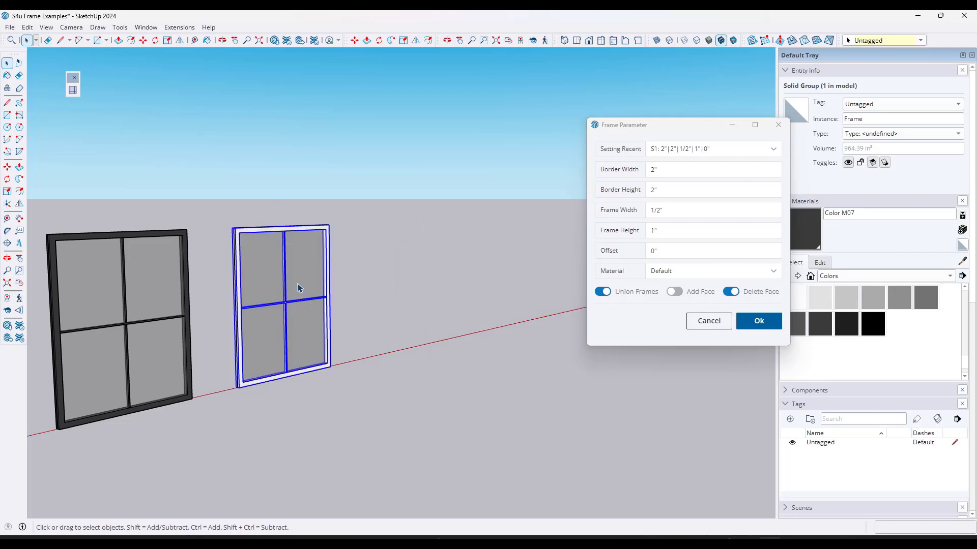
# Move all the source faces and edges out of the white frame, placing them beside it along the red axis.
pyautogui.click(299, 288)
pyautogui.press('m')
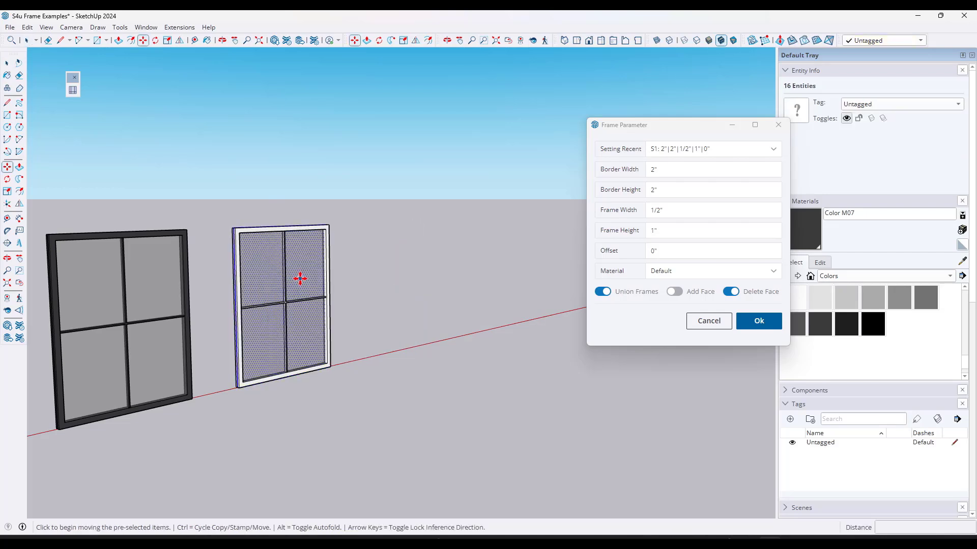
pyautogui.click(300, 278)
pyautogui.click(440, 265)
pyautogui.press('space')
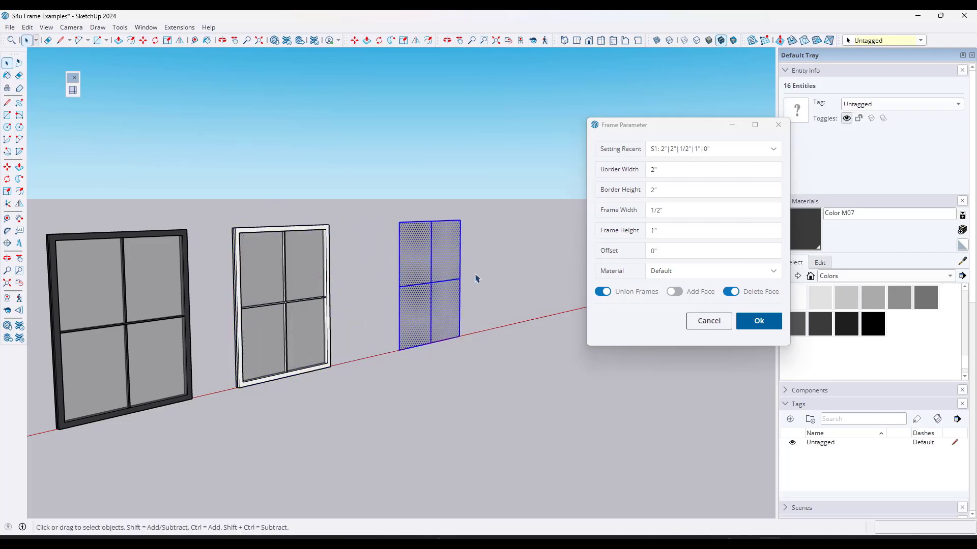
# Delete the four faces of the moved rectangle, keeping only its edges.
pyautogui.scroll(3, 475, 278)
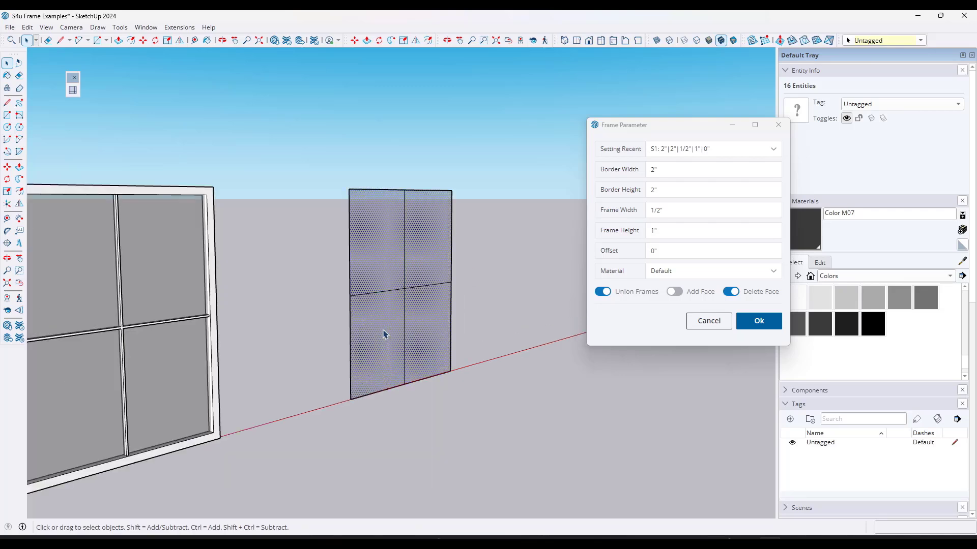
pyautogui.click(402, 325)
pyautogui.scroll(5, 475, 246)
pyautogui.scroll(-4, 430, 240)
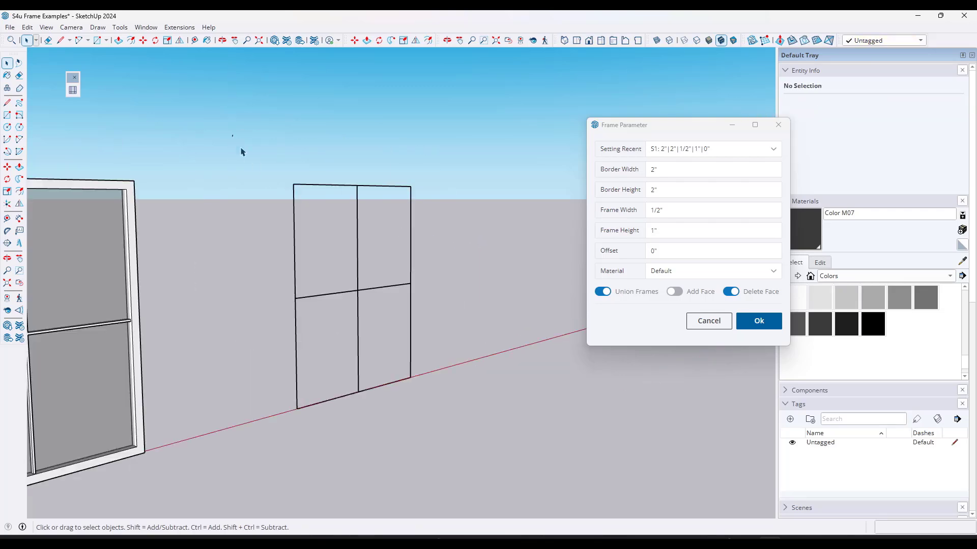
# Generate a frame from the rectangle's bare edges with the current settings, inspect it, and close the frame parameters.
pyautogui.moveTo(273, 198); pyautogui.dragTo(486, 460)
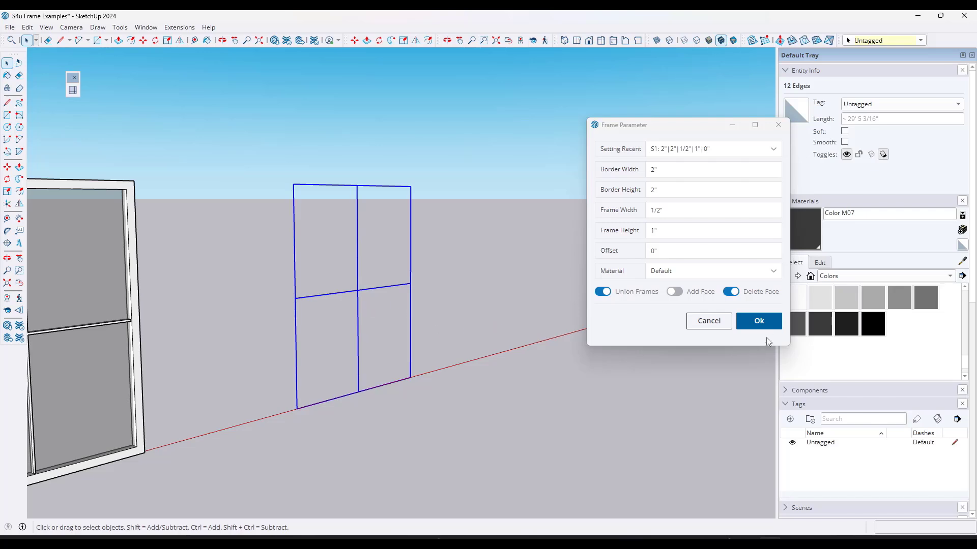
pyautogui.click(759, 321)
pyautogui.moveTo(295, 310); pyautogui.dragTo(350, 345, button='middle')
pyautogui.scroll(6, 349, 345)
pyautogui.scroll(-3, 349, 324)
pyautogui.scroll(1, 391, 322)
pyautogui.scroll(1, 392, 324)
pyautogui.scroll(1, 396, 264)
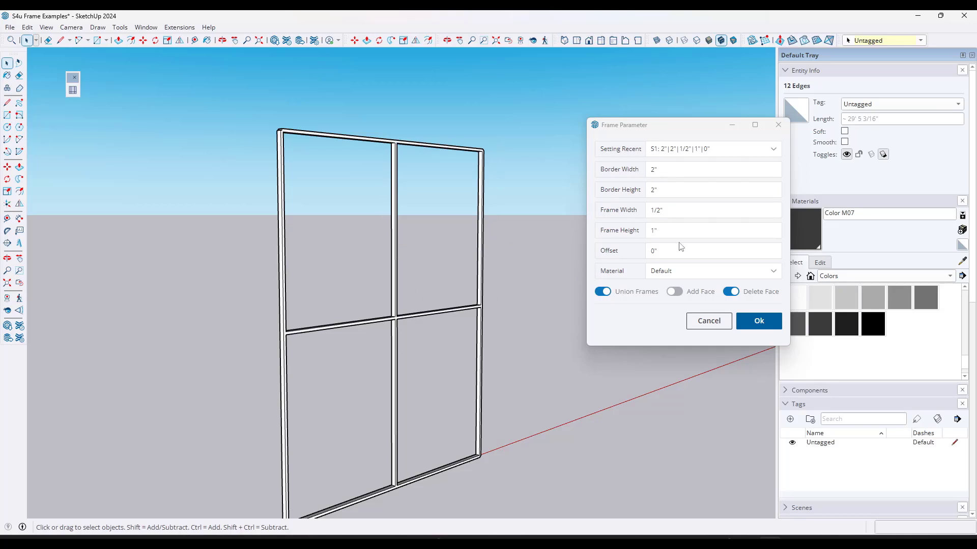
pyautogui.click(709, 321)
# Select all edges of the vertical stud wall layout and open the frame parameters for them.
pyautogui.scroll(-4, 255, 333)
pyautogui.scroll(-2, 383, 287)
pyautogui.scroll(4, 615, 240)
pyautogui.scroll(3, 534, 244)
pyautogui.scroll(-4, 515, 327)
pyautogui.scroll(3, 518, 330)
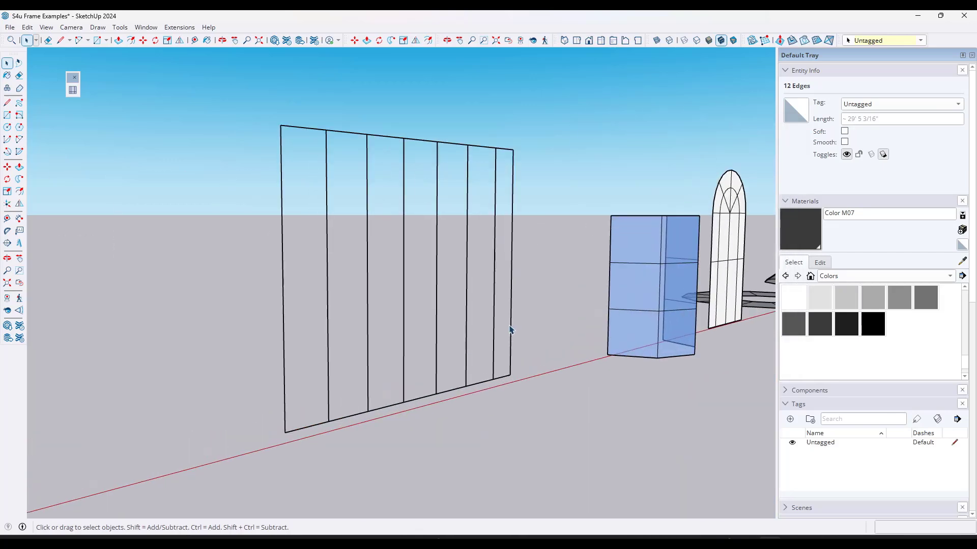
pyautogui.moveTo(509, 324); pyautogui.dragTo(497, 325, button='middle')
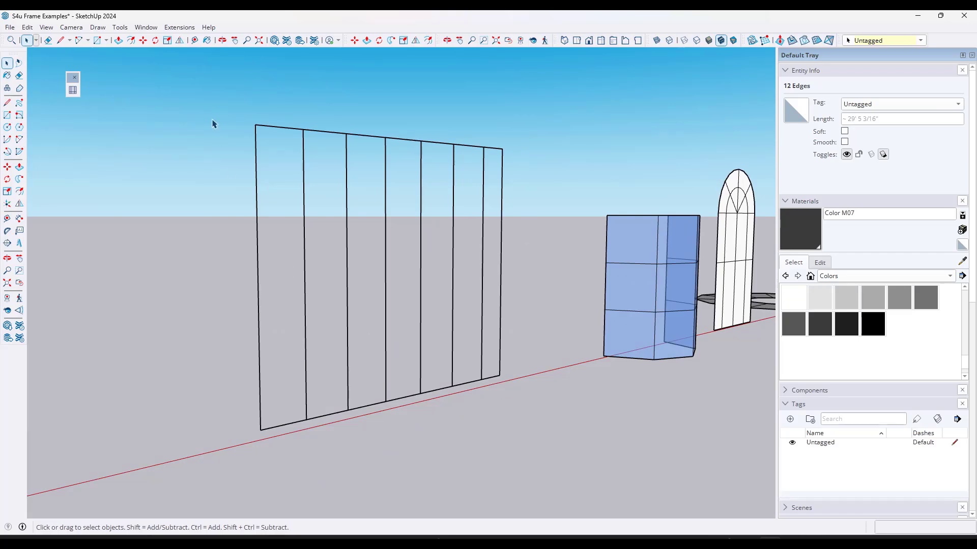
pyautogui.moveTo(210, 80); pyautogui.dragTo(575, 465)
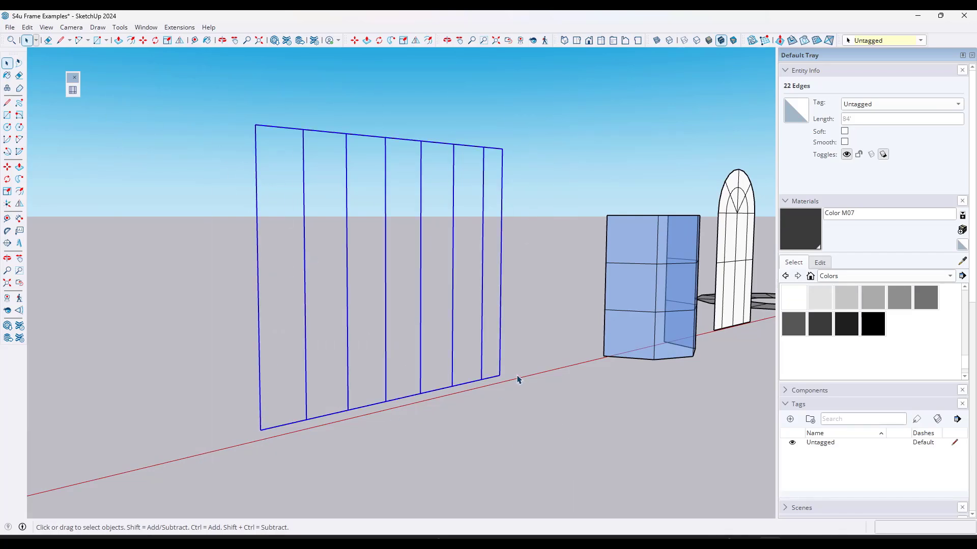
pyautogui.click(73, 90)
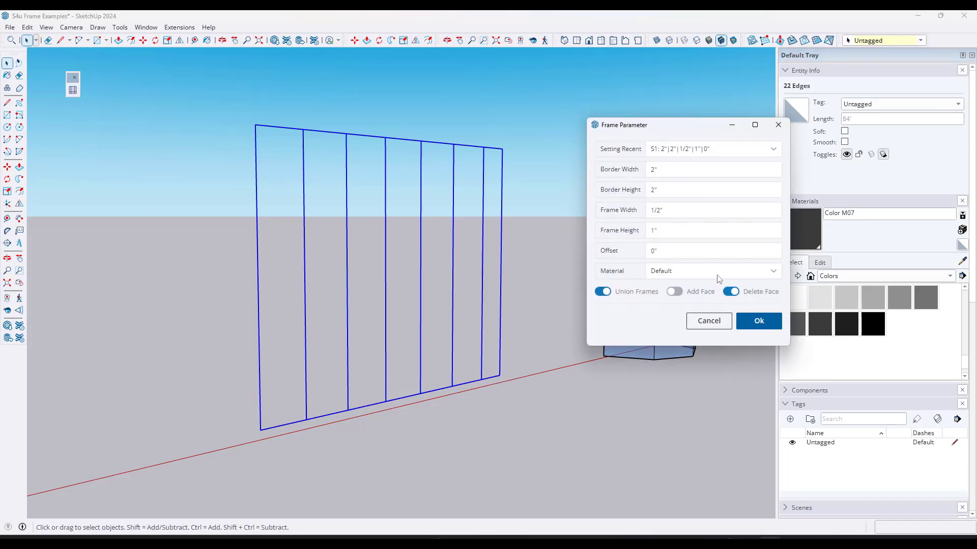
# Set Frame Width to 1.5 and Frame Height to 5.5, turn Union Frames off, and generate the stud wall.
pyautogui.moveTo(681, 212); pyautogui.dragTo(594, 233)
pyautogui.write('1.5')
pyautogui.press('Tab')
pyautogui.scroll(3, 464, 250)
pyautogui.scroll(-2, 462, 246)
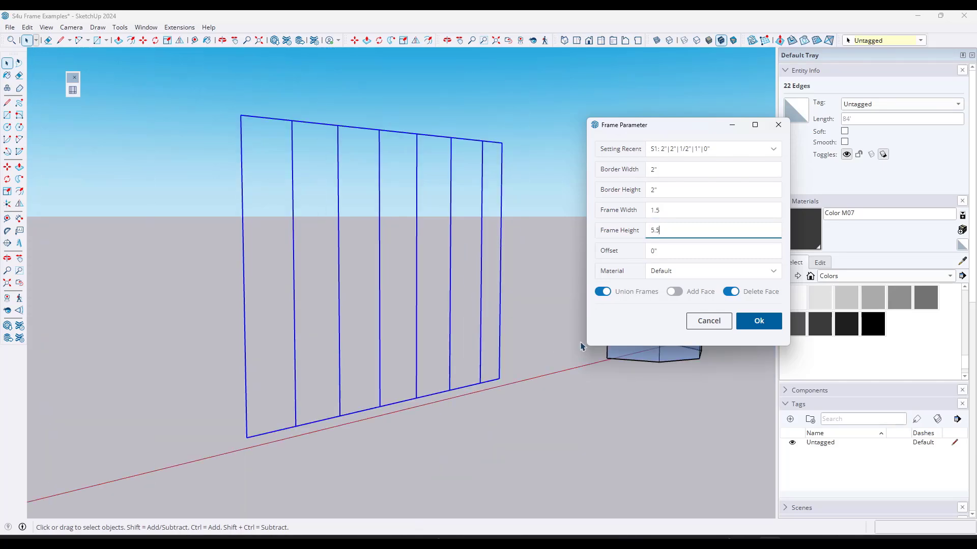
pyautogui.click(603, 291)
pyautogui.moveTo(405, 233); pyautogui.dragTo(407, 229, button='middle')
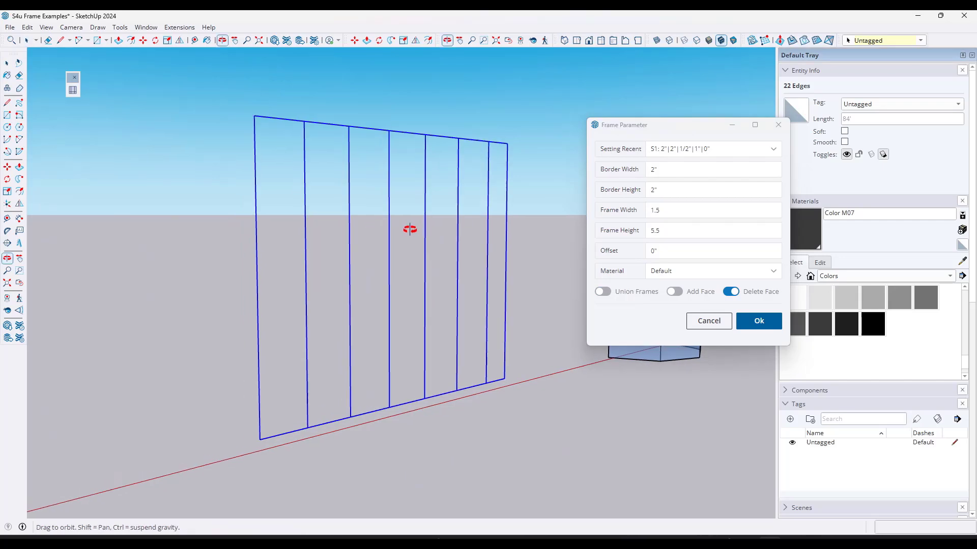
pyautogui.click(777, 322)
# Select the third stud on its own and examine how the studs and plates overlap at the wall's corners.
pyautogui.moveTo(410, 263); pyautogui.dragTo(316, 268, button='middle')
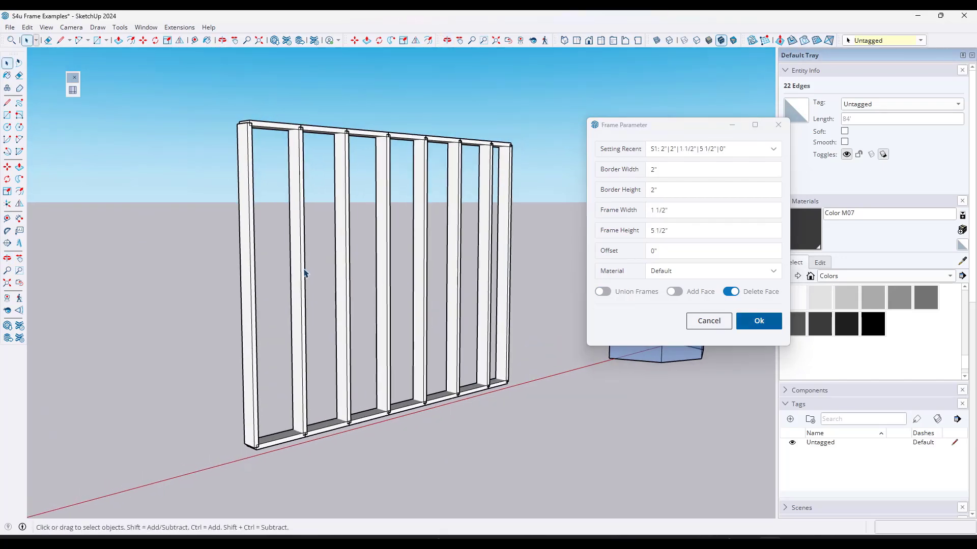
pyautogui.click(342, 300)
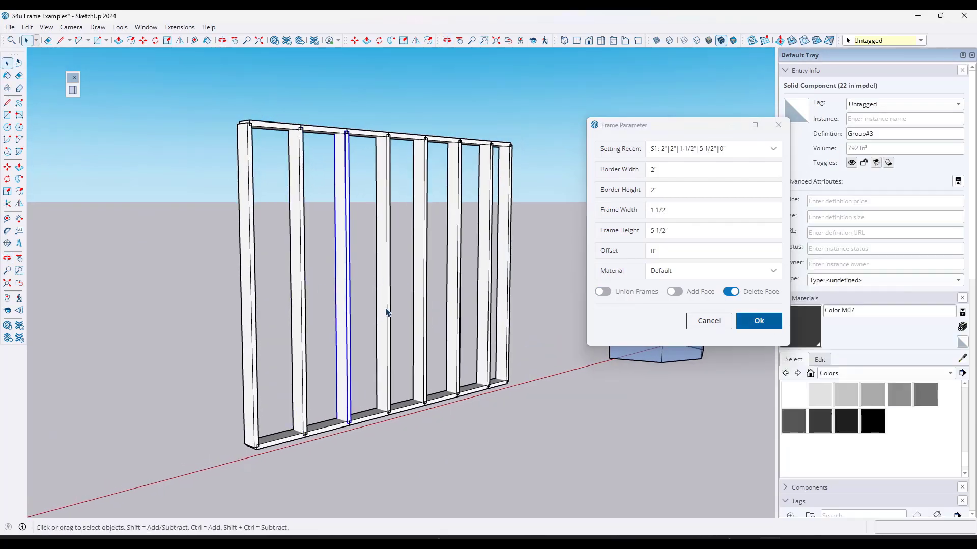
pyautogui.moveTo(445, 279)
pyautogui.mouseDown(button='middle')
pyautogui.moveTo(235, 280)
pyautogui.moveTo(464, 279)
pyautogui.mouseUp(button='middle')
pyautogui.scroll(2, 255, 124)
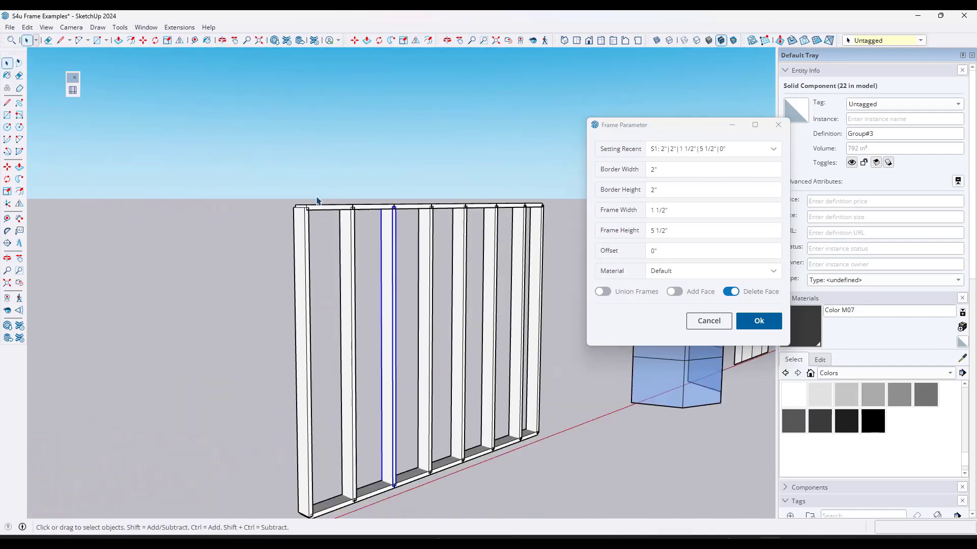
pyautogui.scroll(8, 308, 511)
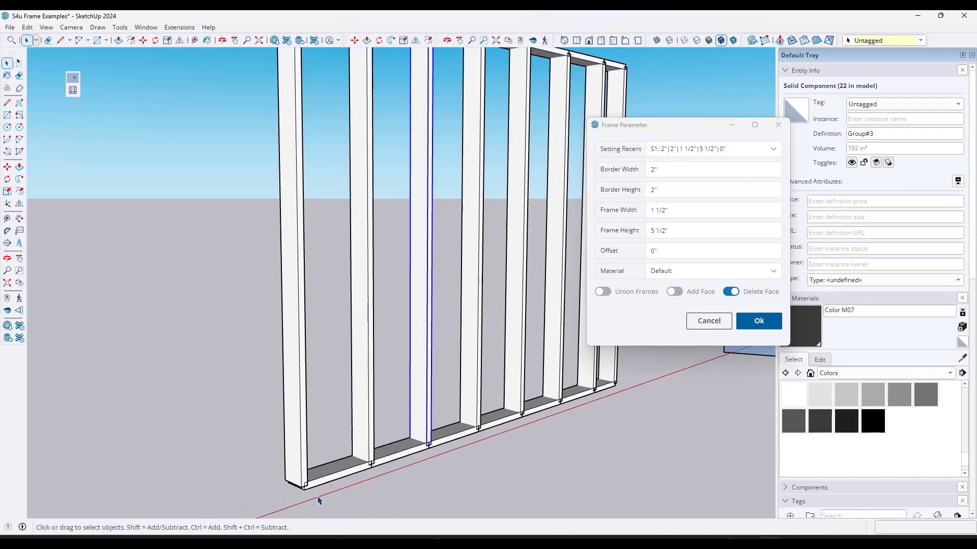
pyautogui.scroll(2, 305, 487)
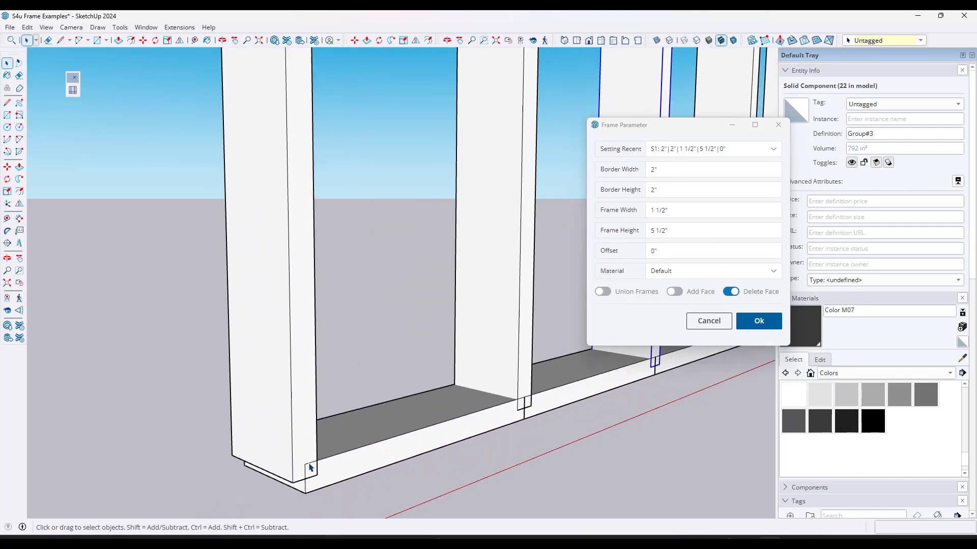
pyautogui.scroll(-10, 370, 441)
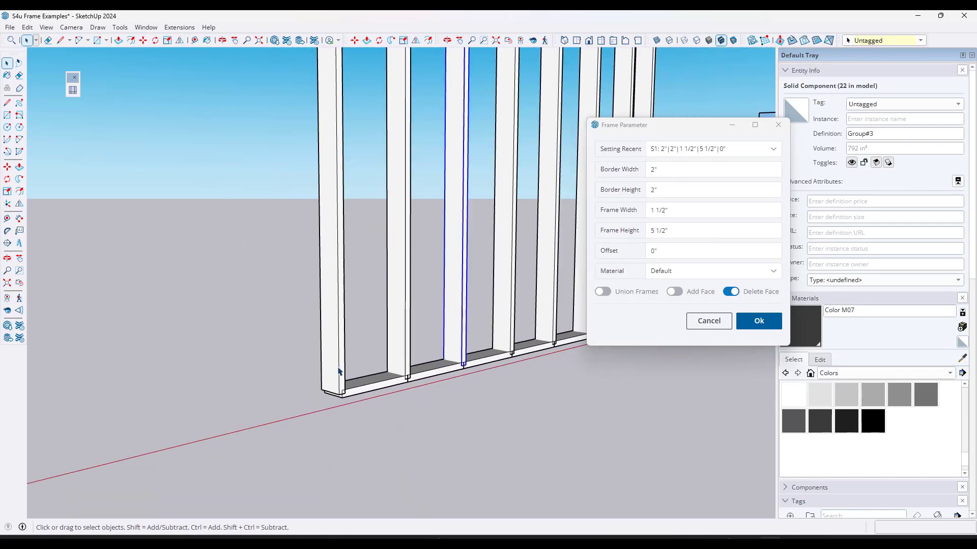
pyautogui.scroll(1, 473, 239)
pyautogui.scroll(-2, 388, 232)
pyautogui.keyDown('shift'); pyautogui.moveTo(495, 187); pyautogui.dragTo(410, 224, button='middle'); pyautogui.keyUp('shift')
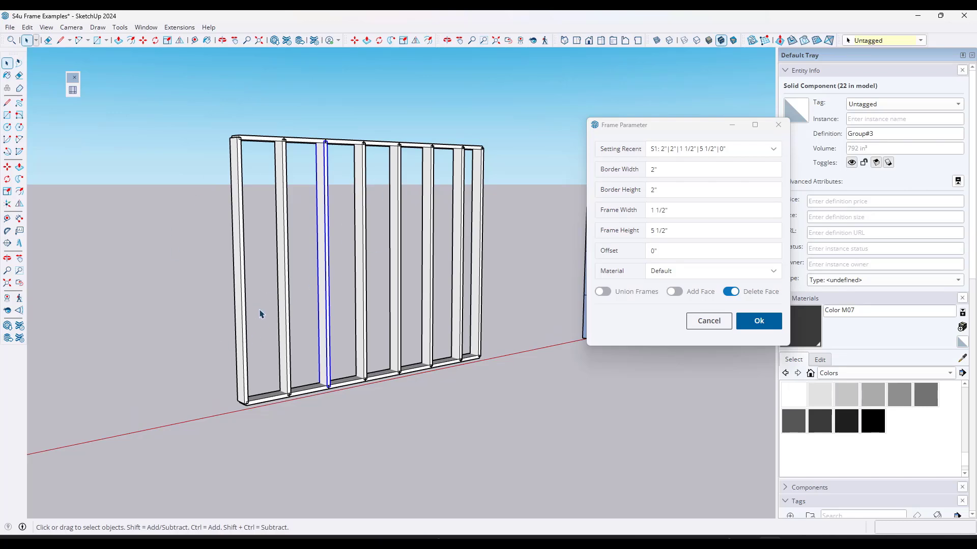
# Select the whole blue bay window surface and generate its frame with Union Frames and Add Face turned on.
pyautogui.scroll(-4, 292, 279)
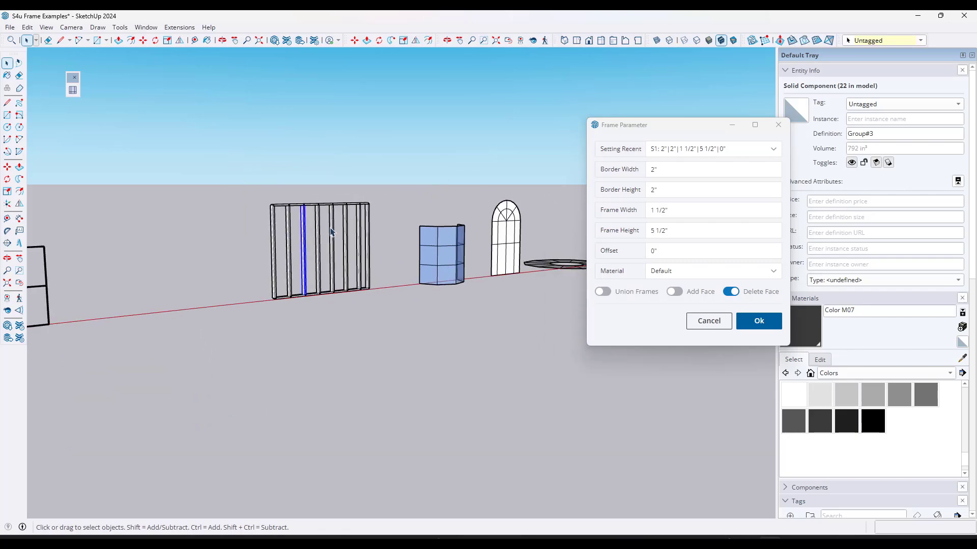
pyautogui.scroll(6, 488, 264)
pyautogui.moveTo(400, 259); pyautogui.dragTo(236, 144, button='middle')
pyautogui.moveTo(236, 144); pyautogui.dragTo(464, 404)
pyautogui.moveTo(396, 322); pyautogui.dragTo(501, 321, button='middle')
pyautogui.scroll(4, 375, 239)
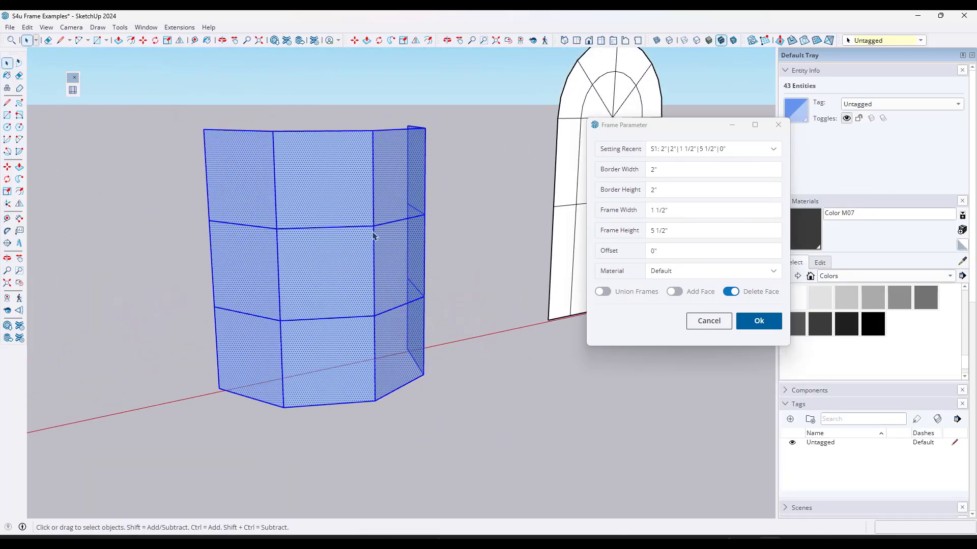
pyautogui.click(602, 291)
pyautogui.click(674, 292)
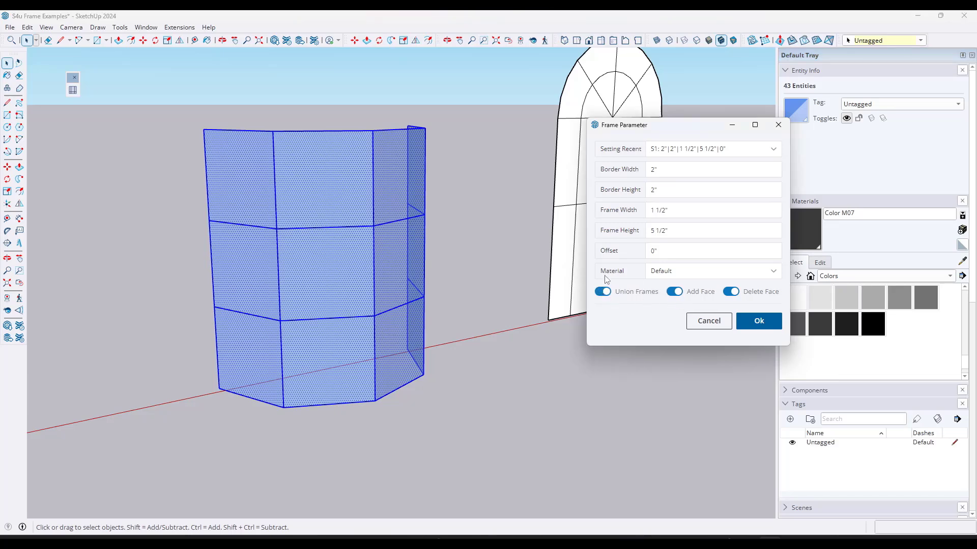
pyautogui.moveTo(502, 273); pyautogui.dragTo(293, 272, button='middle')
pyautogui.click(760, 322)
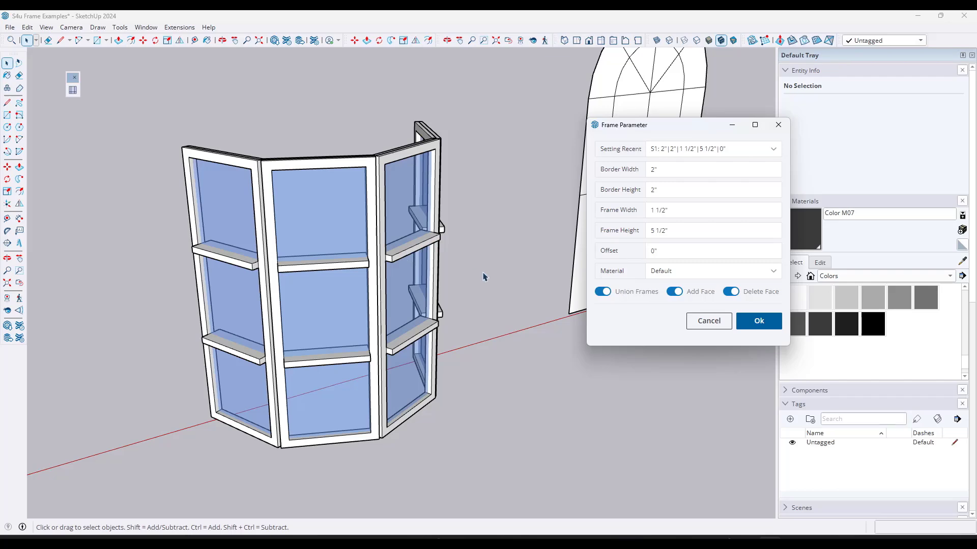
# Undo the bay window frame and regenerate it from the whole surface with the recent setting 2" | 2" | 1/2" | 1" | 0".
pyautogui.click(464, 288)
pyautogui.hotkey('ctrl', 'z')
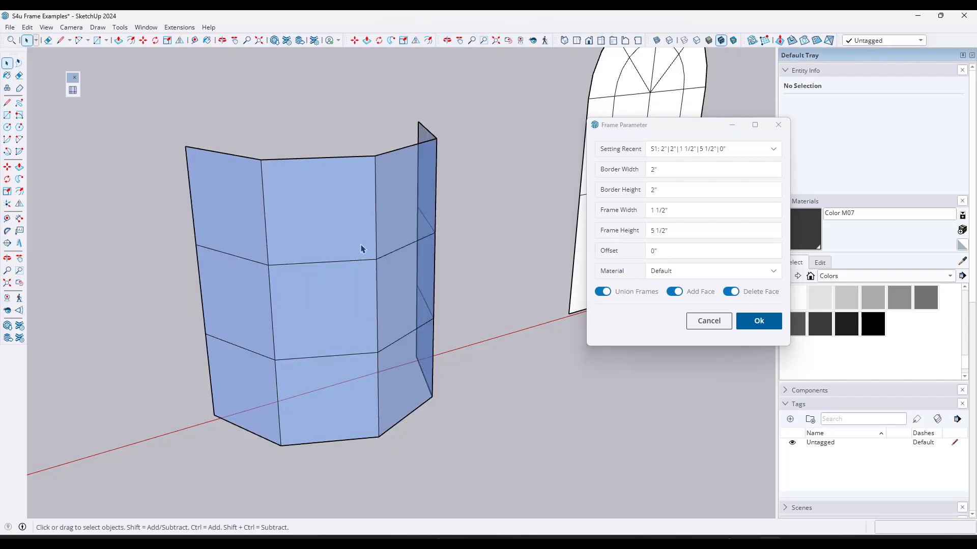
pyautogui.tripleClick(356, 243)
pyautogui.click(668, 150)
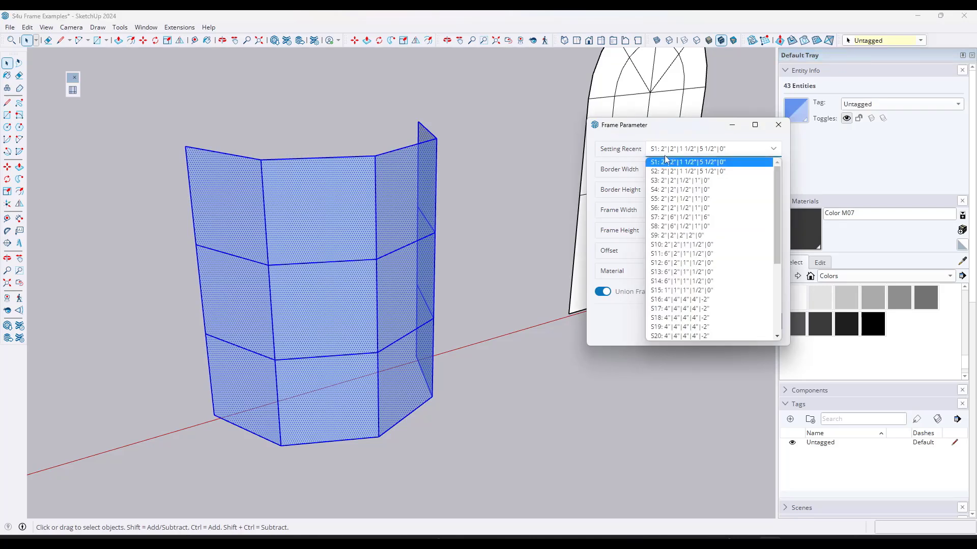
pyautogui.click(678, 180)
pyautogui.click(758, 320)
pyautogui.moveTo(368, 254); pyautogui.dragTo(319, 208, button='middle')
pyautogui.scroll(3, 291, 167)
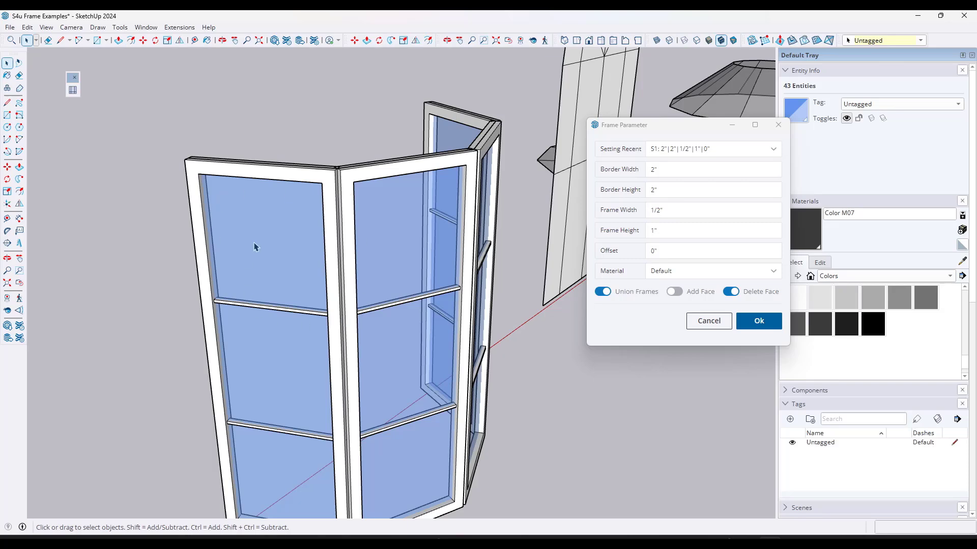
pyautogui.scroll(-3, 325, 262)
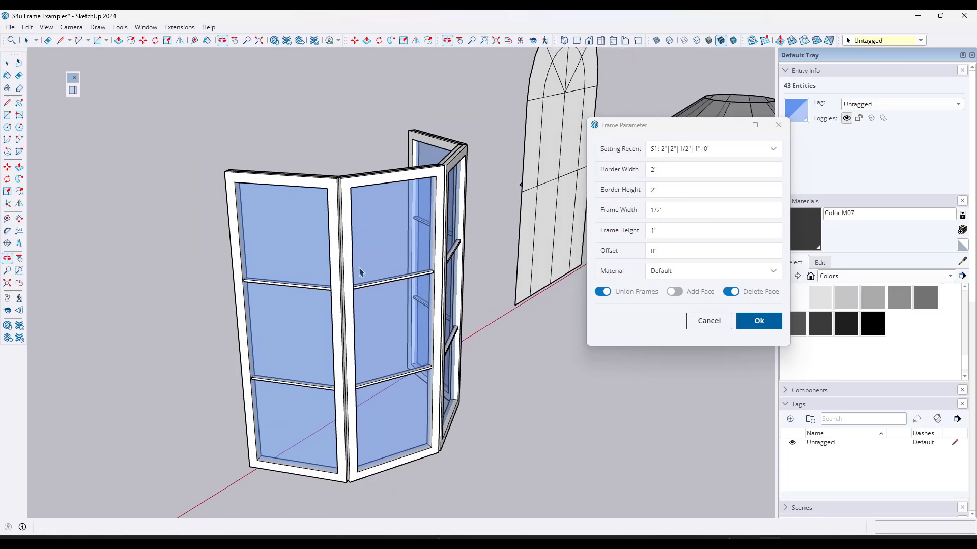
# Undo the thin-barred bay window frame and smooth the vertical edge between the two adjoining top-row panels.
pyautogui.hotkey('ctrl', 'z')
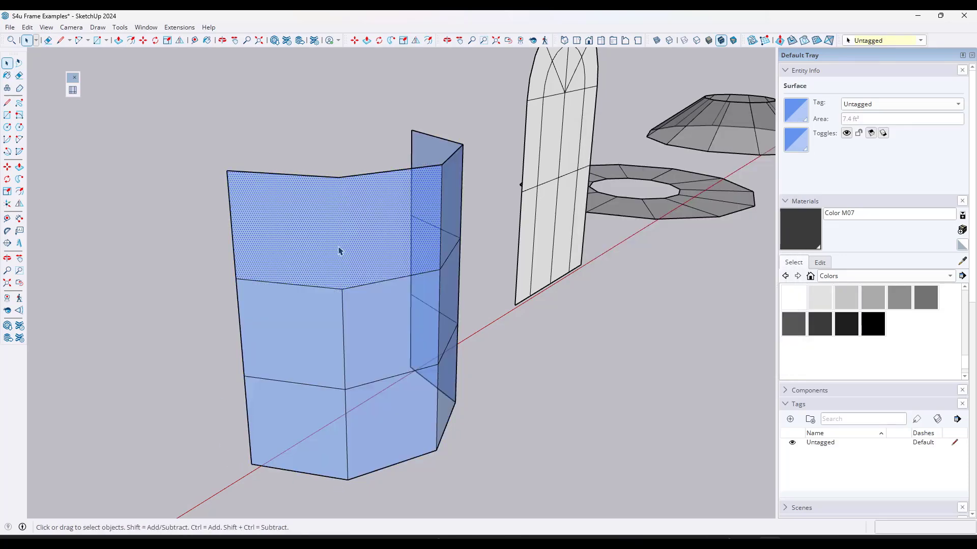
pyautogui.moveTo(340, 250); pyautogui.dragTo(353, 270, button='middle')
pyautogui.scroll(1, 342, 264)
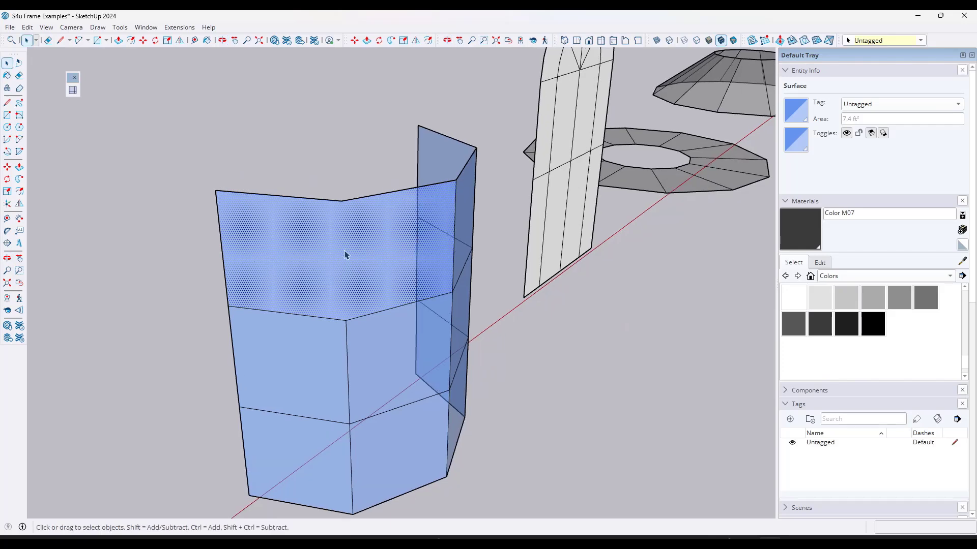
pyautogui.click(344, 254)
pyautogui.click(844, 142)
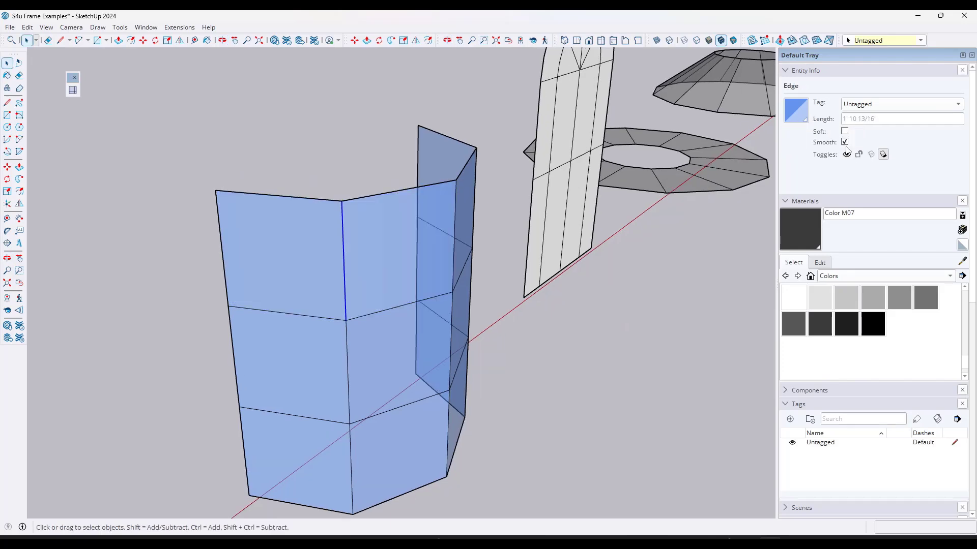
# Select the smoothed two-panel surface in the bay window's top row and generate its frame with the existing settings.
pyautogui.moveTo(370, 267); pyautogui.dragTo(315, 224, button='middle')
pyautogui.click(397, 266)
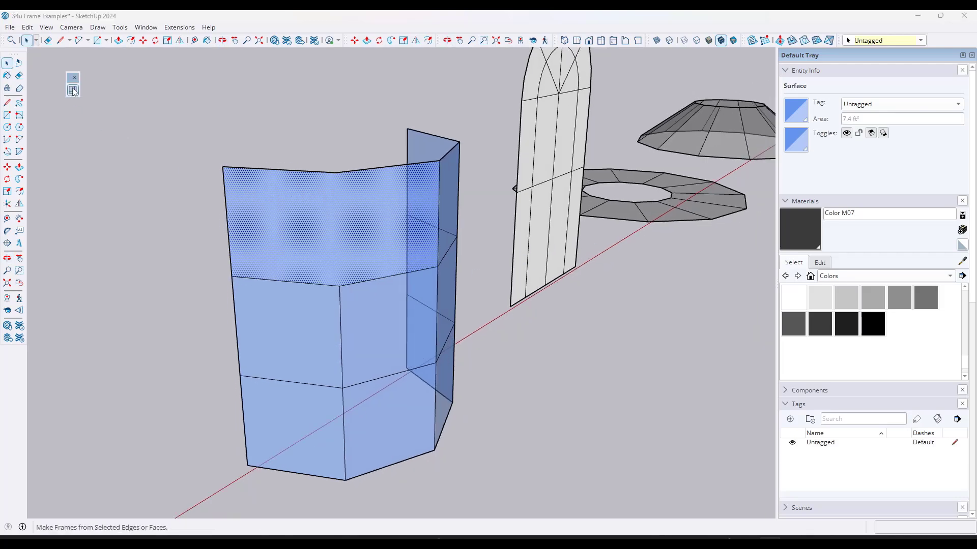
pyautogui.click(71, 92)
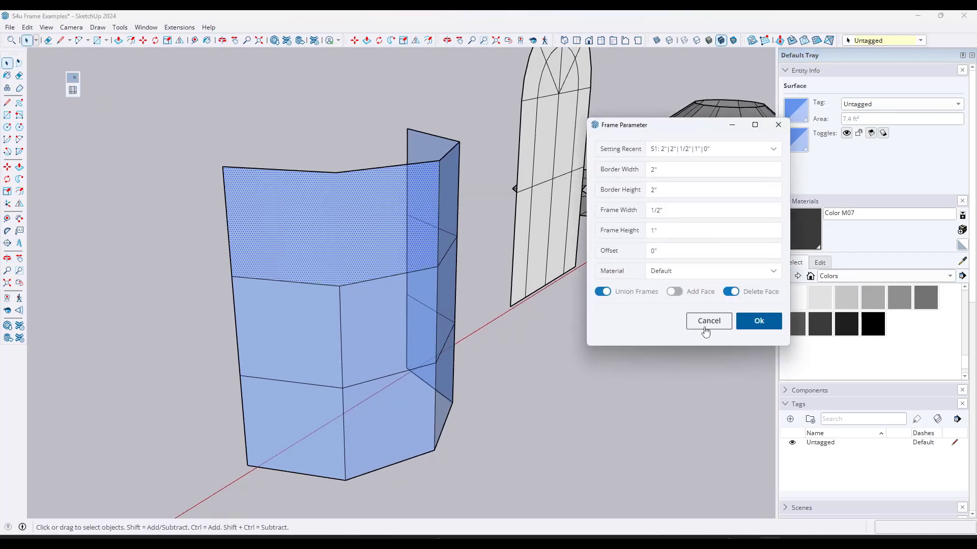
pyautogui.click(753, 323)
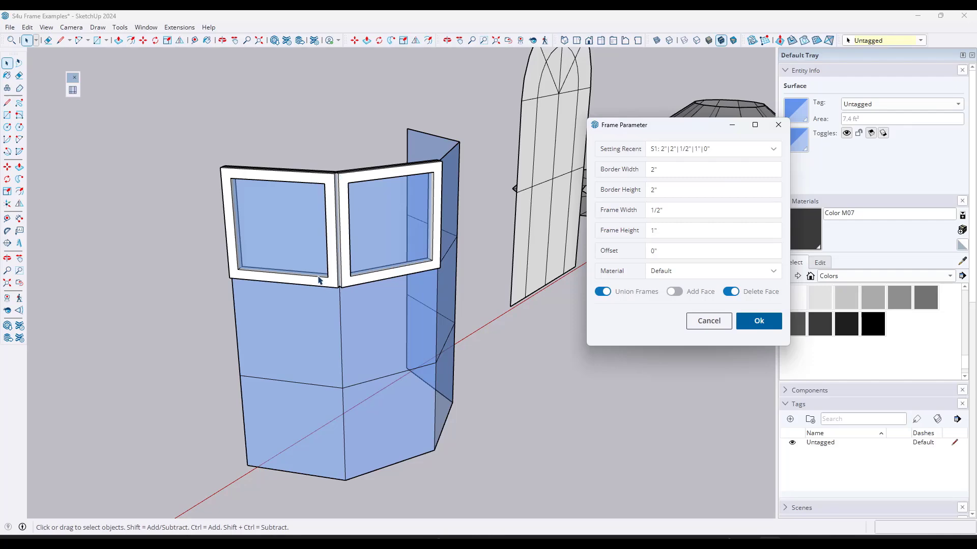
# Look over the whole row of example models, including the framed and unframed two-panel layouts.
pyautogui.scroll(-3, 378, 326)
pyautogui.moveTo(433, 329); pyautogui.dragTo(379, 324, button='middle')
pyautogui.scroll(-3, 308, 306)
pyautogui.scroll(2, 312, 318)
pyautogui.scroll(-10, 356, 304)
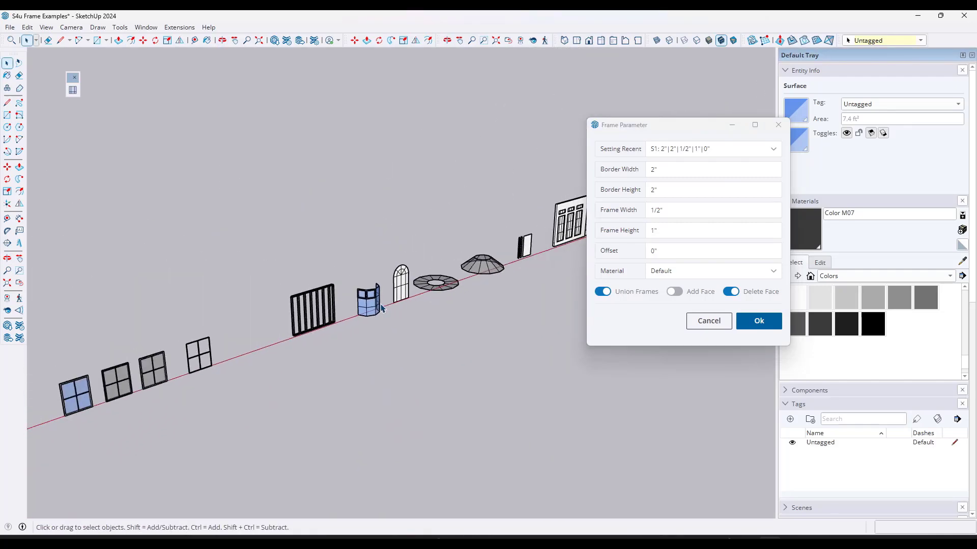
pyautogui.scroll(3, 363, 301)
pyautogui.scroll(-3, 387, 309)
pyautogui.scroll(5, 183, 396)
pyautogui.scroll(5, 173, 365)
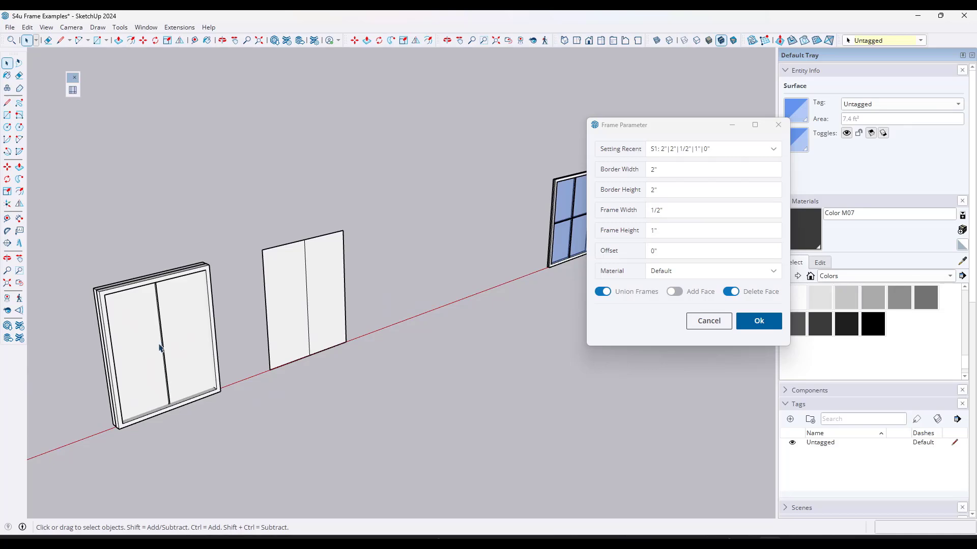
pyautogui.scroll(-6, 56, 388)
pyautogui.scroll(3, 318, 284)
pyautogui.scroll(3, 443, 265)
pyautogui.scroll(2, 444, 263)
# Select the whole arched window layout, generate its frame with Add Face turned on, and select the resulting group.
pyautogui.moveTo(444, 263); pyautogui.dragTo(206, 285, button='middle')
pyautogui.moveTo(240, 136); pyautogui.dragTo(344, 330)
pyautogui.scroll(2, 262, 172)
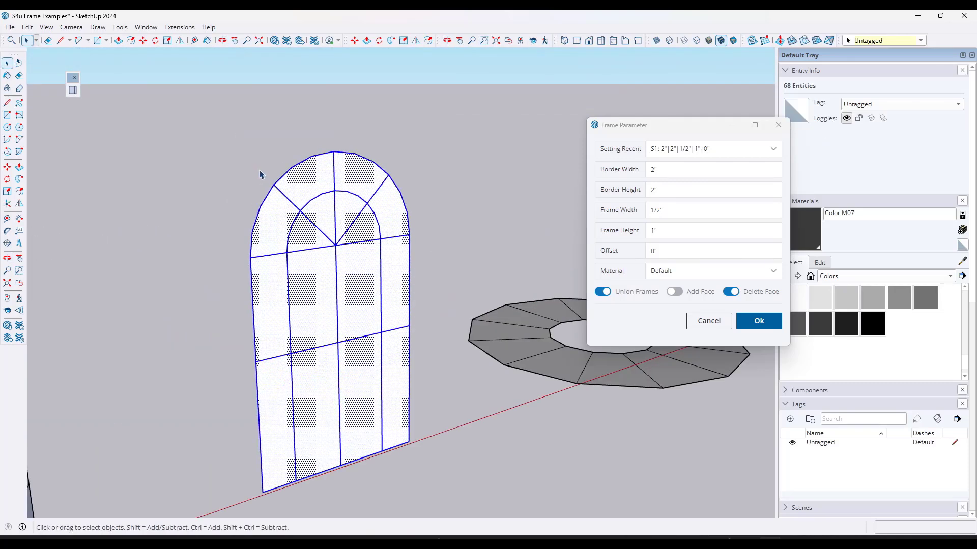
pyautogui.scroll(-1, 311, 171)
pyautogui.scroll(1, 298, 289)
pyautogui.scroll(1, 298, 234)
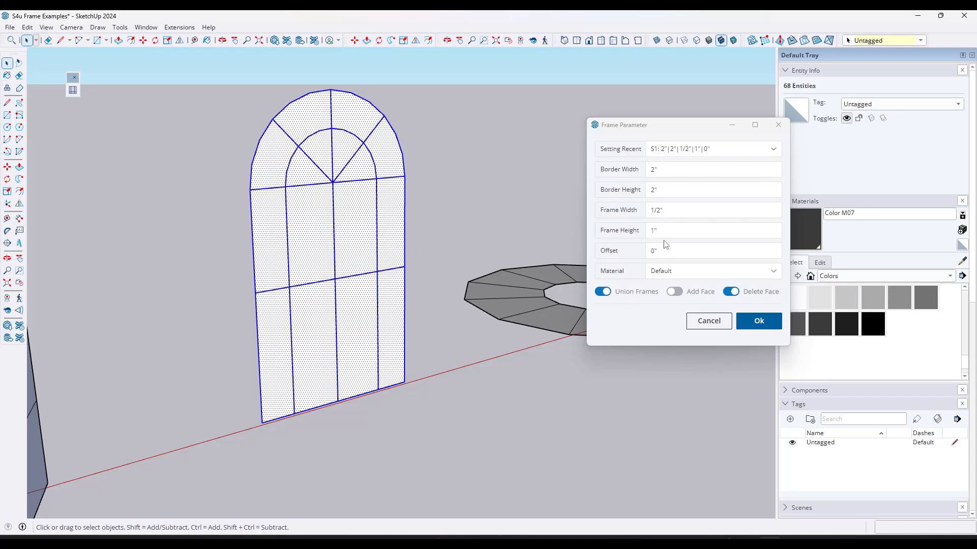
pyautogui.click(674, 291)
pyautogui.click(758, 321)
pyautogui.click(310, 125)
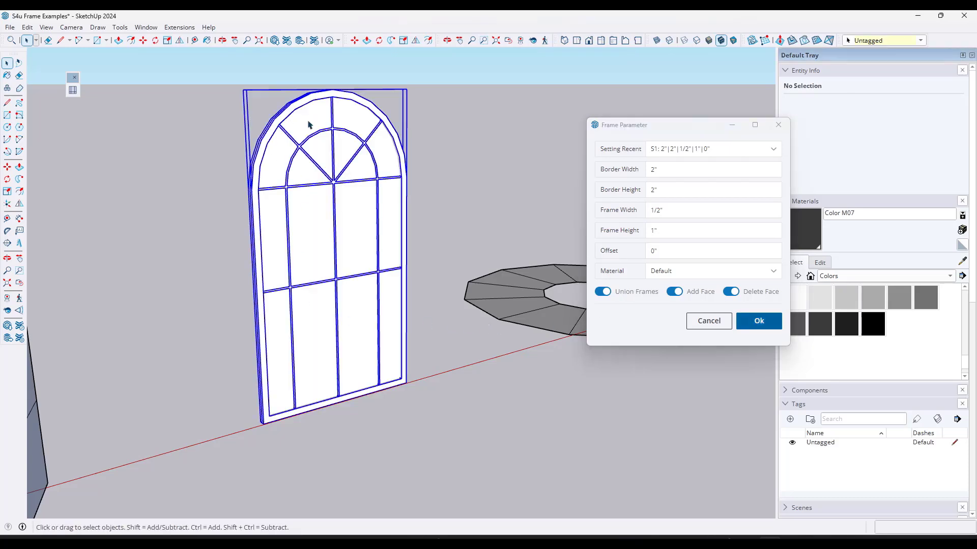
pyautogui.moveTo(343, 148); pyautogui.dragTo(345, 151, button='middle')
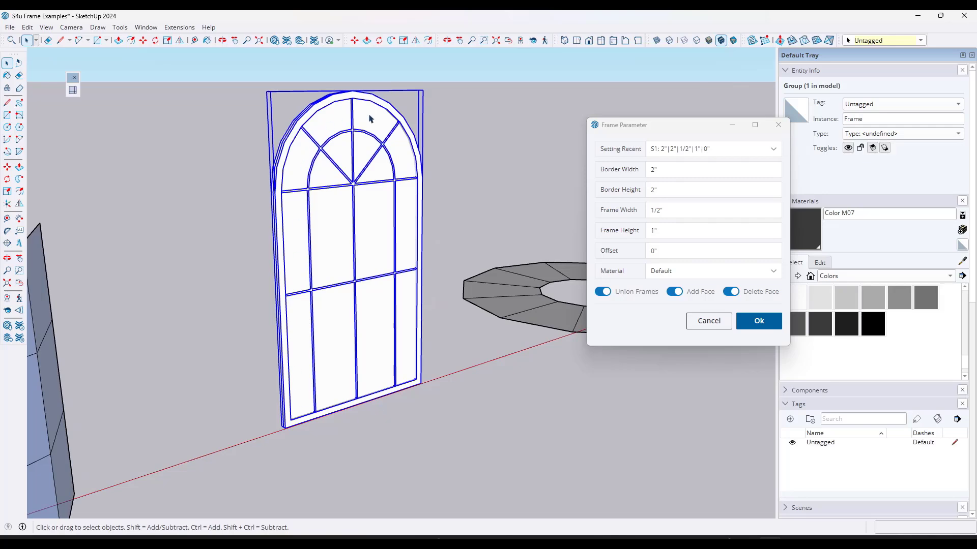
# Select all faces and edges of the flat ring beside the arched window and generate its frame with the same settings.
pyautogui.scroll(-3, 149, 225)
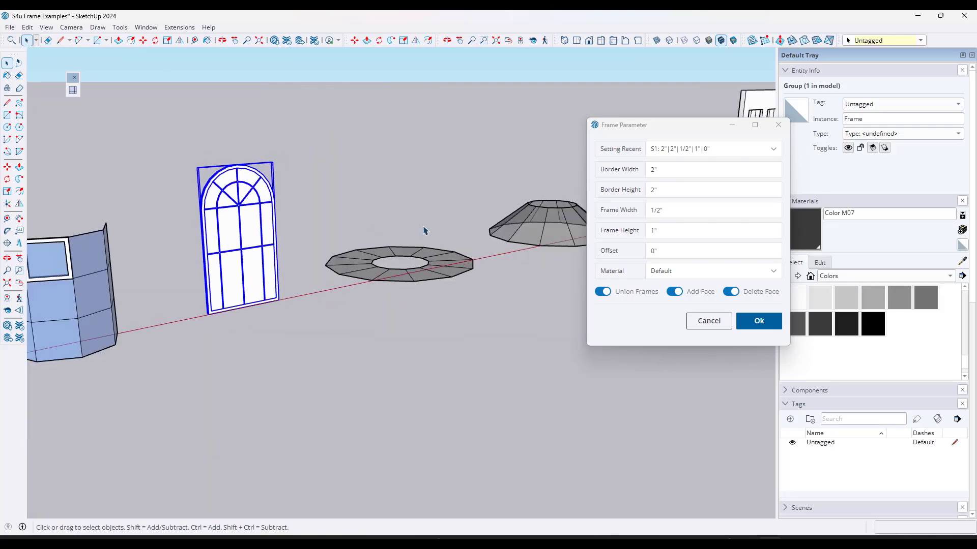
pyautogui.moveTo(426, 232); pyautogui.dragTo(375, 343, button='middle')
pyautogui.scroll(1, 375, 336)
pyautogui.moveTo(251, 222); pyautogui.dragTo(509, 402)
pyautogui.click(734, 328)
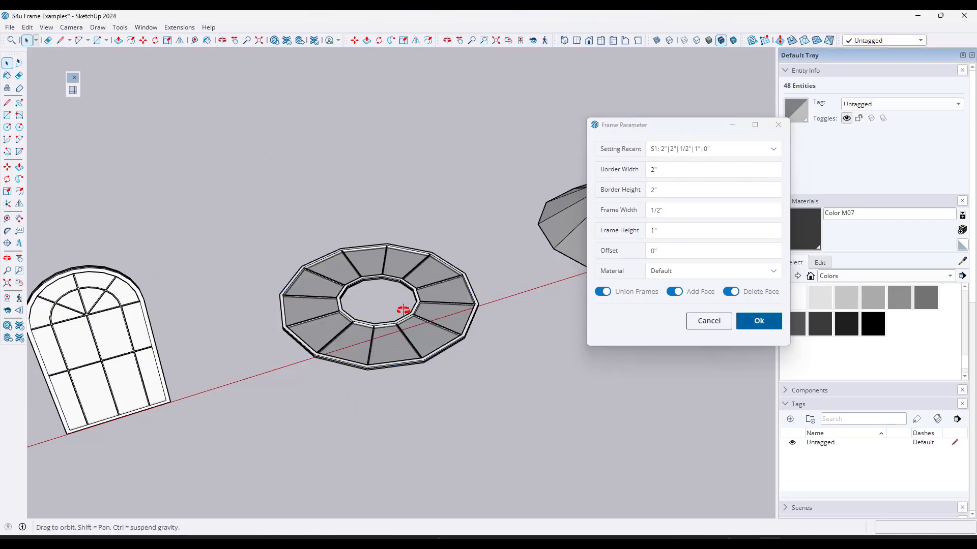
pyautogui.moveTo(402, 316); pyautogui.dragTo(385, 353, button='middle')
pyautogui.scroll(4, 372, 356)
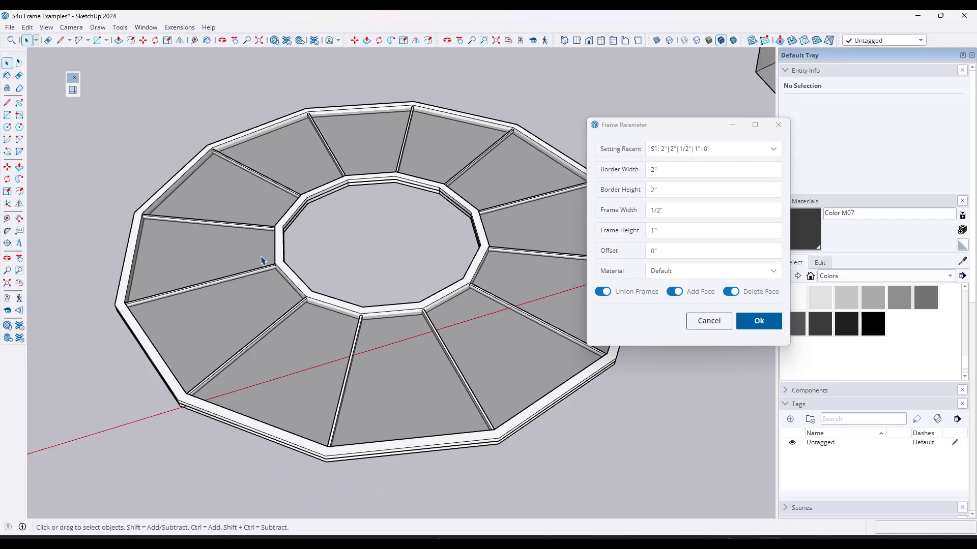
# Select the whole faceted dome surface, generate its frame with the same settings, and close the frame parameters.
pyautogui.scroll(-6, 262, 225)
pyautogui.moveTo(463, 148); pyautogui.dragTo(462, 135, button='middle')
pyautogui.tripleClick(450, 183)
pyautogui.scroll(5, 486, 172)
pyautogui.click(756, 323)
pyautogui.moveTo(356, 239); pyautogui.dragTo(370, 179, button='middle')
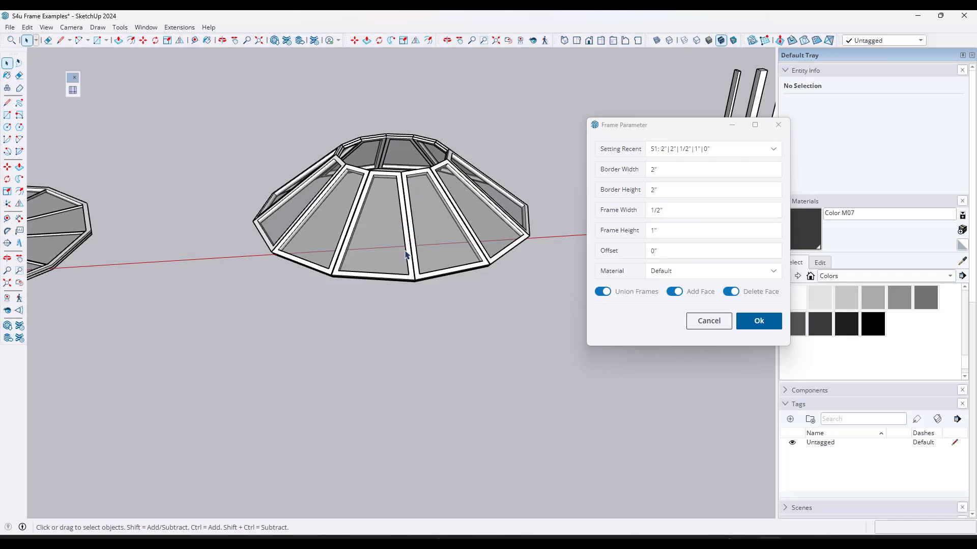
pyautogui.moveTo(389, 261); pyautogui.dragTo(488, 150, button='middle')
pyautogui.click(778, 126)
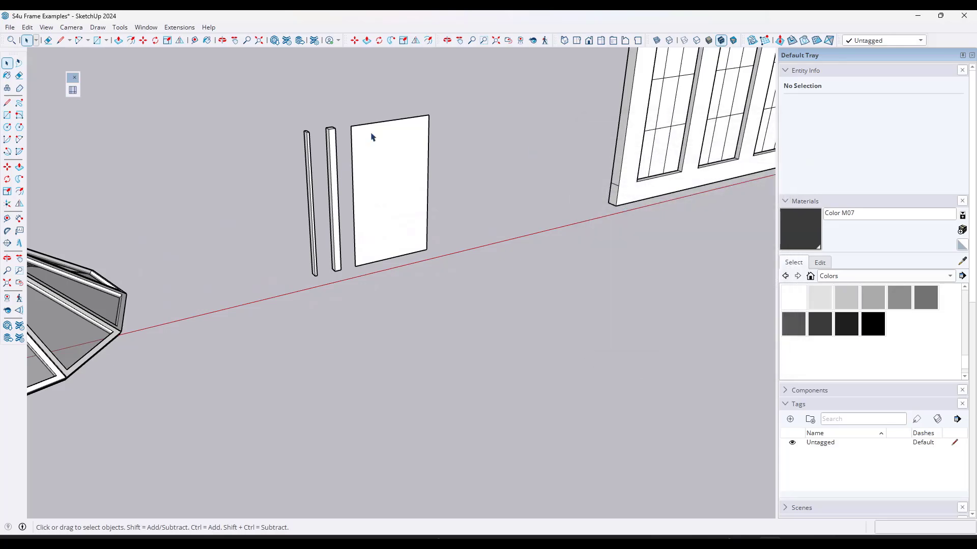
# Move the thicker post component along the red axis by about 5' 8" to the other side of the plain rectangle.
pyautogui.click(369, 169)
pyautogui.moveTo(370, 169); pyautogui.dragTo(342, 181, button='middle')
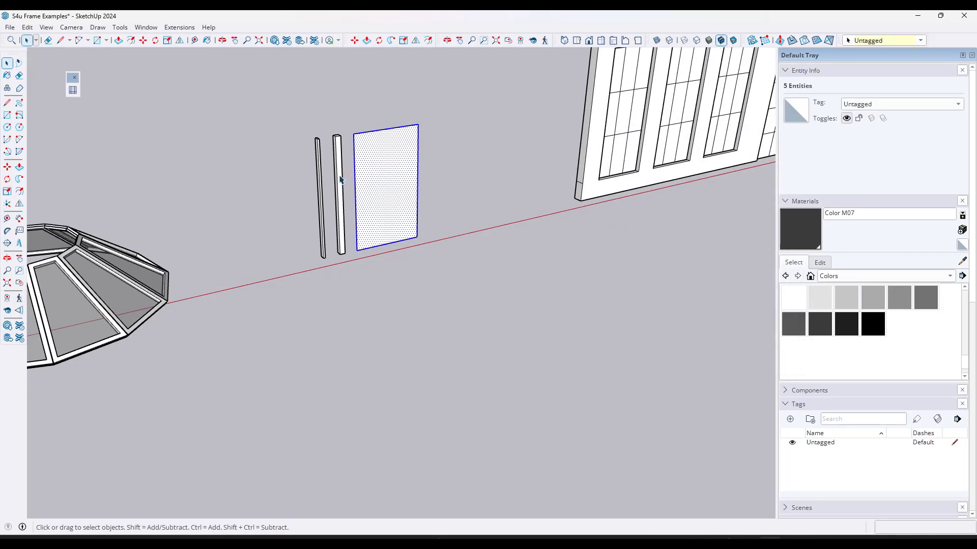
pyautogui.click(340, 180)
pyautogui.click(340, 180)
pyautogui.press('m')
pyautogui.click(338, 174)
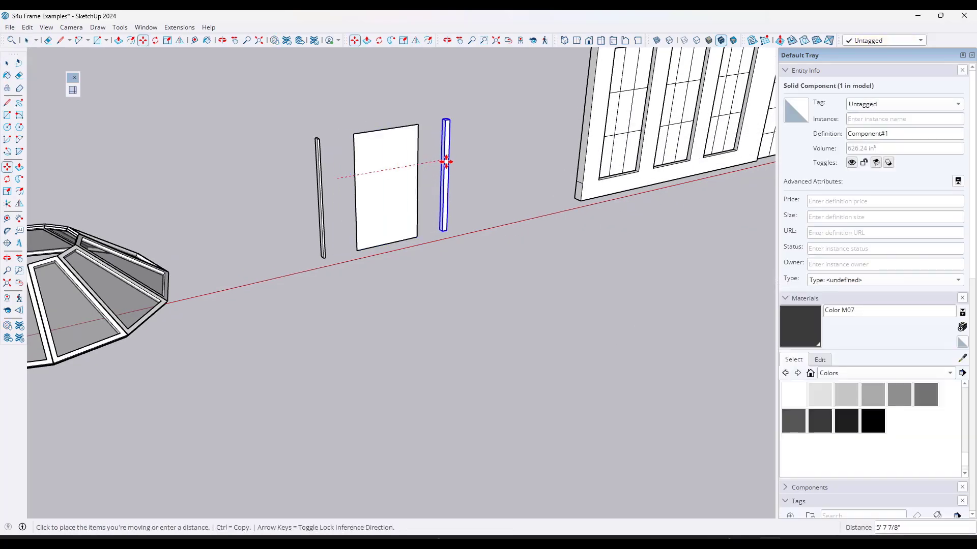
pyautogui.click(447, 163)
pyautogui.press('space')
# Copy the plain rectangle with its edges to the far side of the thicker post.
pyautogui.doubleClick(377, 179)
pyautogui.press('m')
pyautogui.press('ctrl')
pyautogui.click(378, 181)
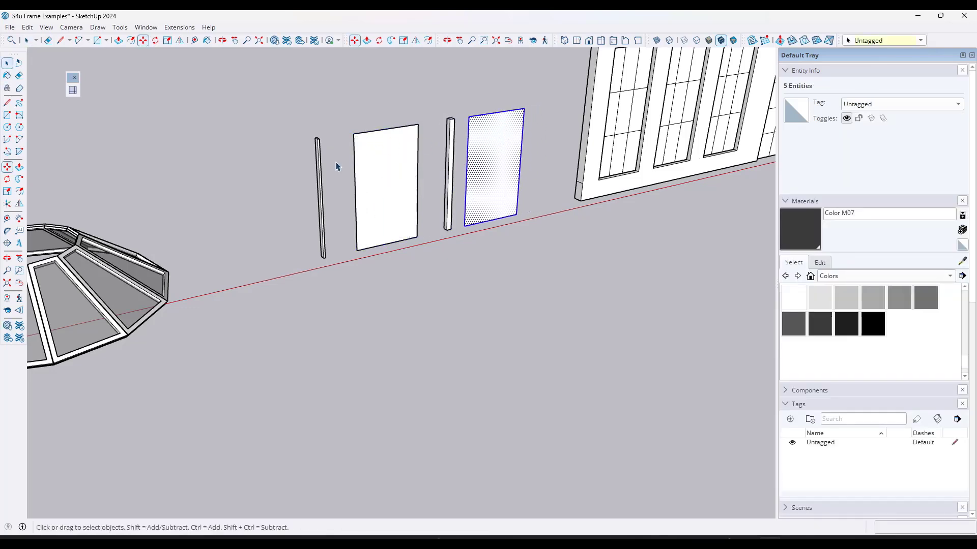
pyautogui.click(483, 157)
pyautogui.press('space')
# Frame the original rectangle using the thin post component as the profile, with Offset 0", and Union Frames, Add Face and Material set to Yes.
pyautogui.scroll(4, 328, 163)
pyautogui.click(308, 143)
pyautogui.moveTo(323, 144)
pyautogui.mouseDown(button='middle')
pyautogui.moveTo(353, 146)
pyautogui.moveTo(323, 145)
pyautogui.mouseUp(button='middle')
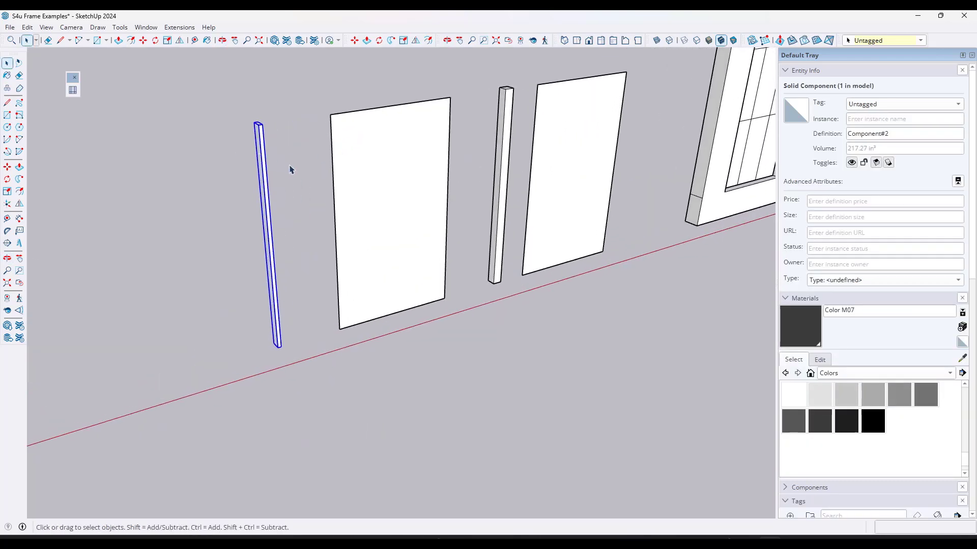
pyautogui.keyDown('shift'); pyautogui.click(376, 177); pyautogui.keyUp('shift')
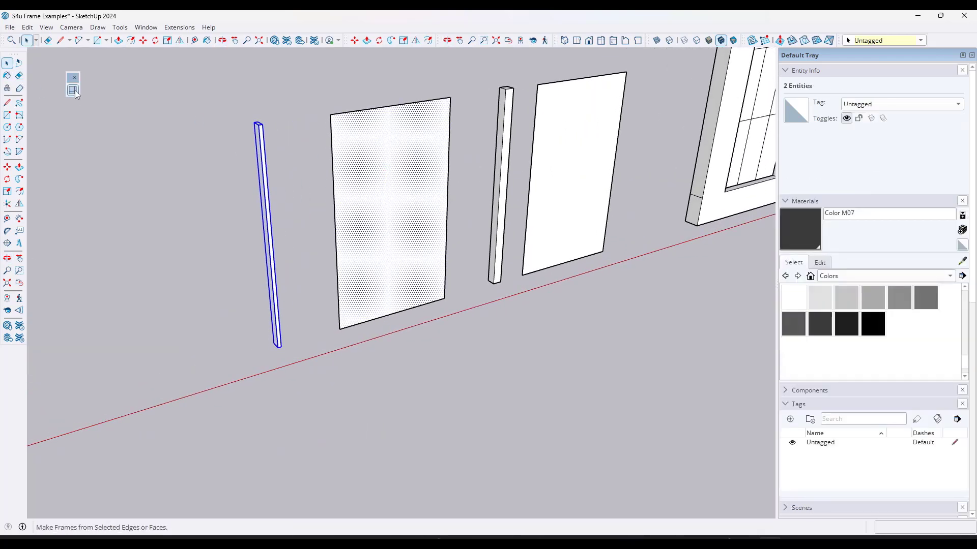
pyautogui.click(73, 90)
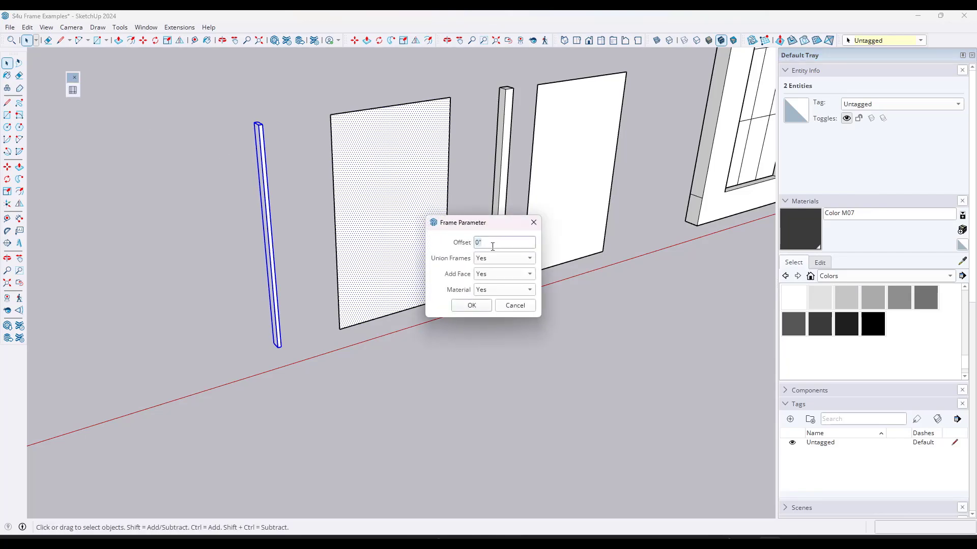
pyautogui.click(499, 278)
pyautogui.click(498, 281)
pyautogui.click(472, 305)
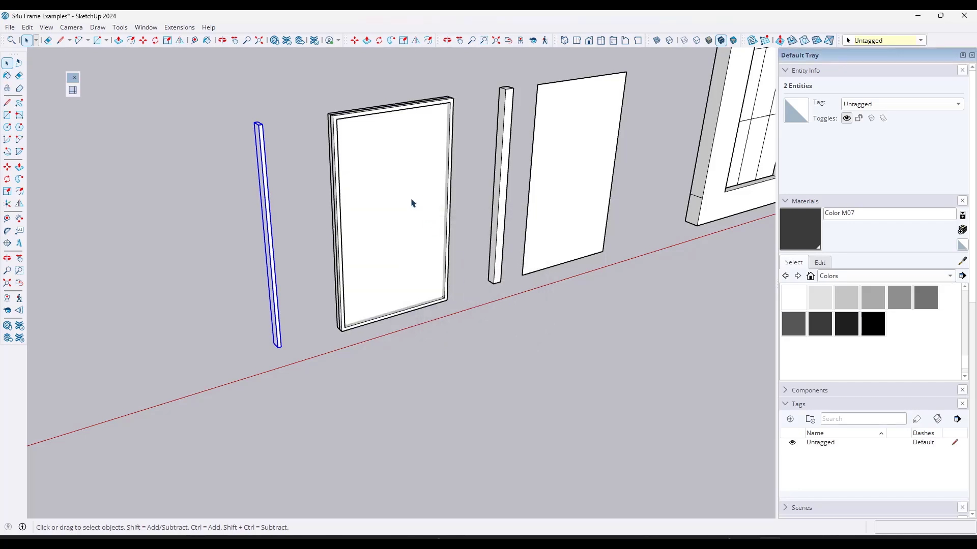
pyautogui.moveTo(405, 200); pyautogui.dragTo(272, 137, button='middle')
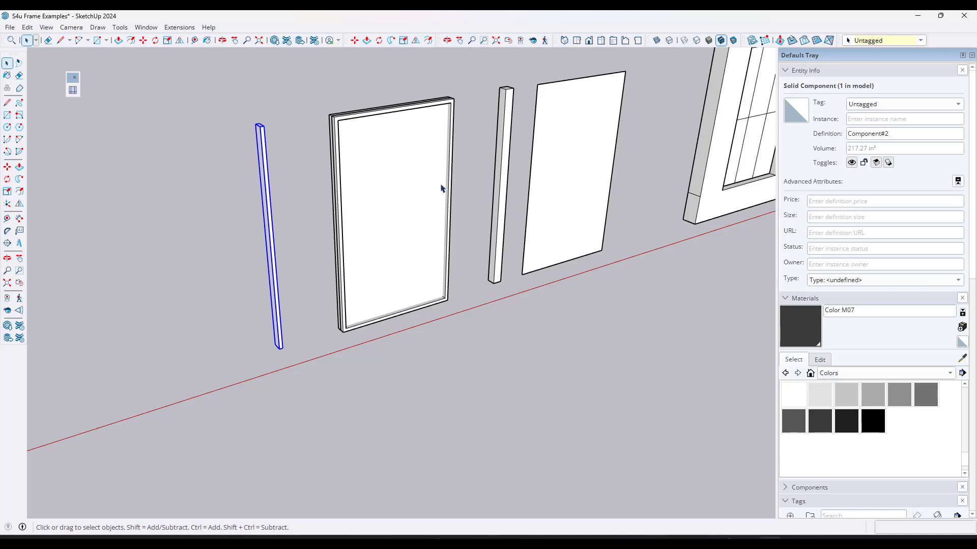
pyautogui.scroll(-2, 281, 163)
pyautogui.scroll(2, 486, 144)
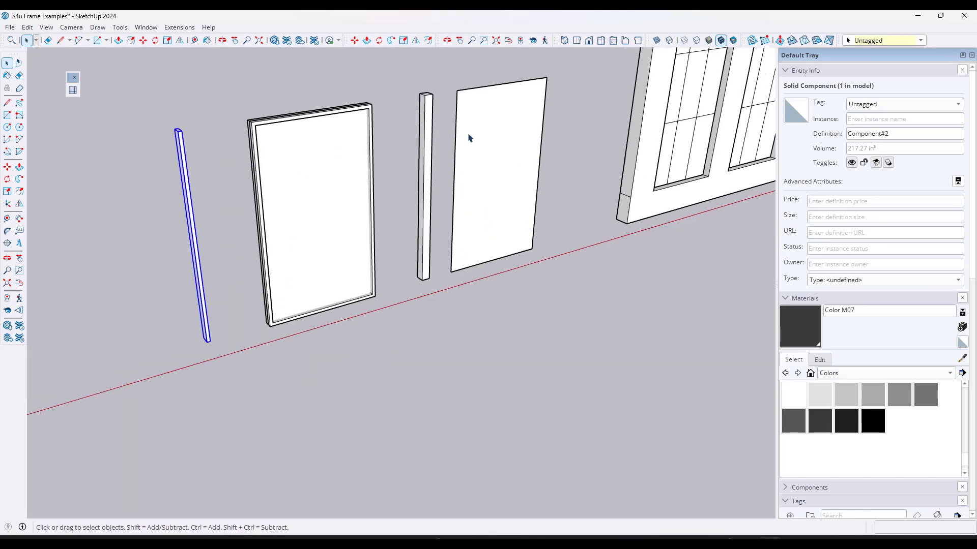
pyautogui.click(489, 139)
pyautogui.keyDown('shift'); pyautogui.click(429, 133); pyautogui.keyUp('shift')
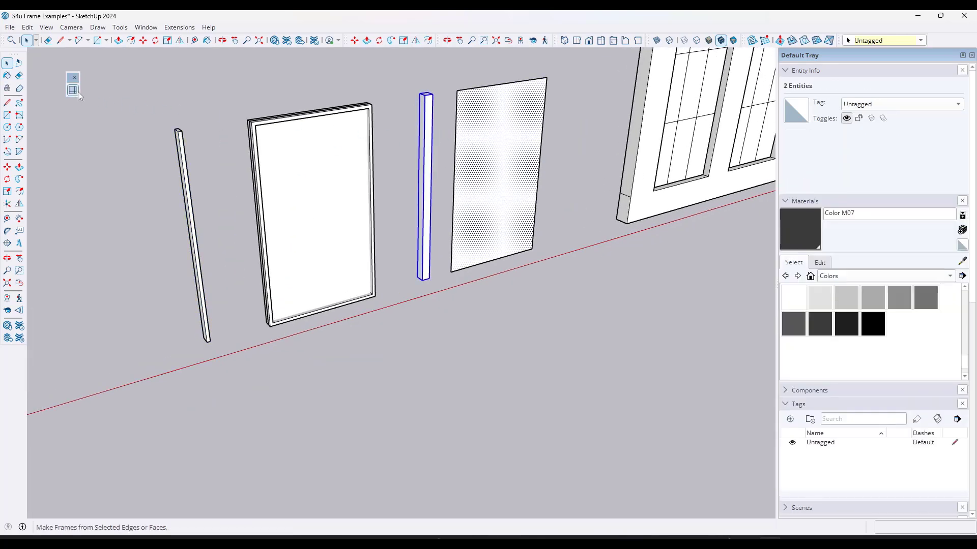
pyautogui.click(497, 300)
# Select only the copied rectangle's face and generate its frame with a 2" border width and height, Union Frames and Add Face on.
pyautogui.click(513, 105)
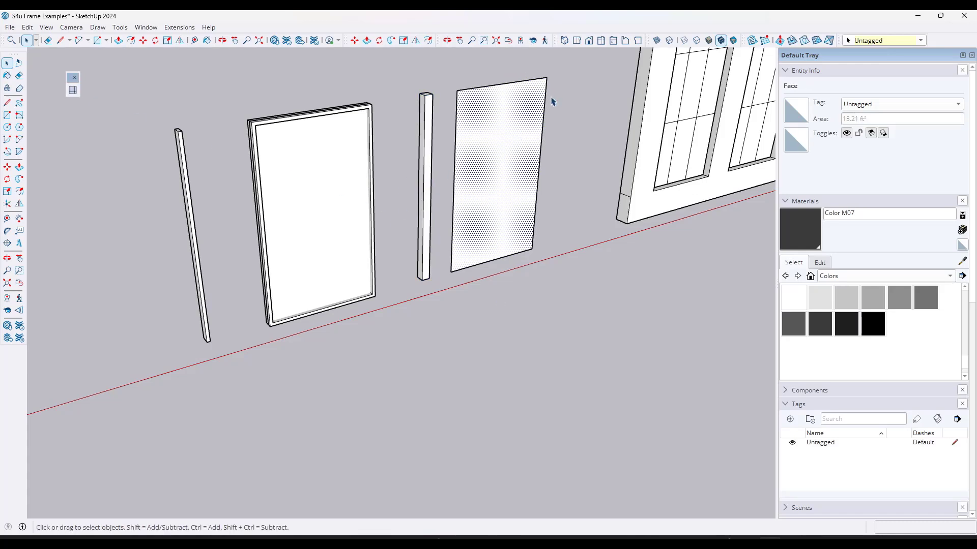
pyautogui.scroll(3, 556, 98)
pyautogui.scroll(-2, 420, 143)
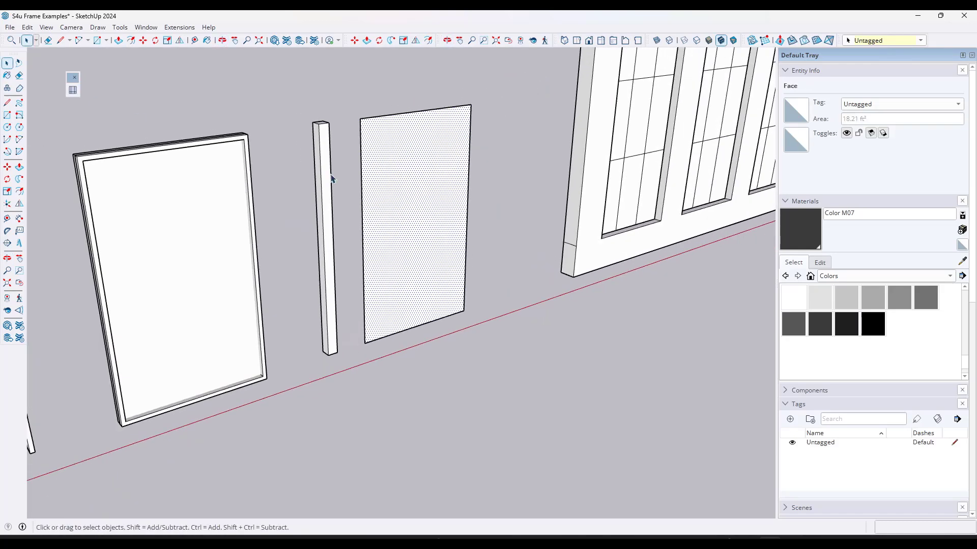
pyautogui.moveTo(222, 339); pyautogui.dragTo(159, 392, button='middle')
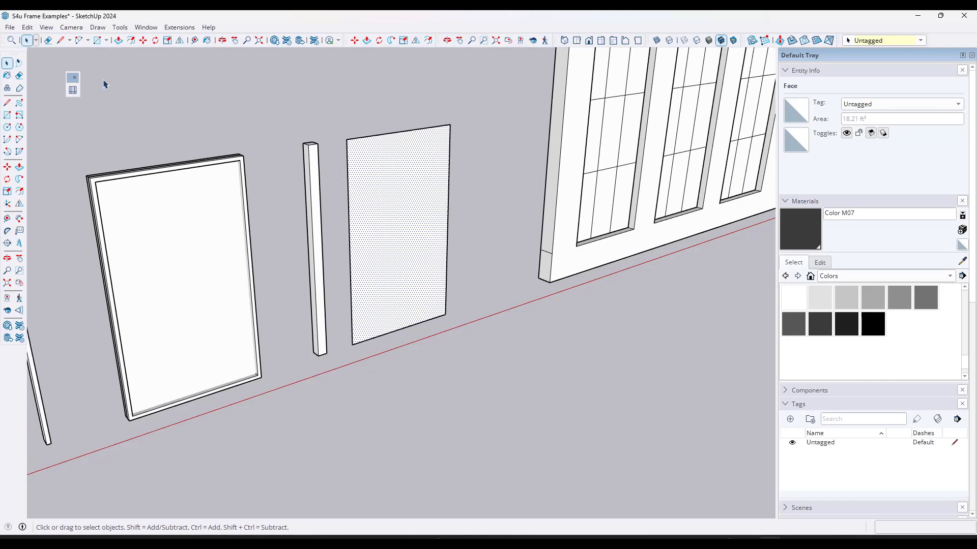
pyautogui.click(73, 90)
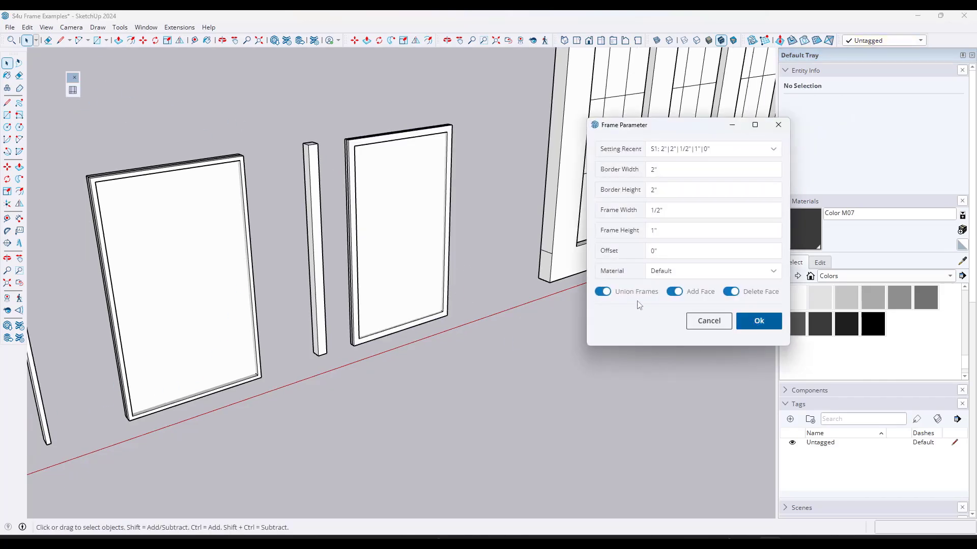
# Frame the copied rectangle using the thicker post component as the profile, with Offset 0" and Union Frames, Add Face and Material set to Yes.
pyautogui.click(709, 320)
pyautogui.click(370, 229)
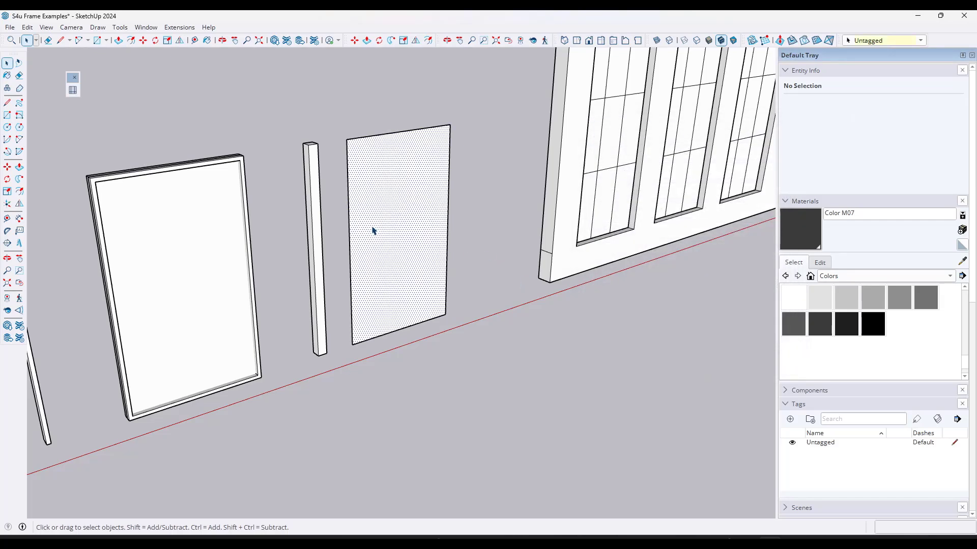
pyautogui.keyDown('shift'); pyautogui.click(315, 213); pyautogui.keyUp('shift')
pyautogui.click(72, 90)
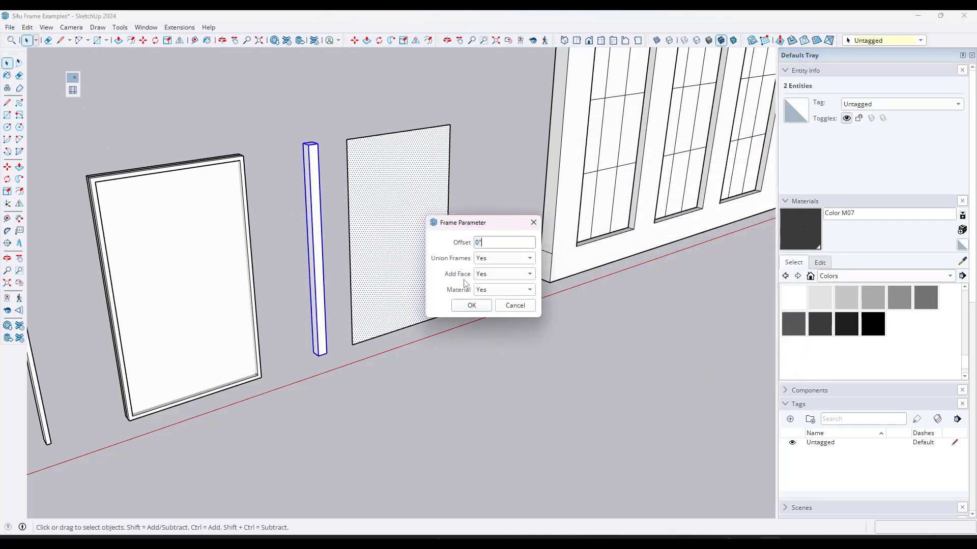
pyautogui.click(478, 309)
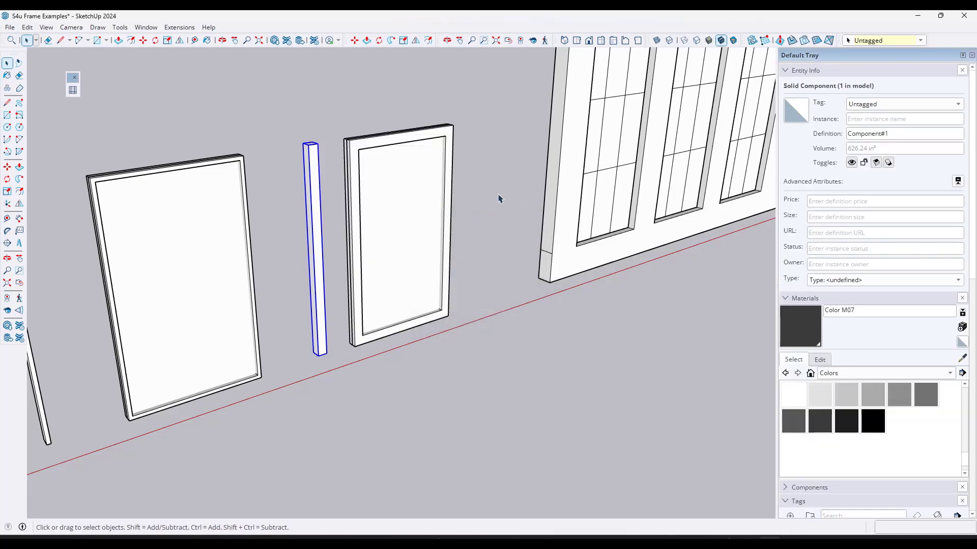
pyautogui.click(499, 195)
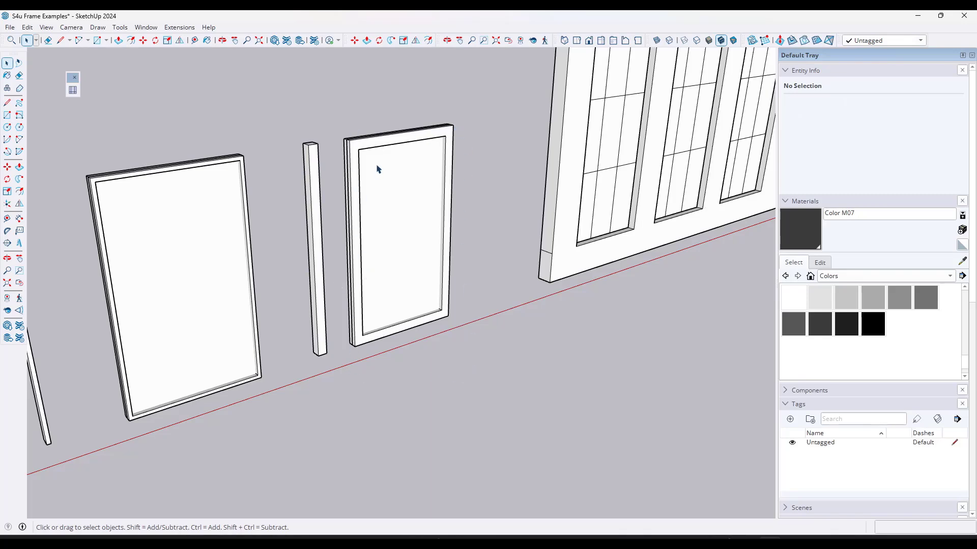
pyautogui.click(412, 219)
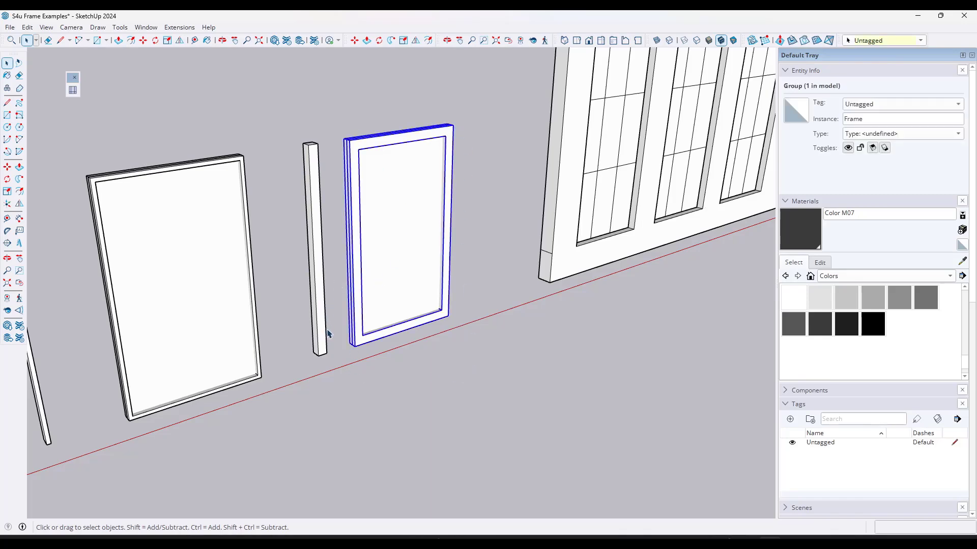
# Frame the wall's three tall windows and three transoms with a 2" border width and height, 1/2" frame width and 1" frame height.
pyautogui.scroll(-5, 302, 309)
pyautogui.scroll(6, 557, 142)
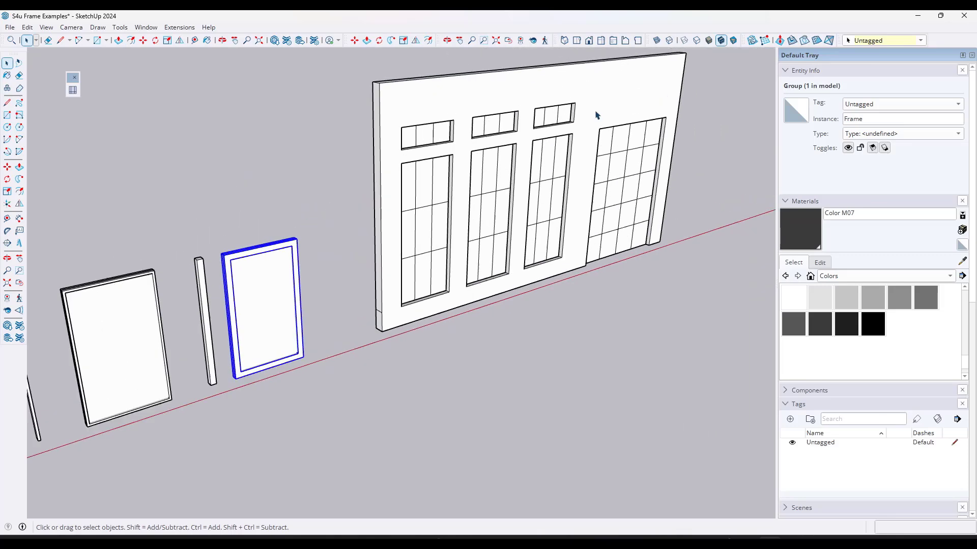
pyautogui.moveTo(659, 134); pyautogui.dragTo(474, 165, button='middle')
pyautogui.scroll(4, 510, 144)
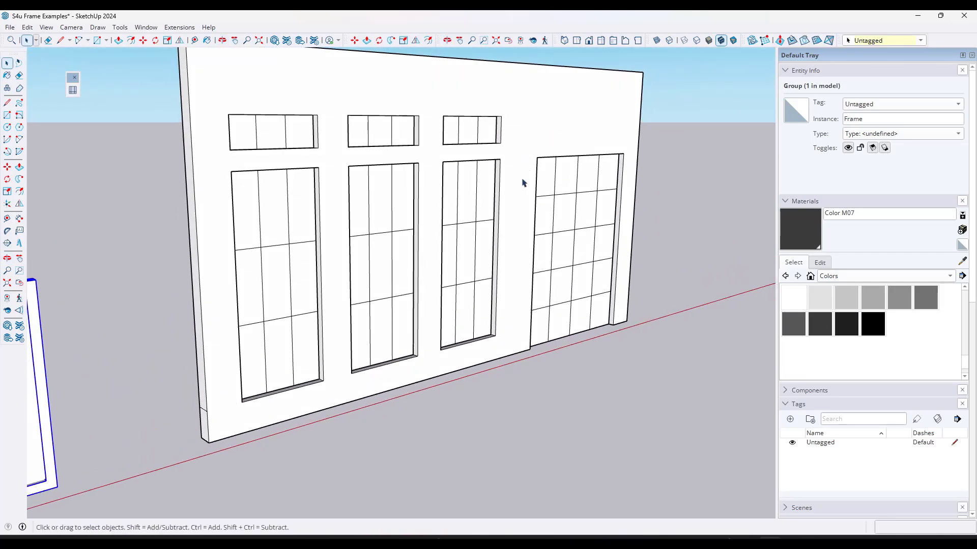
pyautogui.tripleClick(241, 135)
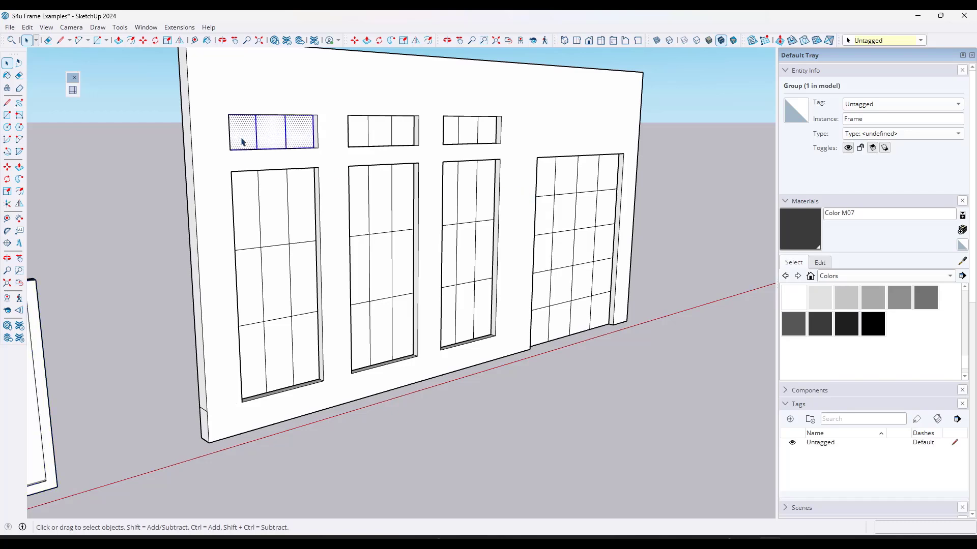
pyautogui.keyDown('shift'); pyautogui.tripleClick(248, 210); pyautogui.keyUp('shift')
pyautogui.keyDown('shift'); pyautogui.click(358, 202); pyautogui.keyUp('shift')
pyautogui.keyDown('shift'); pyautogui.tripleClick(359, 203); pyautogui.keyUp('shift')
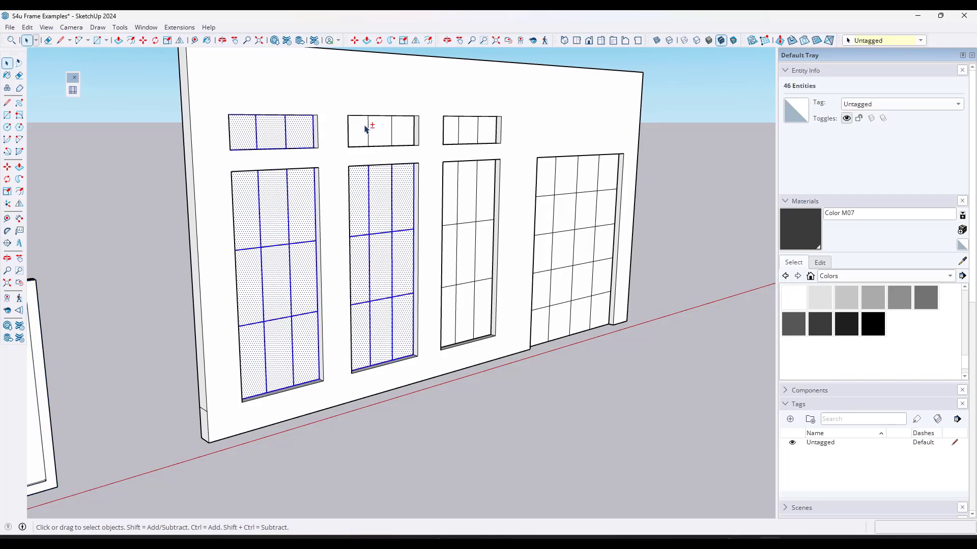
pyautogui.keyDown('shift'); pyautogui.tripleClick(360, 127); pyautogui.keyUp('shift')
pyautogui.keyDown('shift'); pyautogui.tripleClick(452, 131); pyautogui.keyUp('shift')
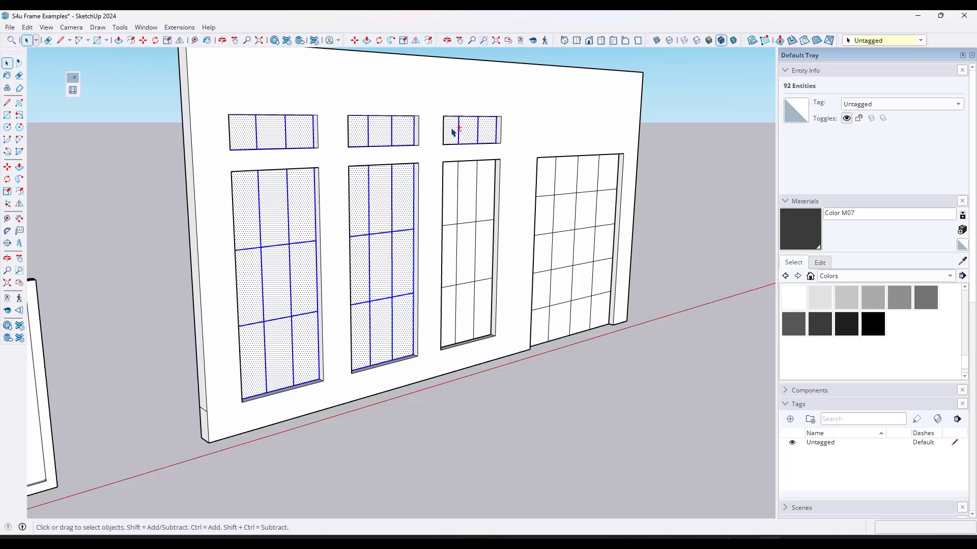
pyautogui.keyDown('shift'); pyautogui.tripleClick(450, 188); pyautogui.keyUp('shift')
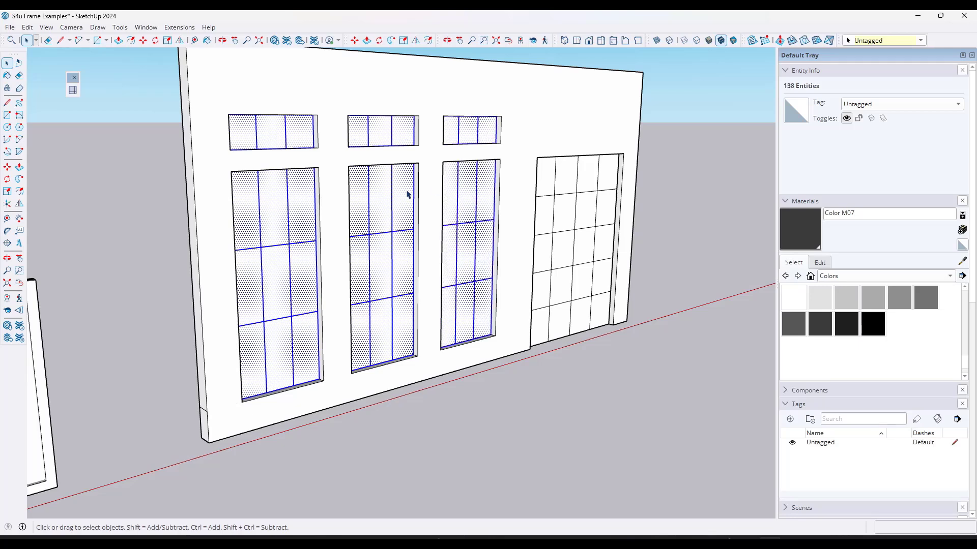
pyautogui.click(72, 90)
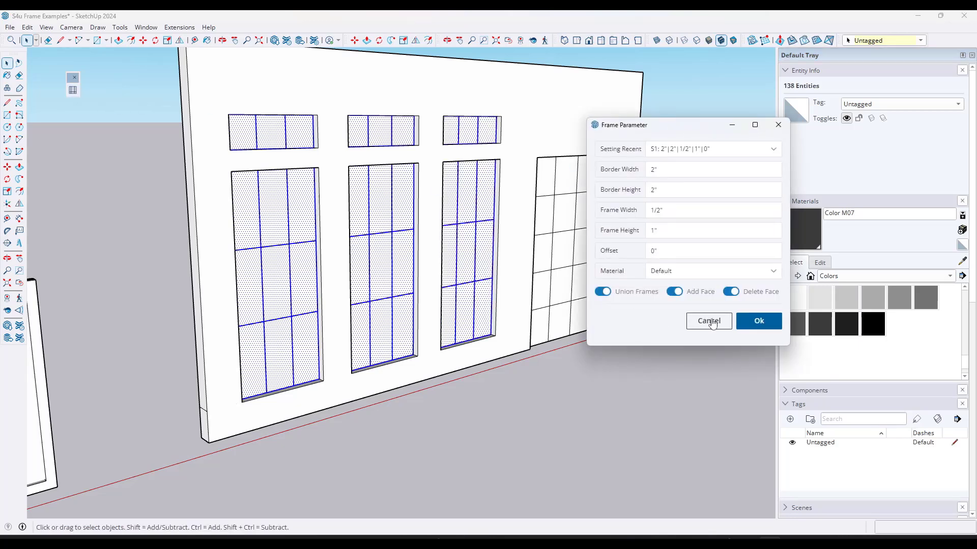
pyautogui.click(754, 324)
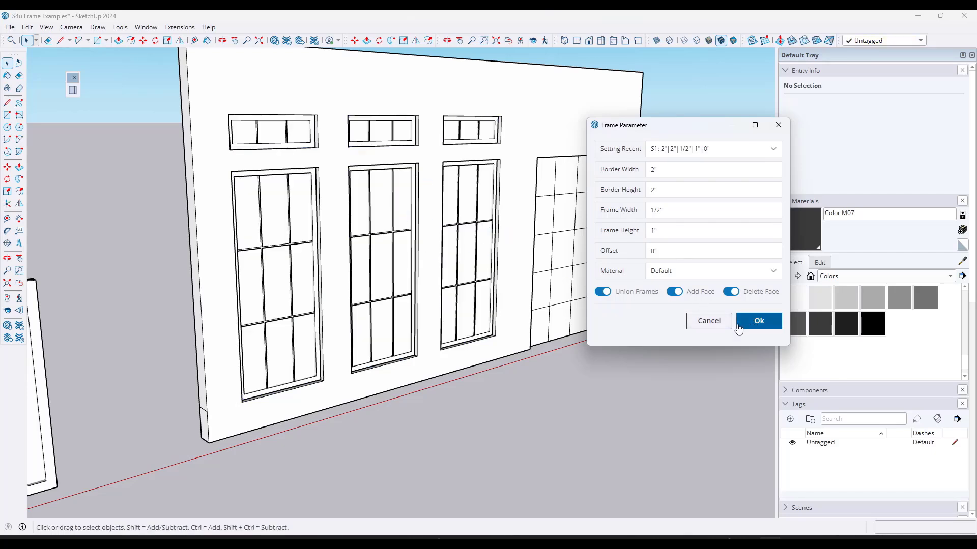
# Inspect the window frames up close, then close the frame settings and undo the frames.
pyautogui.scroll(4, 454, 182)
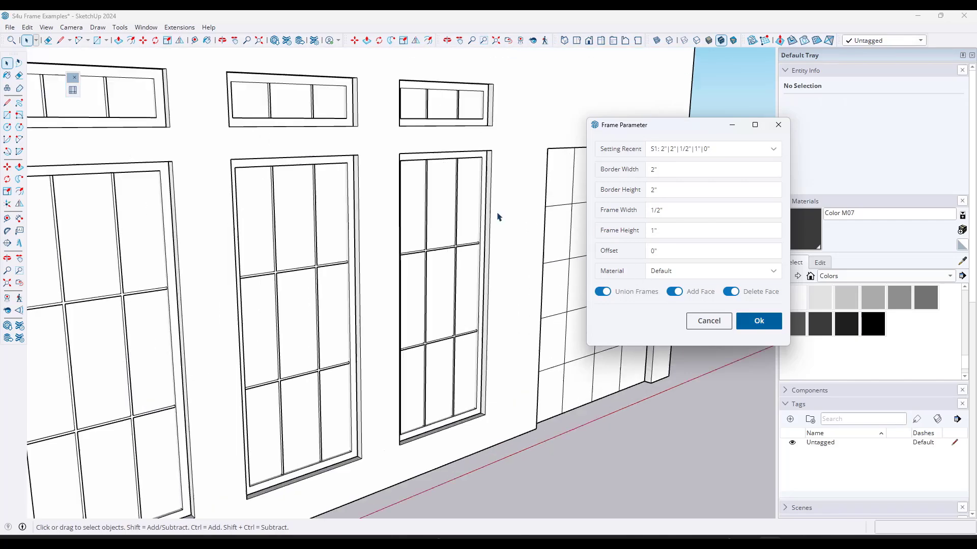
pyautogui.scroll(2, 453, 132)
pyautogui.scroll(-5, 463, 114)
pyautogui.moveTo(464, 144); pyautogui.dragTo(508, 224, button='middle')
pyautogui.click(708, 320)
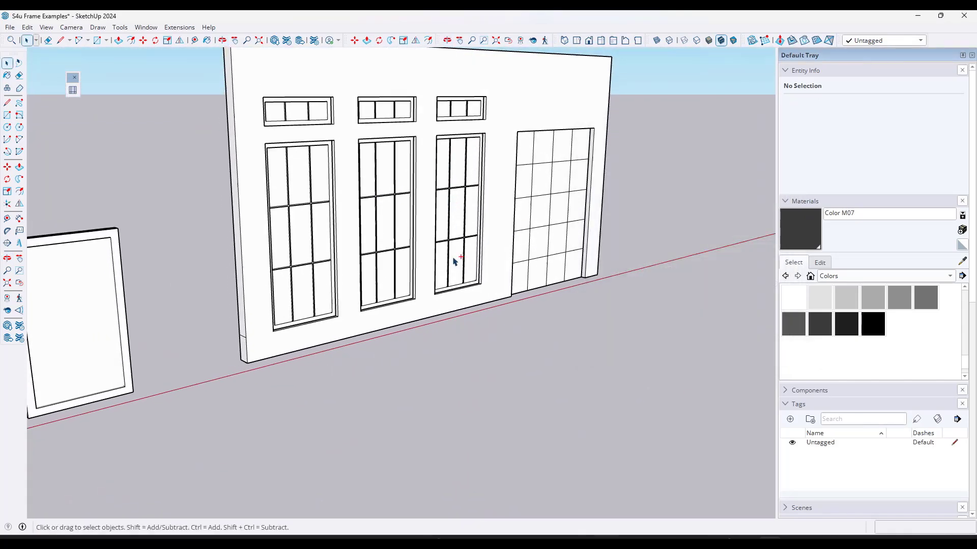
pyautogui.moveTo(451, 258); pyautogui.dragTo(278, 169, button='middle')
# Frame the three tall windows and three transoms with Border Width 1", Border Height 2", Frame Width 1/2" and Frame Height 1".
pyautogui.tripleClick(279, 166)
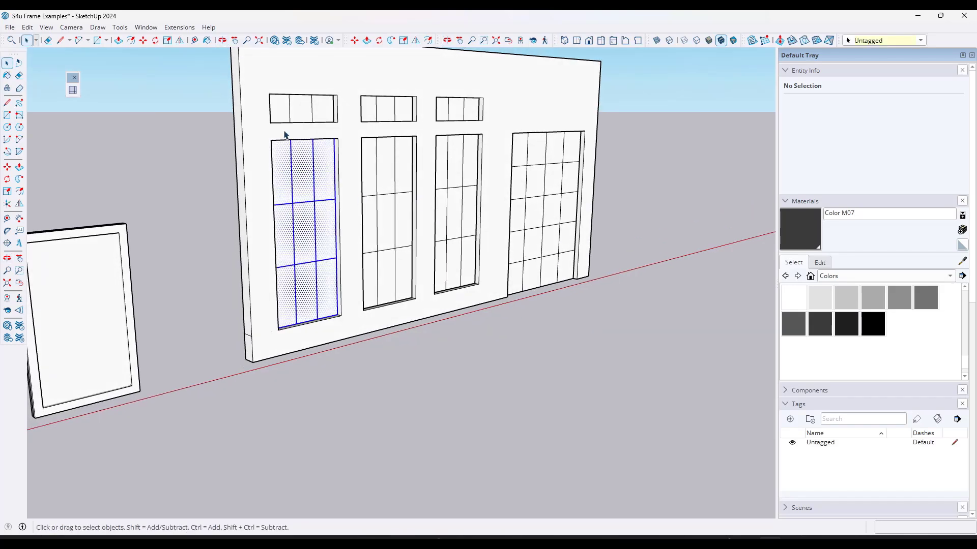
pyautogui.keyDown('shift'); pyautogui.tripleClick(274, 115); pyautogui.keyUp('shift')
pyautogui.keyDown('shift'); pyautogui.tripleClick(367, 108); pyautogui.keyUp('shift')
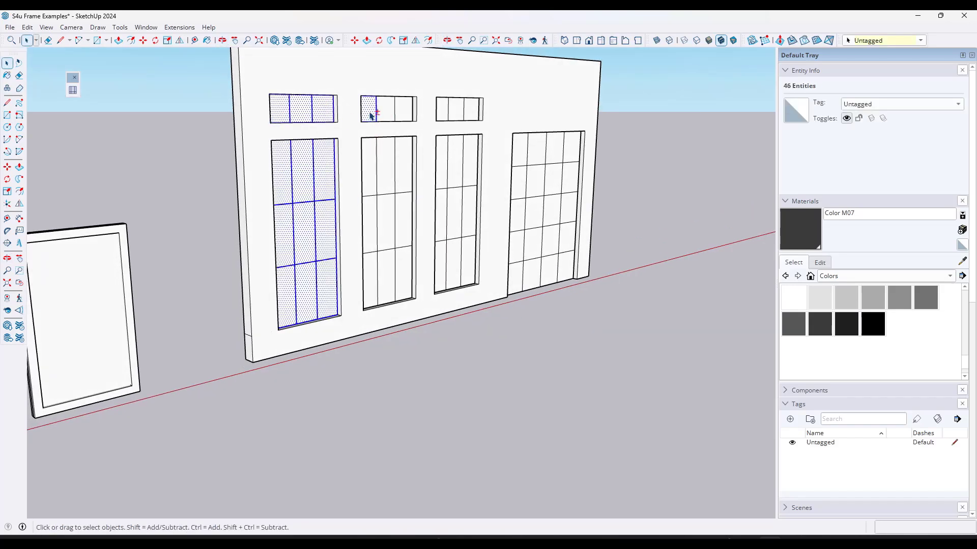
pyautogui.keyDown('shift'); pyautogui.tripleClick(367, 107); pyautogui.keyUp('shift')
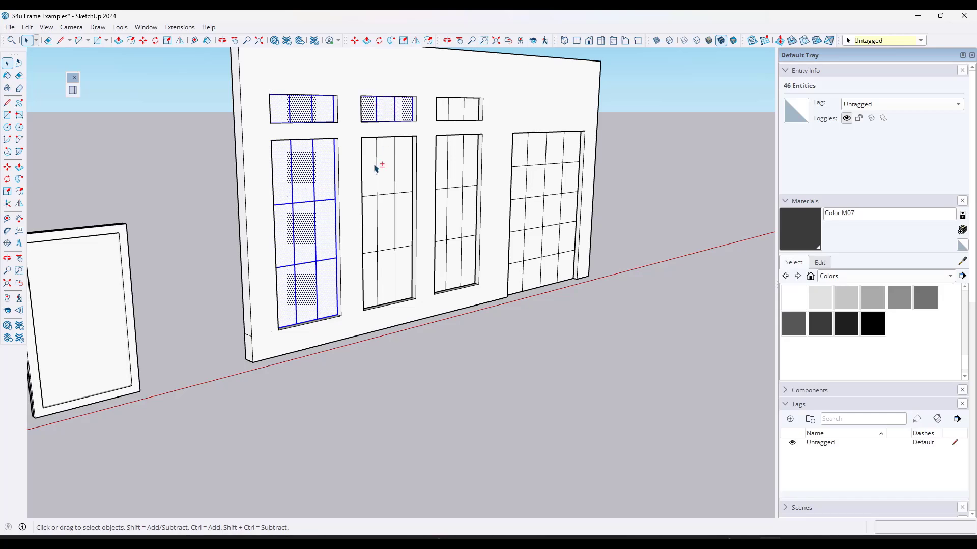
pyautogui.keyDown('shift'); pyautogui.tripleClick(378, 162); pyautogui.keyUp('shift')
pyautogui.keyDown('shift'); pyautogui.click(443, 165); pyautogui.keyUp('shift')
pyautogui.keyDown('shift'); pyautogui.tripleClick(444, 165); pyautogui.keyUp('shift')
pyautogui.keyDown('shift'); pyautogui.tripleClick(443, 109); pyautogui.keyUp('shift')
pyautogui.click(73, 90)
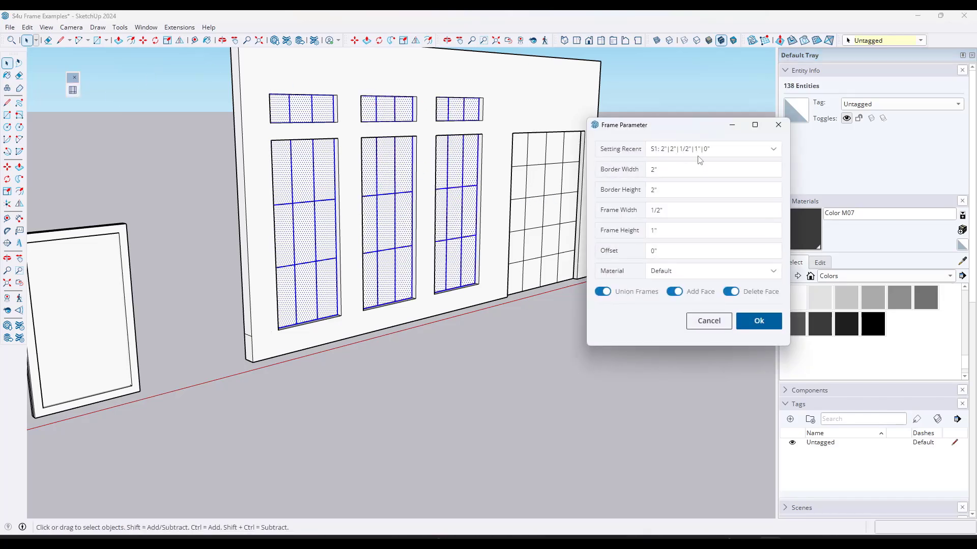
pyautogui.moveTo(673, 172); pyautogui.dragTo(591, 176)
pyautogui.write('1')
pyautogui.click(757, 320)
# Open the first tall window's frame group for editing to reach the face group inside it.
pyautogui.scroll(5, 336, 156)
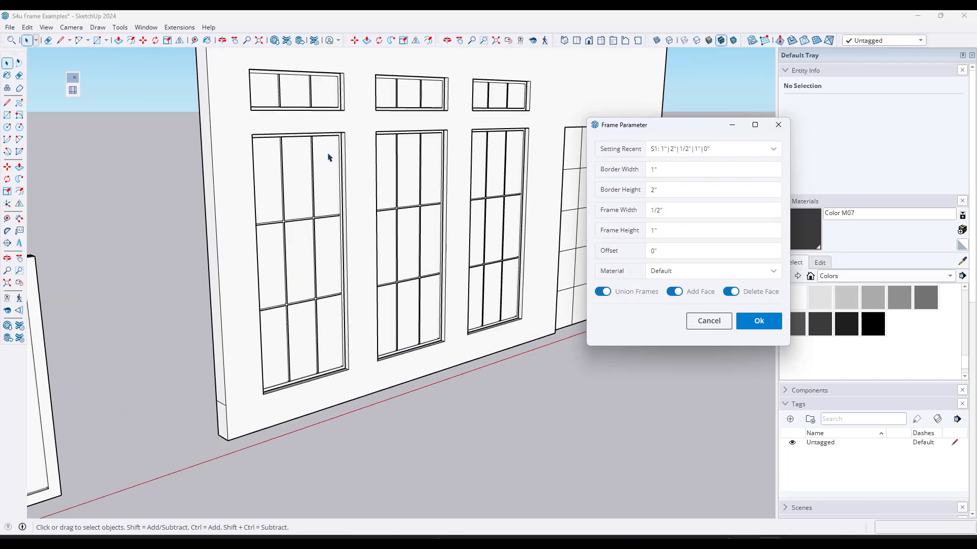
pyautogui.moveTo(338, 157); pyautogui.dragTo(317, 136, button='middle')
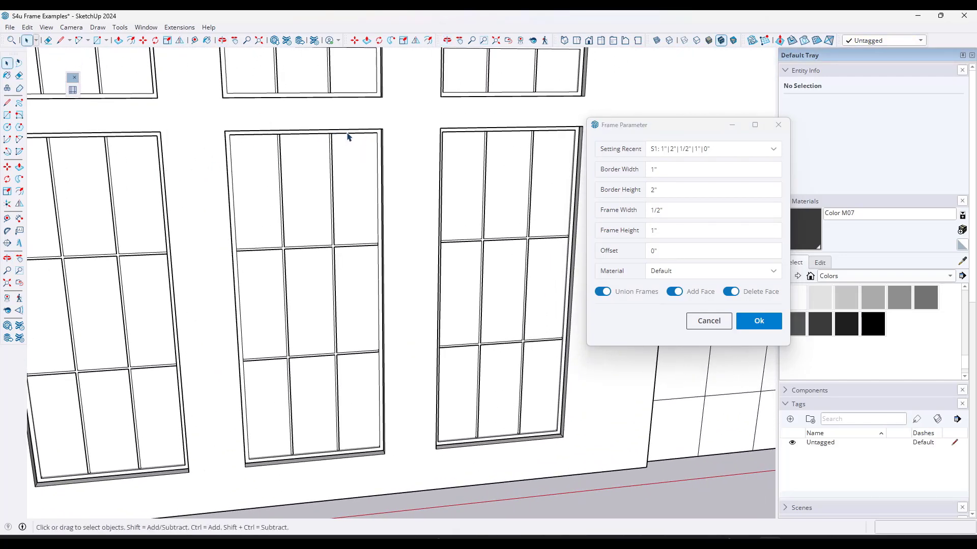
pyautogui.scroll(-4, 410, 173)
pyautogui.moveTo(412, 190); pyautogui.dragTo(351, 192, button='middle')
pyautogui.moveTo(284, 207); pyautogui.dragTo(303, 202, button='middle')
pyautogui.scroll(-3, 300, 205)
pyautogui.click(255, 204)
pyautogui.click(252, 206)
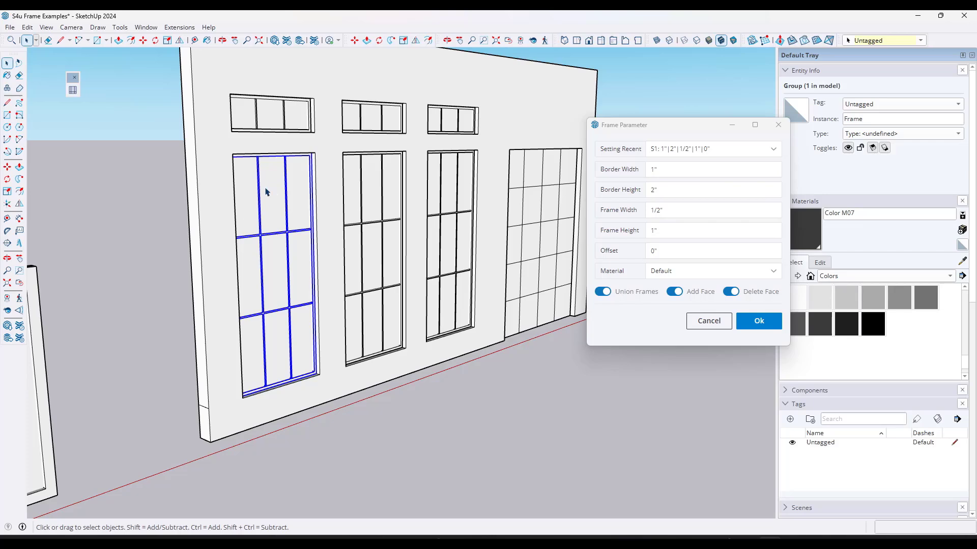
pyautogui.doubleClick(245, 200)
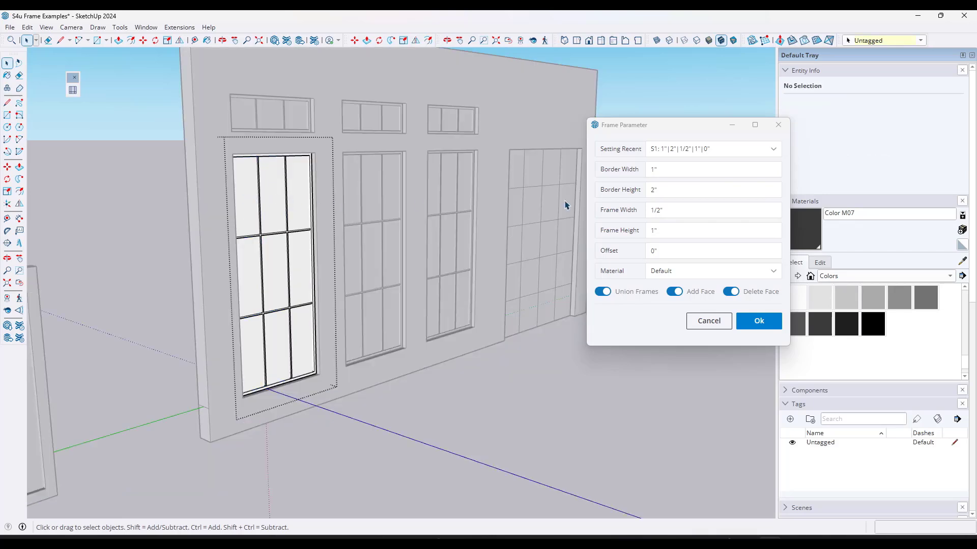
# Sample the Translucent Glass Gray material from the panels of the flat ring.
pyautogui.click(961, 262)
pyautogui.scroll(-5, 539, 234)
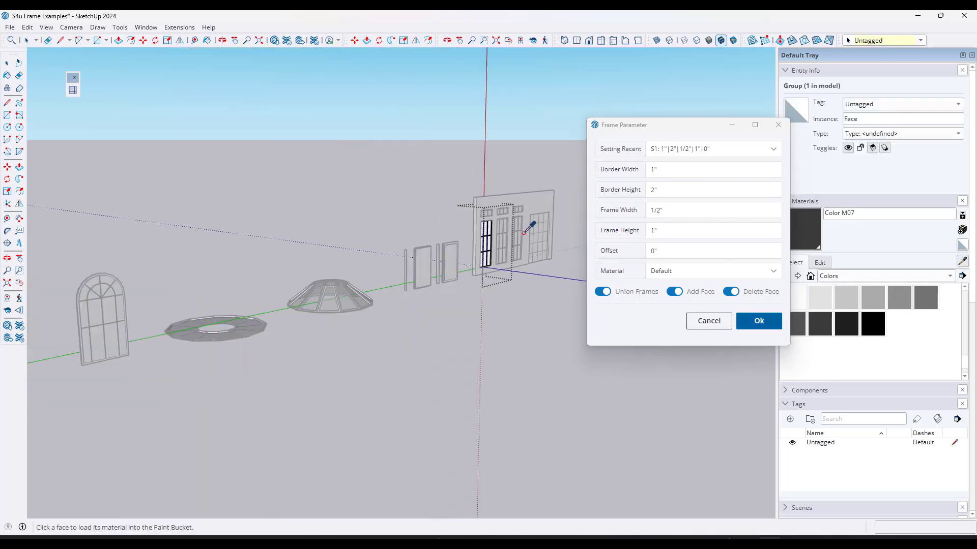
pyautogui.scroll(4, 338, 273)
pyautogui.click(396, 275)
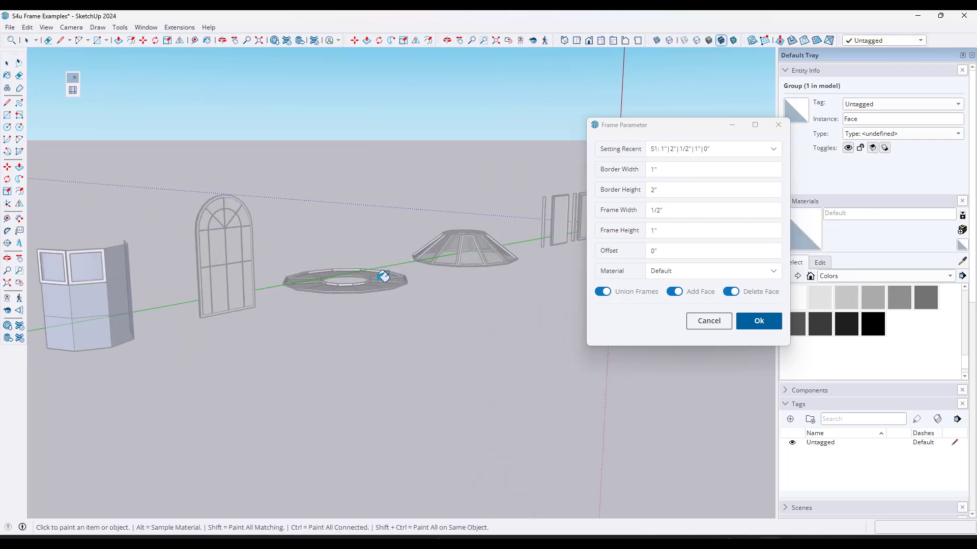
pyautogui.scroll(-3, 167, 260)
pyautogui.moveTo(266, 257); pyautogui.dragTo(275, 284, button='middle')
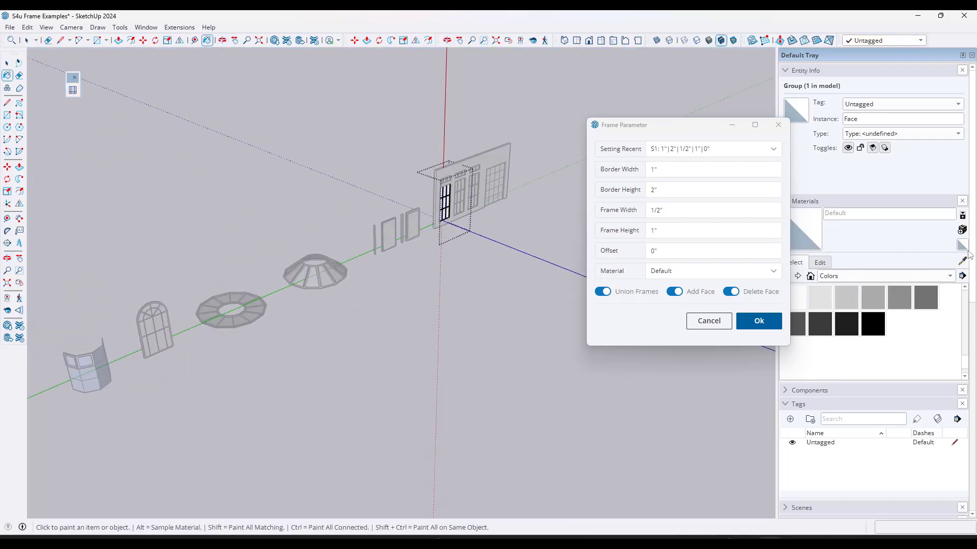
pyautogui.scroll(2, 219, 331)
pyautogui.keyDown('alt'); pyautogui.click(272, 297); pyautogui.keyUp('alt')
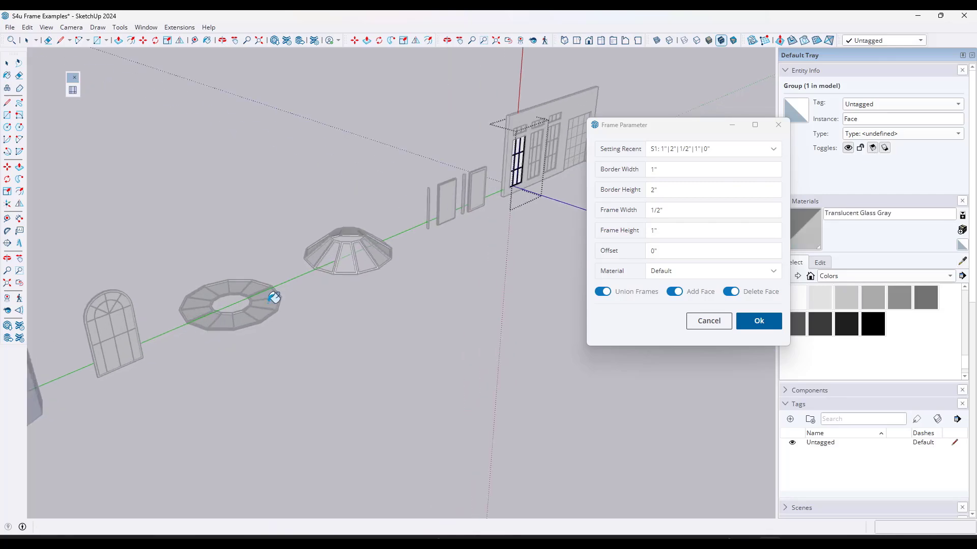
# Paint the glass face groups of the three tall windows with Translucent Glass Gray, opening each frame group in turn.
pyautogui.scroll(-2, 272, 297)
pyautogui.scroll(3, 457, 206)
pyautogui.click(381, 234)
pyautogui.press('space')
pyautogui.scroll(2, 405, 205)
pyautogui.click(405, 205)
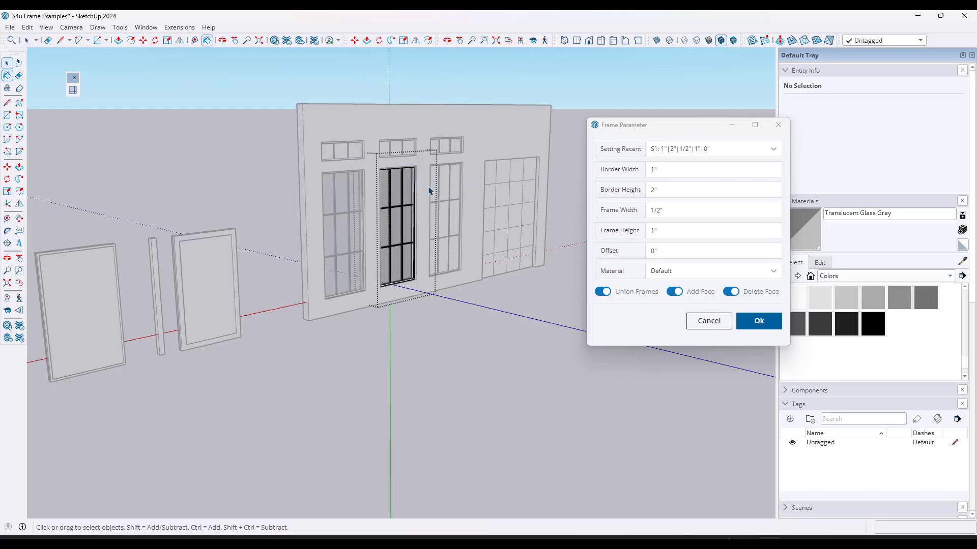
pyautogui.press('space')
pyautogui.scroll(5, 458, 201)
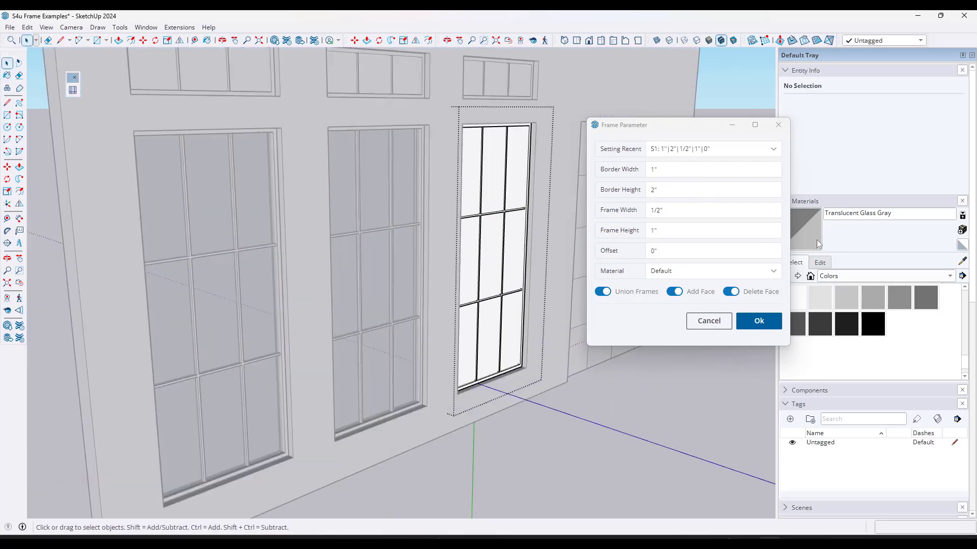
pyautogui.press('space')
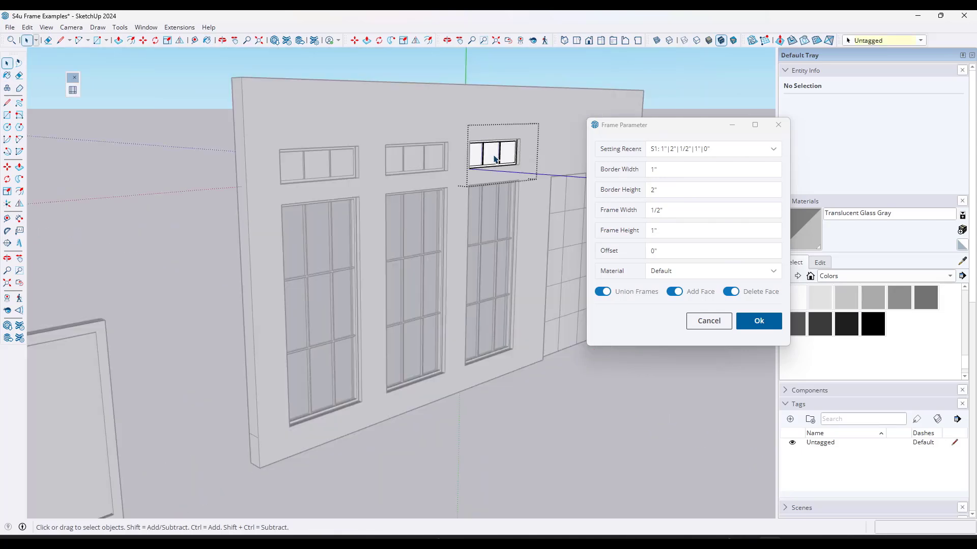
# Paint the glass of the three transom windows above with Translucent Glass Gray.
pyautogui.click(818, 227)
pyautogui.click(495, 146)
pyautogui.press('space')
pyautogui.doubleClick(420, 163)
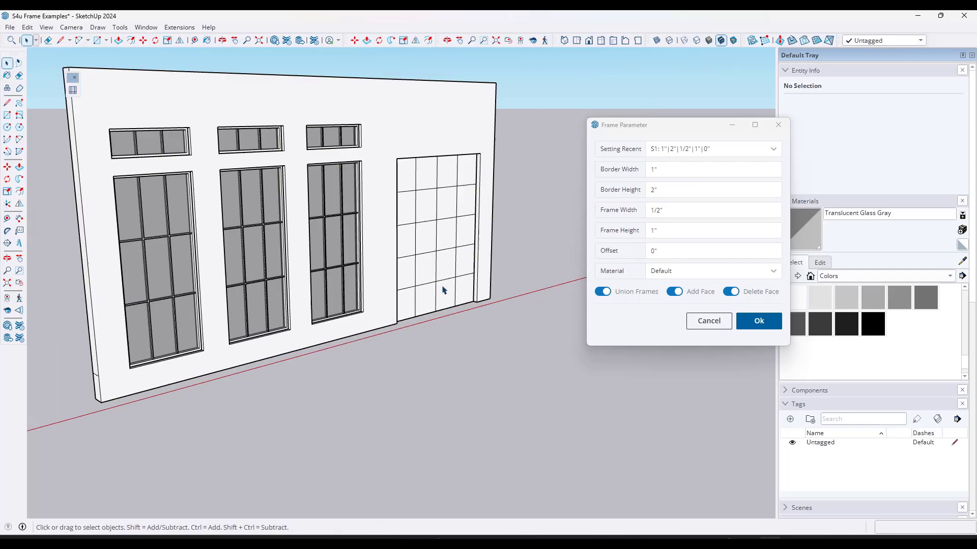
# Select the left half of the door's grid faces and paint them with Translucent Glass Gray.
pyautogui.moveTo(442, 290); pyautogui.dragTo(477, 219, button='middle')
pyautogui.scroll(3, 501, 215)
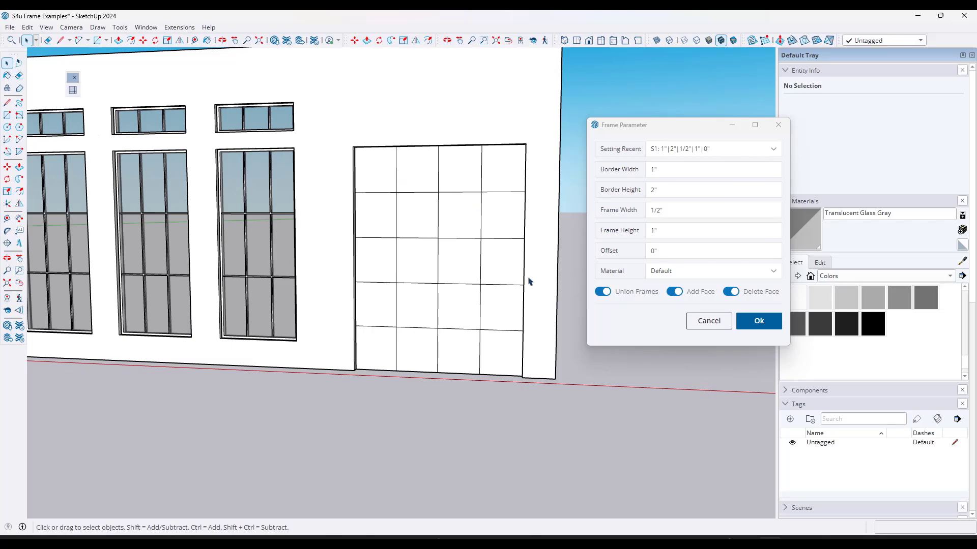
pyautogui.moveTo(444, 268); pyautogui.dragTo(405, 243, button='middle')
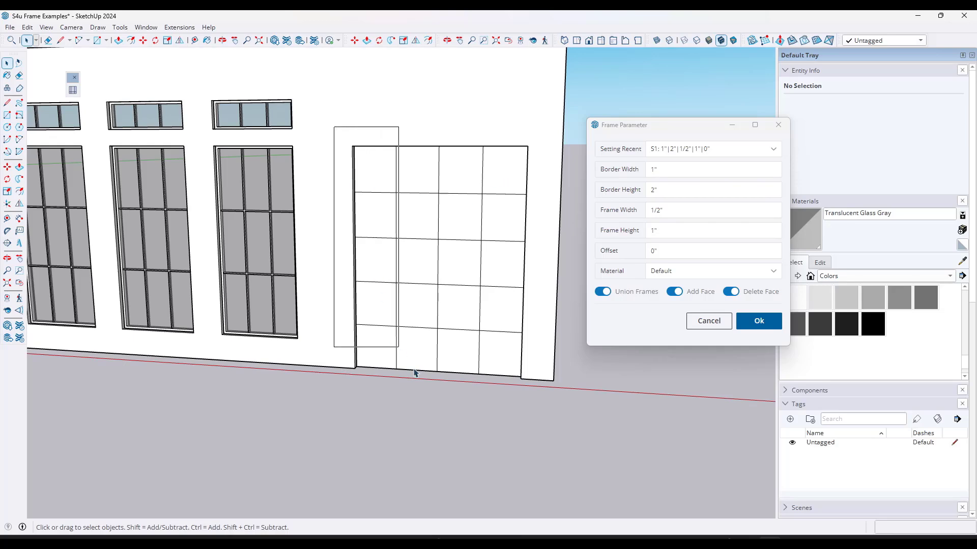
pyautogui.moveTo(457, 406); pyautogui.dragTo(465, 406)
pyautogui.scroll(2, 446, 152)
pyautogui.moveTo(422, 150); pyautogui.dragTo(441, 152, button='middle')
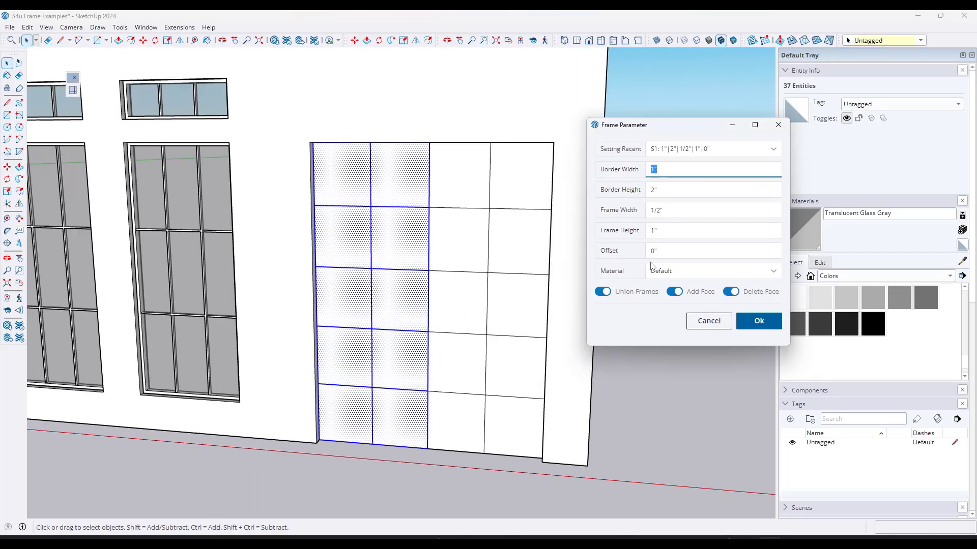
pyautogui.moveTo(562, 246); pyautogui.dragTo(339, 175, button='middle')
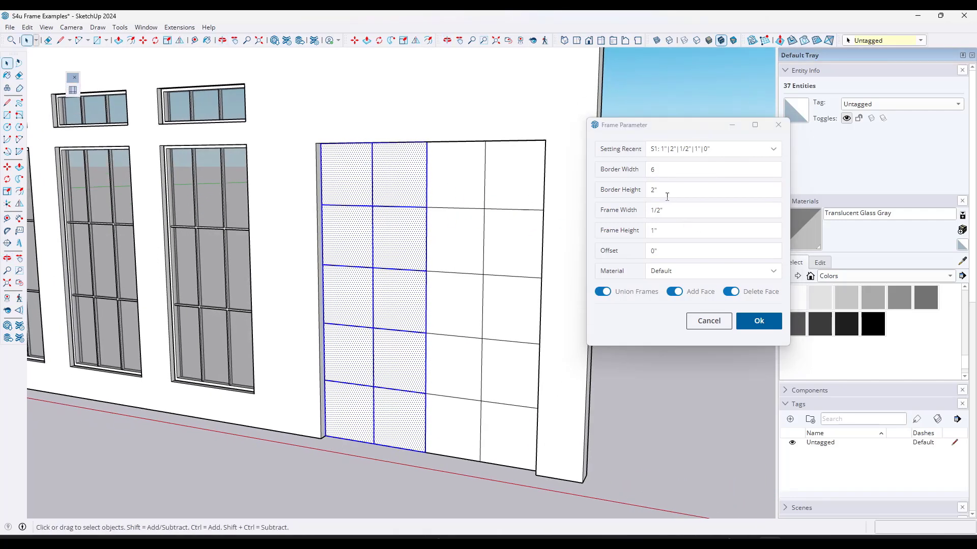
pyautogui.press('b')
pyautogui.click(407, 179)
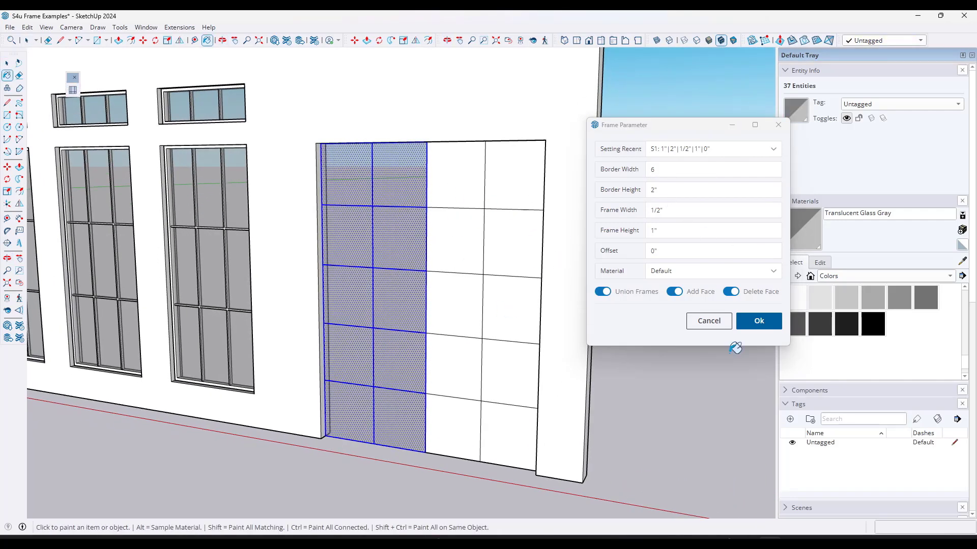
# Create a separate door frame from each half of the door grid with a 6" border width.
pyautogui.click(752, 321)
pyautogui.moveTo(414, 264); pyautogui.dragTo(456, 251, button='middle')
pyautogui.press('space')
pyautogui.moveTo(584, 474); pyautogui.dragTo(584, 469)
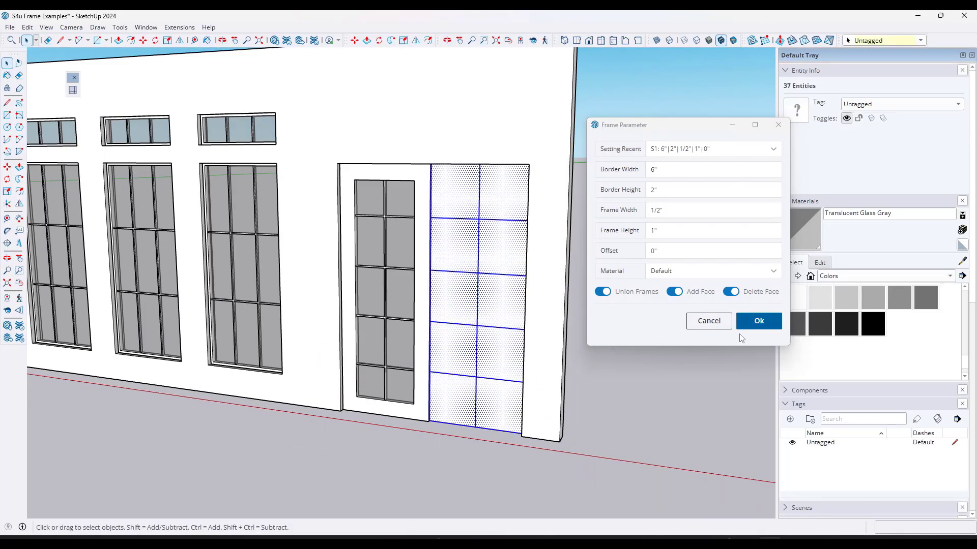
pyautogui.click(753, 321)
# Open the right door's frame group, paint its glass with Translucent Glass Gray and exit the group.
pyautogui.doubleClick(469, 250)
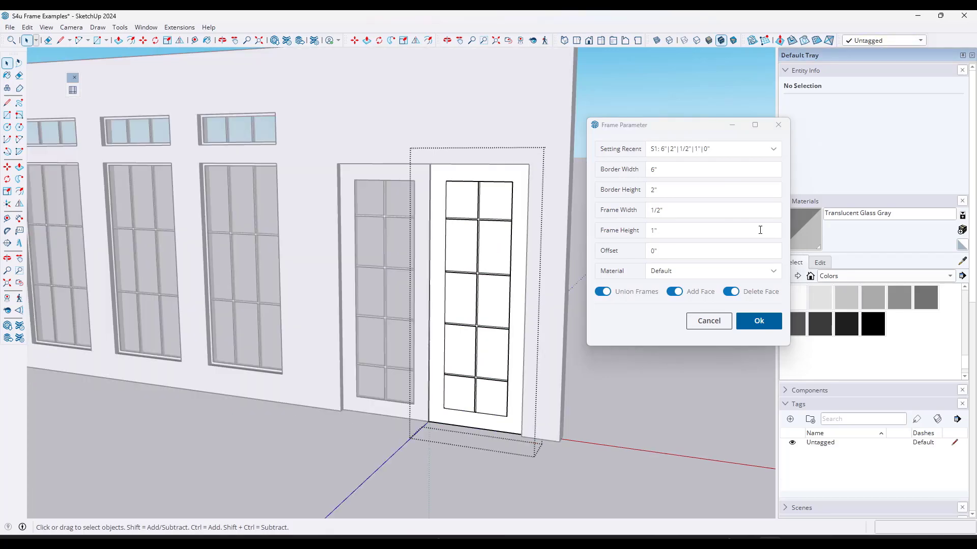
pyautogui.press('b')
pyautogui.click(493, 252)
pyautogui.press('space')
pyautogui.click(600, 391)
pyautogui.scroll(3, 451, 263)
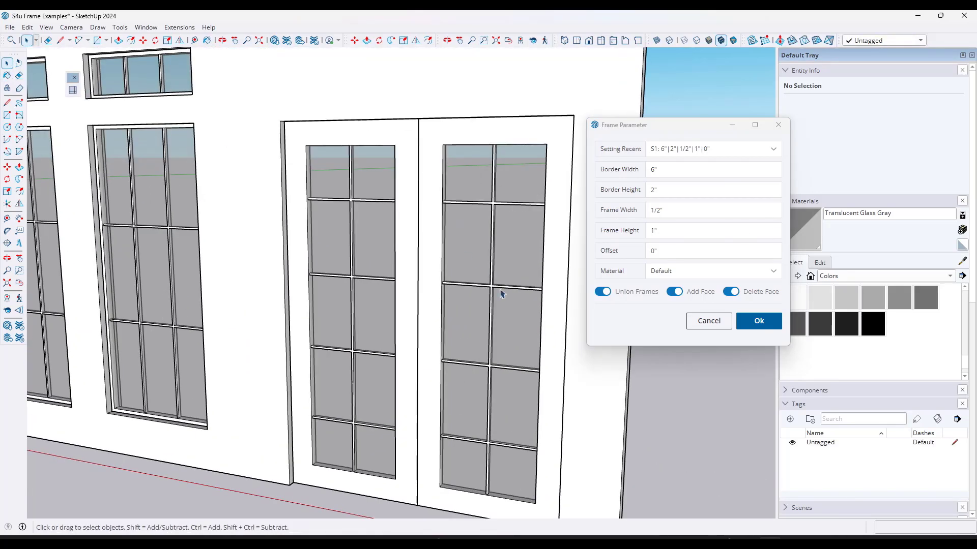
# Undo the right door's glass painting and the creation of both door frames.
pyautogui.moveTo(512, 321); pyautogui.dragTo(437, 324, button='middle')
pyautogui.scroll(-2, 438, 323)
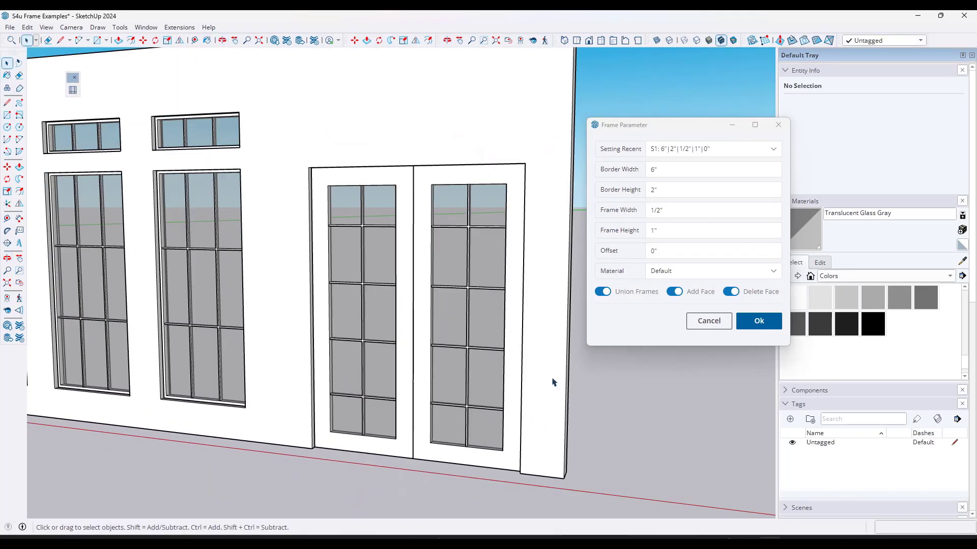
pyautogui.moveTo(464, 359); pyautogui.dragTo(422, 336, button='middle')
pyautogui.scroll(-2, 421, 335)
pyautogui.scroll(1, 460, 338)
pyautogui.hotkey('ctrl', 'z')
pyautogui.hotkey('ctrl', 'z')
pyautogui.hotkey('ctrl', 'z')
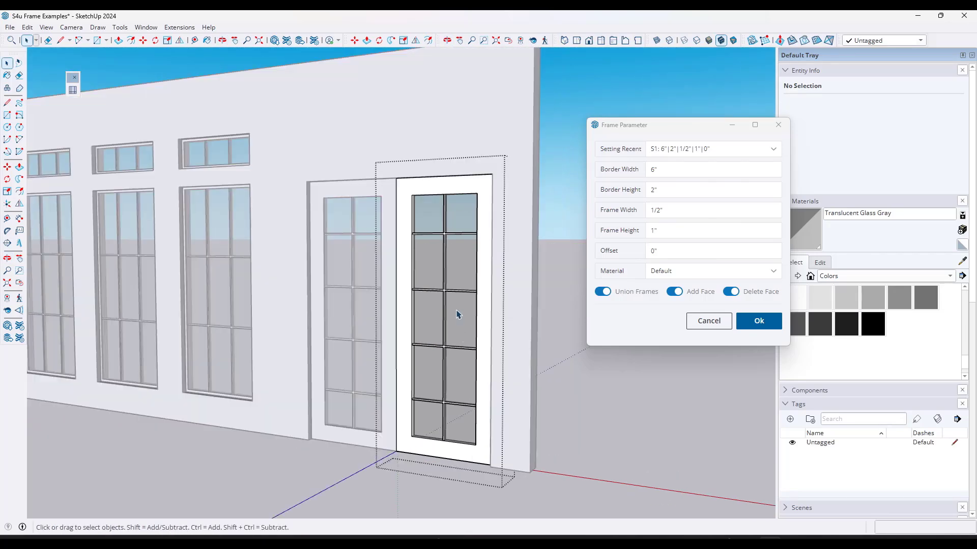
pyautogui.hotkey('ctrl', 'z')
pyautogui.hotkey('ctrl', 'z')
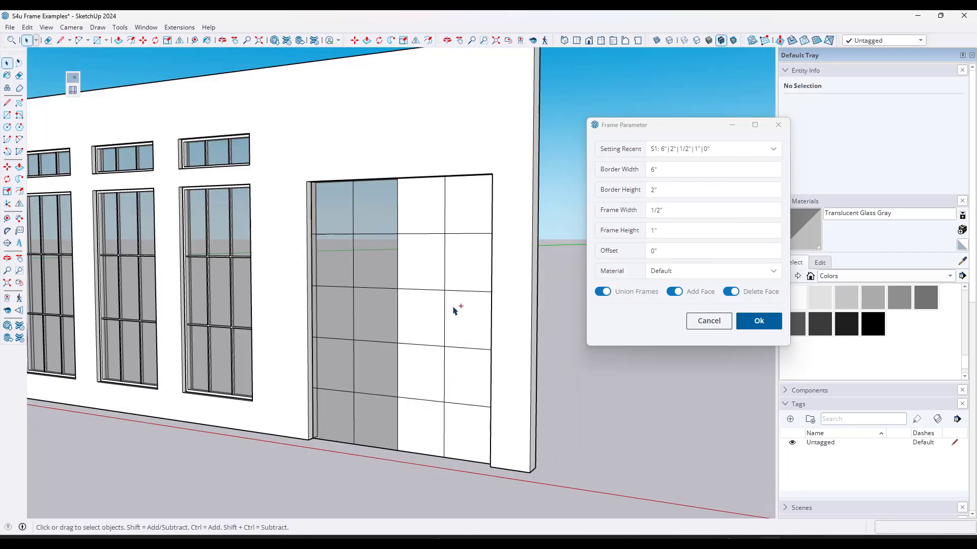
# Select the whole door grid and paint all of its faces with Translucent Glass Gray.
pyautogui.tripleClick(428, 217)
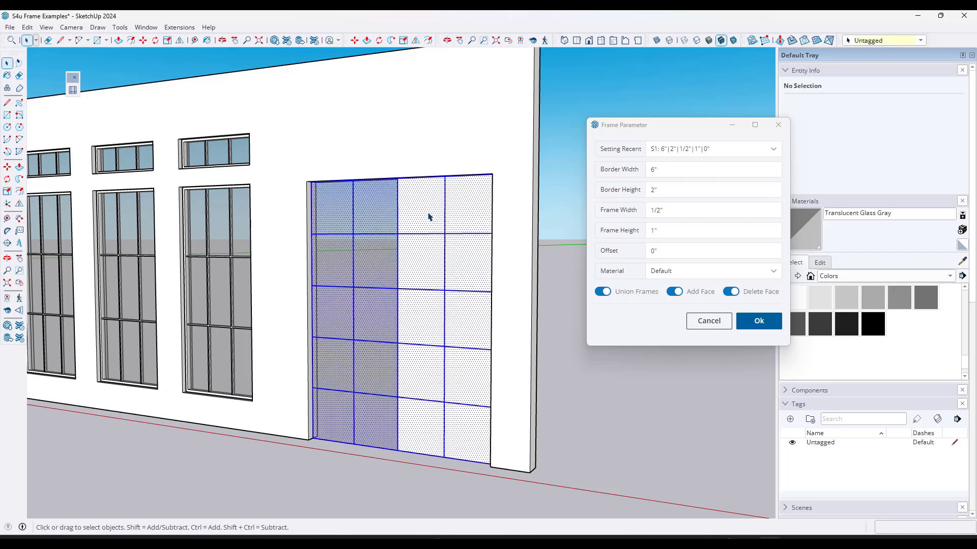
pyautogui.click(814, 231)
pyautogui.click(427, 208)
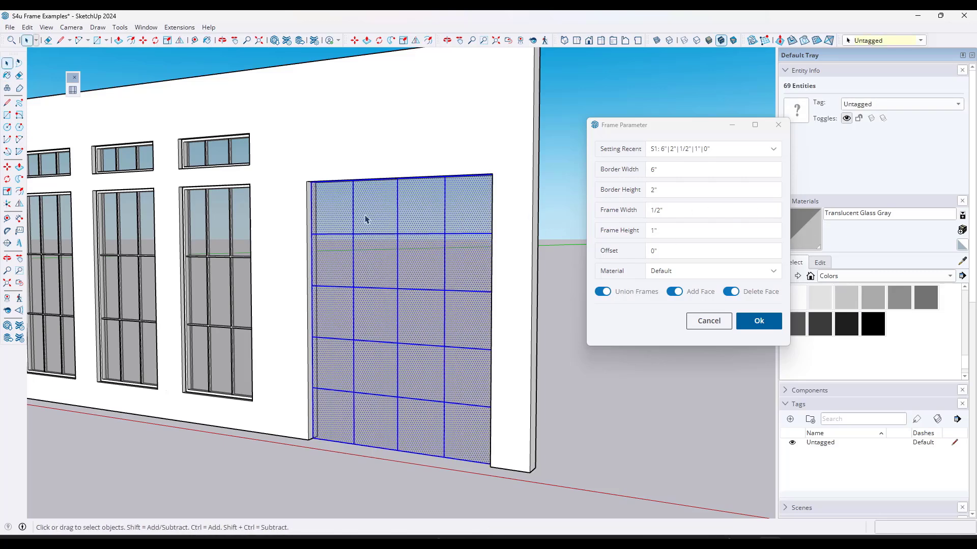
pyautogui.press('space')
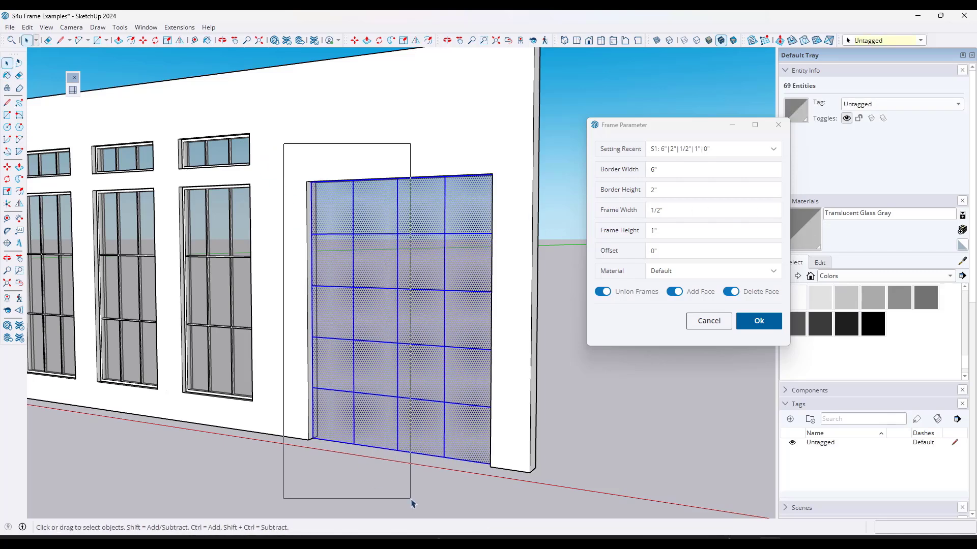
# Create a door frame from the left half of the grid with a 3" border width.
pyautogui.moveTo(411, 500); pyautogui.dragTo(411, 500)
pyautogui.click(664, 171)
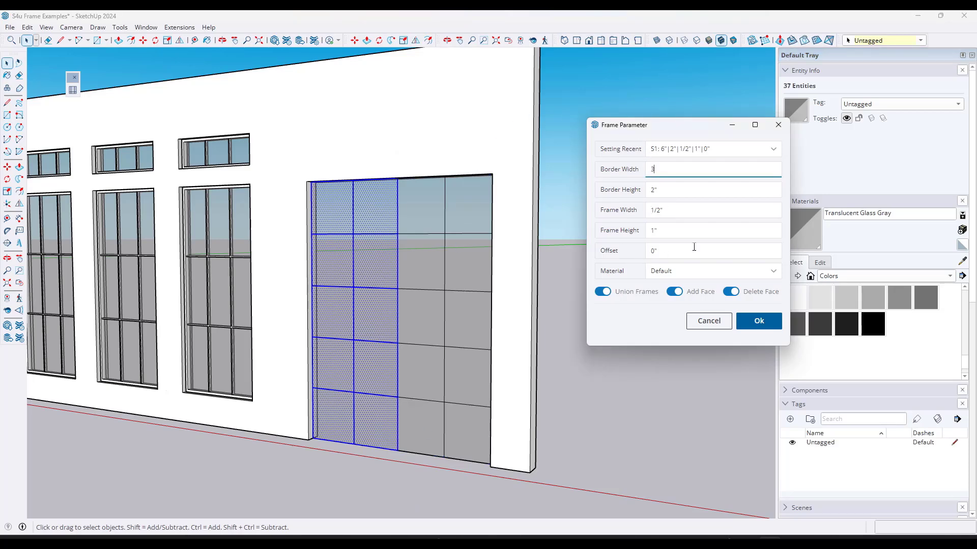
pyautogui.click(757, 321)
# Create a matching door frame from the right half of the grid using the same frame settings.
pyautogui.moveTo(458, 285); pyautogui.dragTo(387, 153, button='middle')
pyautogui.moveTo(512, 477); pyautogui.dragTo(524, 488)
pyautogui.click(758, 321)
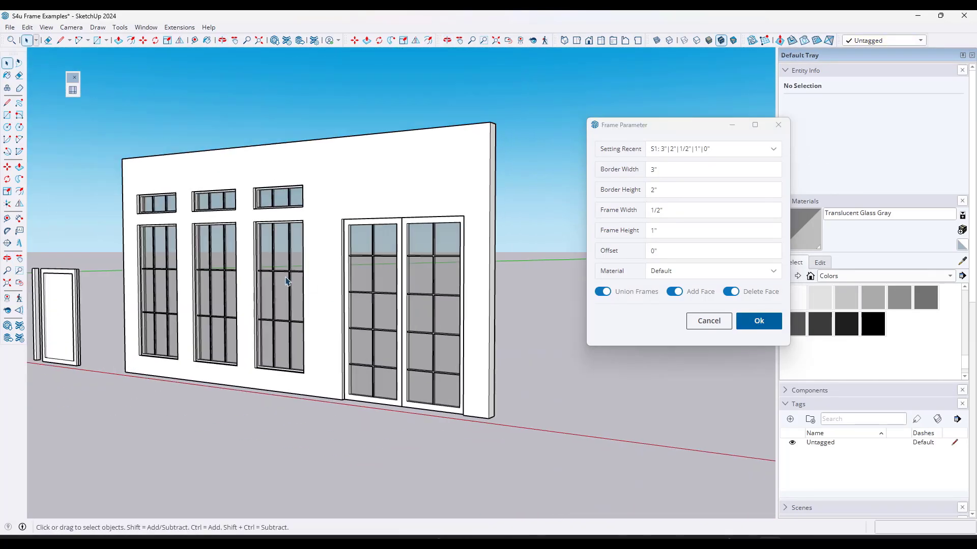